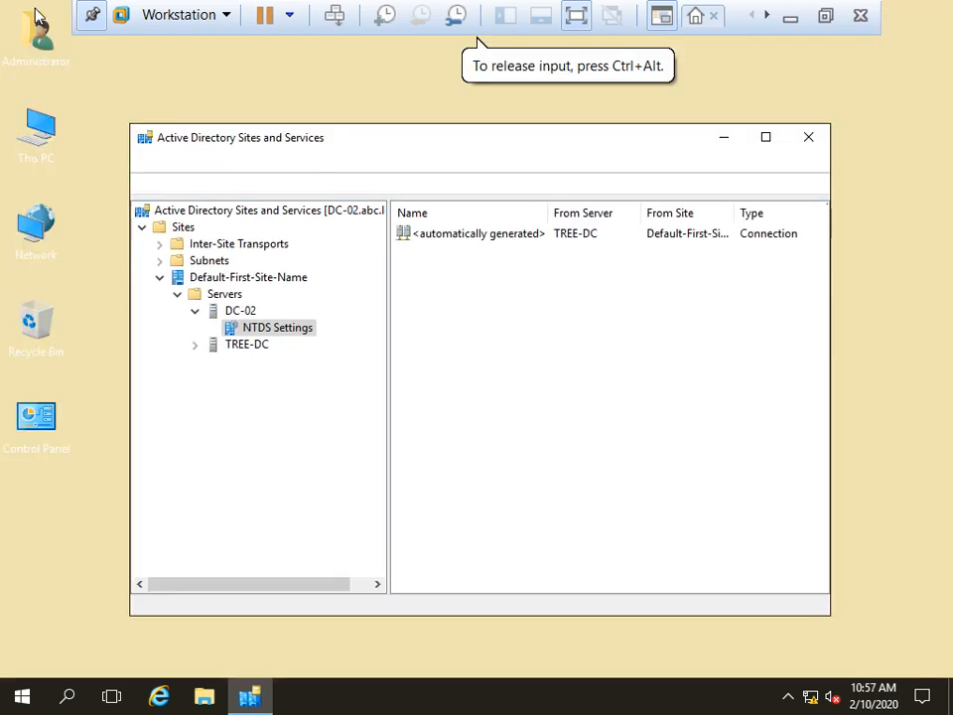
- Maximize Active Directory Sites and Services and view the NTDS Settings connection under the DC-02 server
double_click(33, 13)
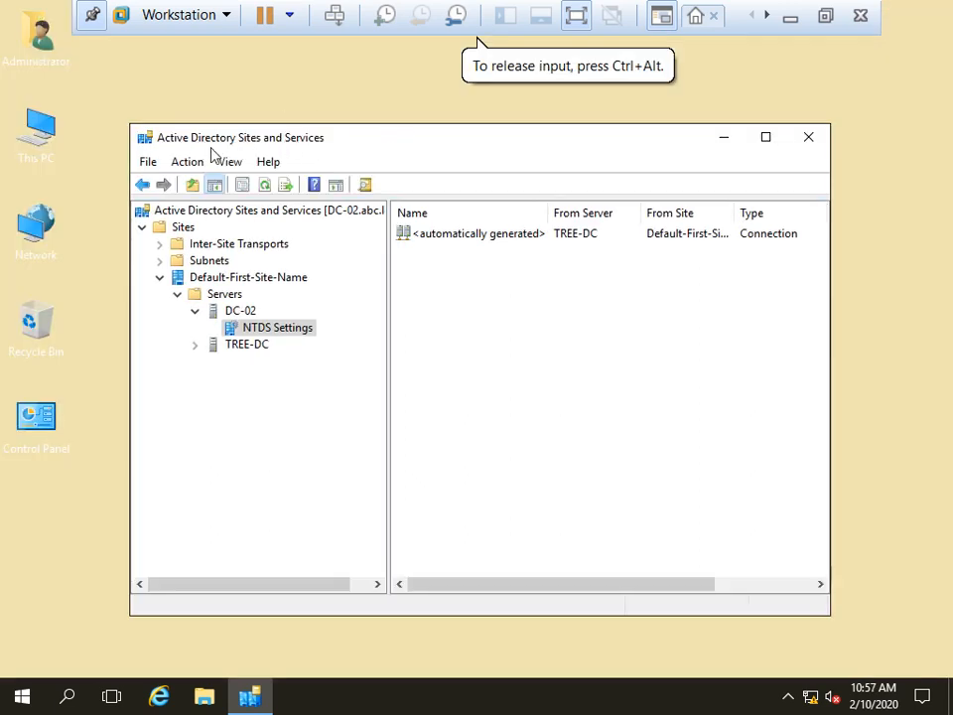
double_click(304, 150)
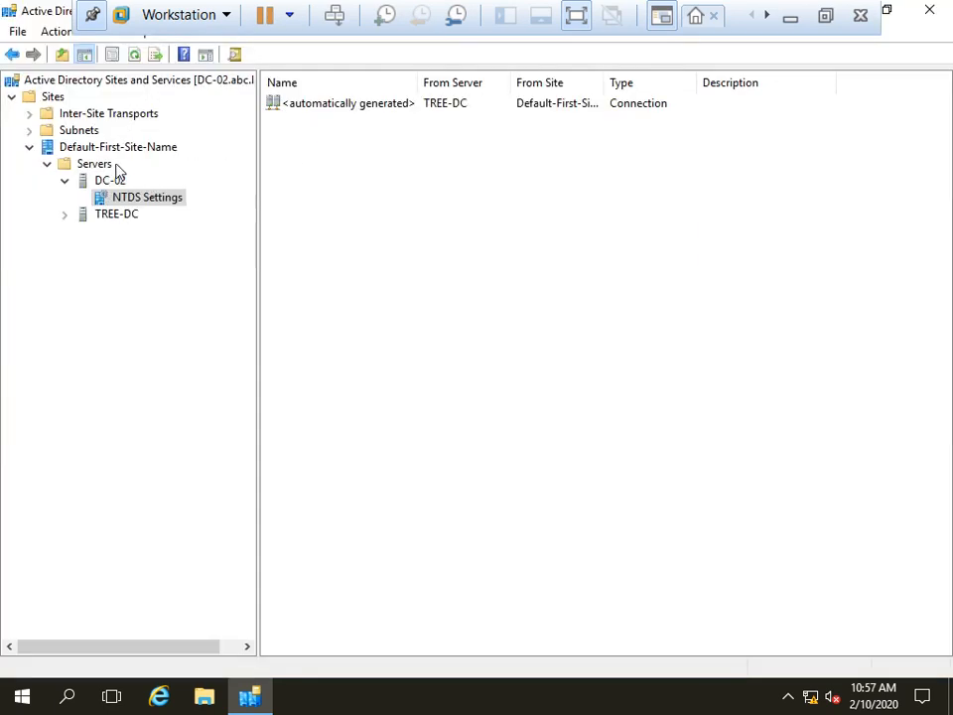
left_click(90, 148)
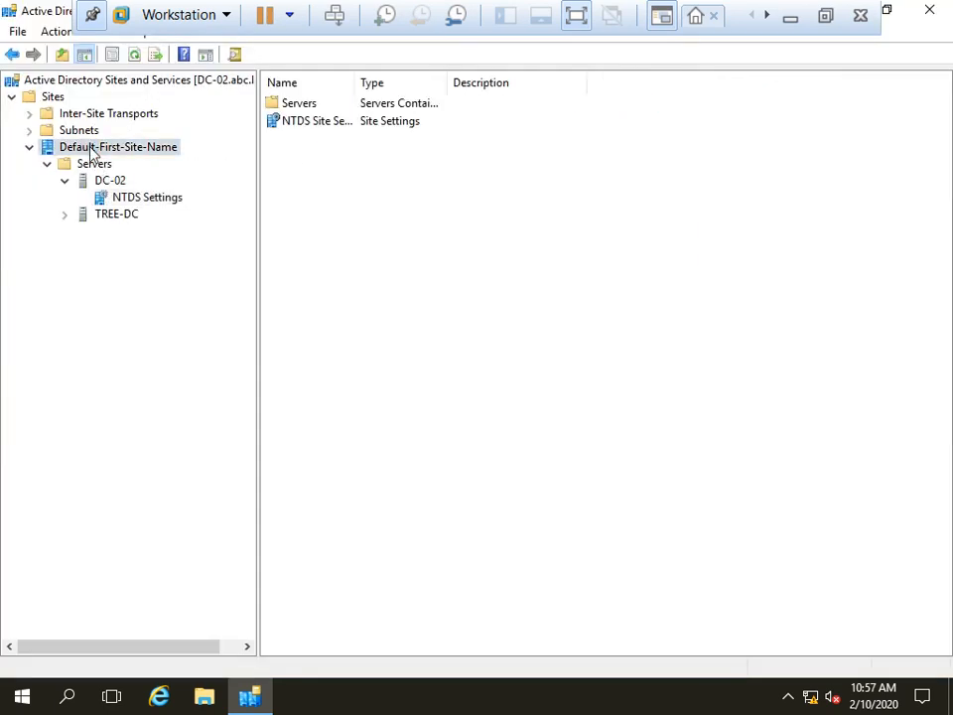
left_click(113, 183)
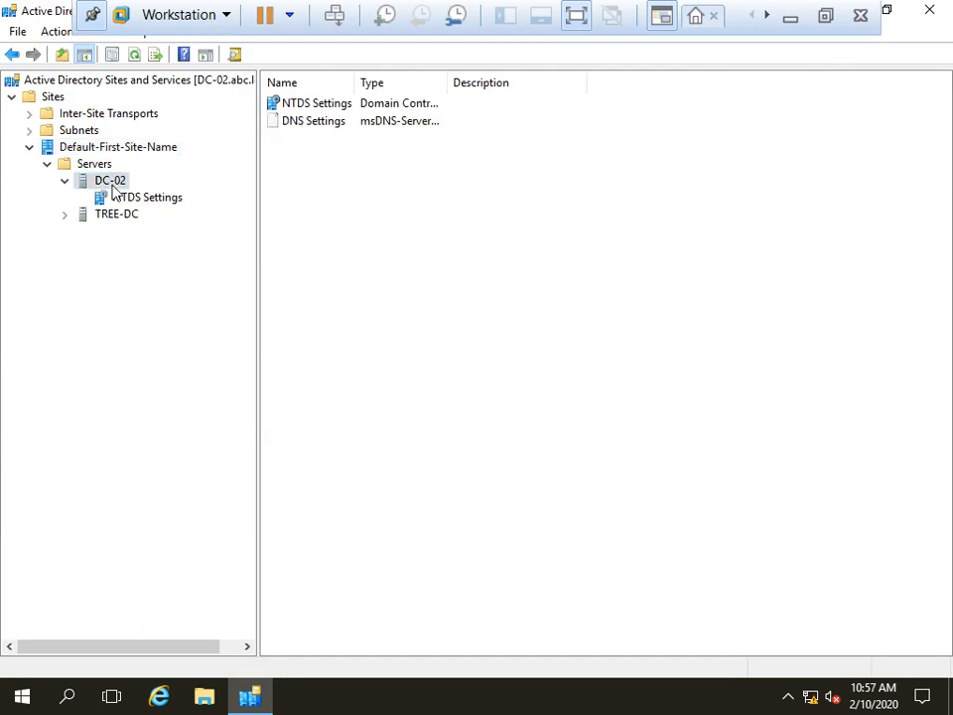
left_click(135, 199)
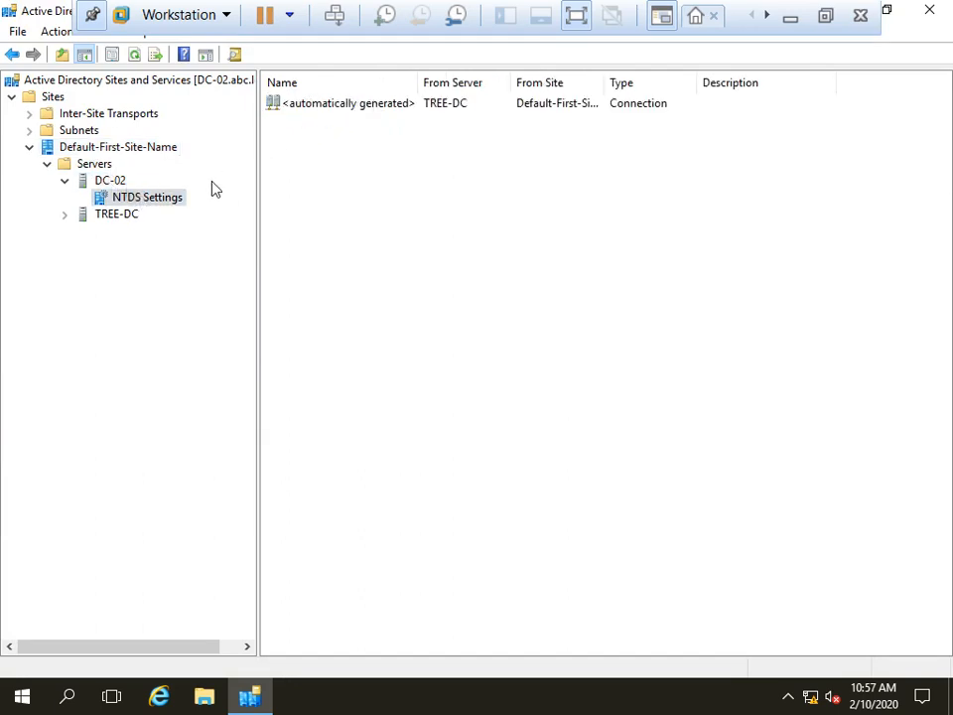
- Open the properties of DC-02's NTDS Settings and review the general settings and replication connections
right_click(174, 203)
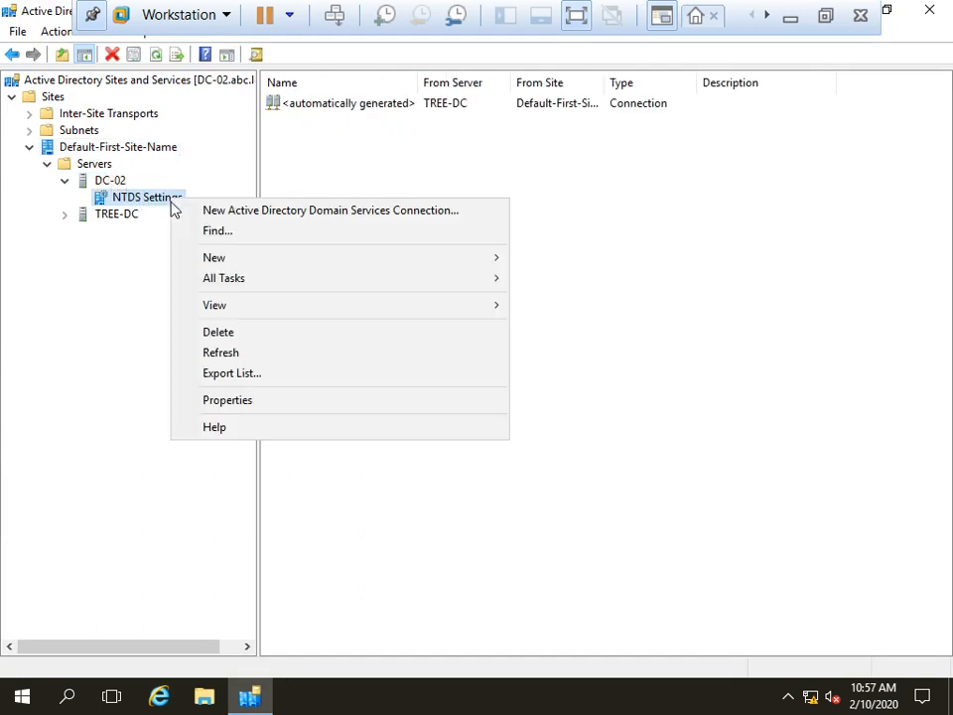
left_click(266, 402)
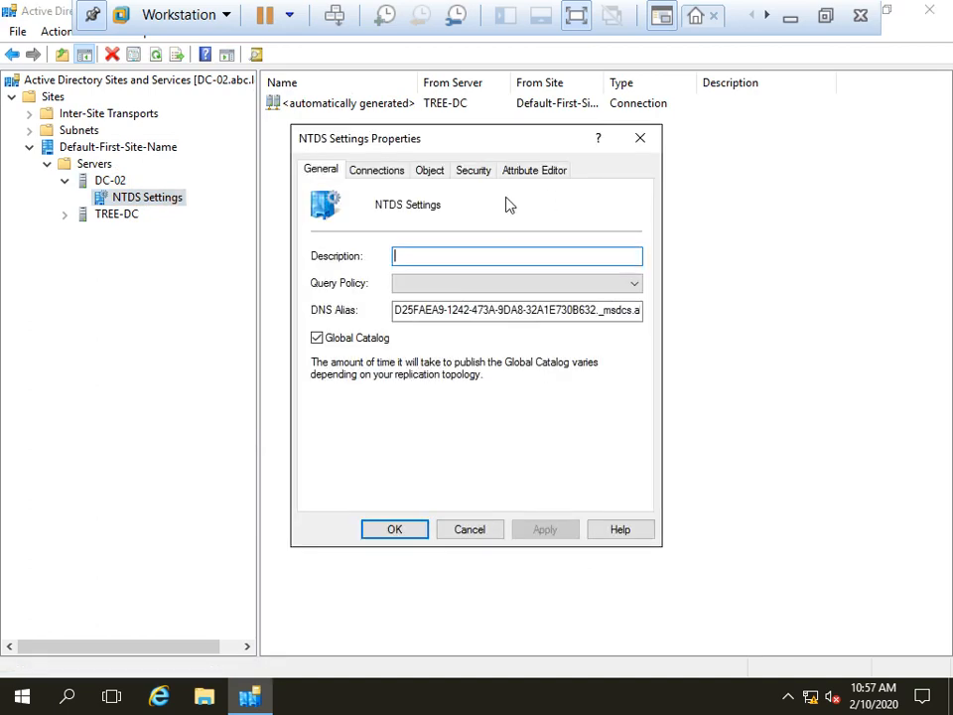
left_click(365, 173)
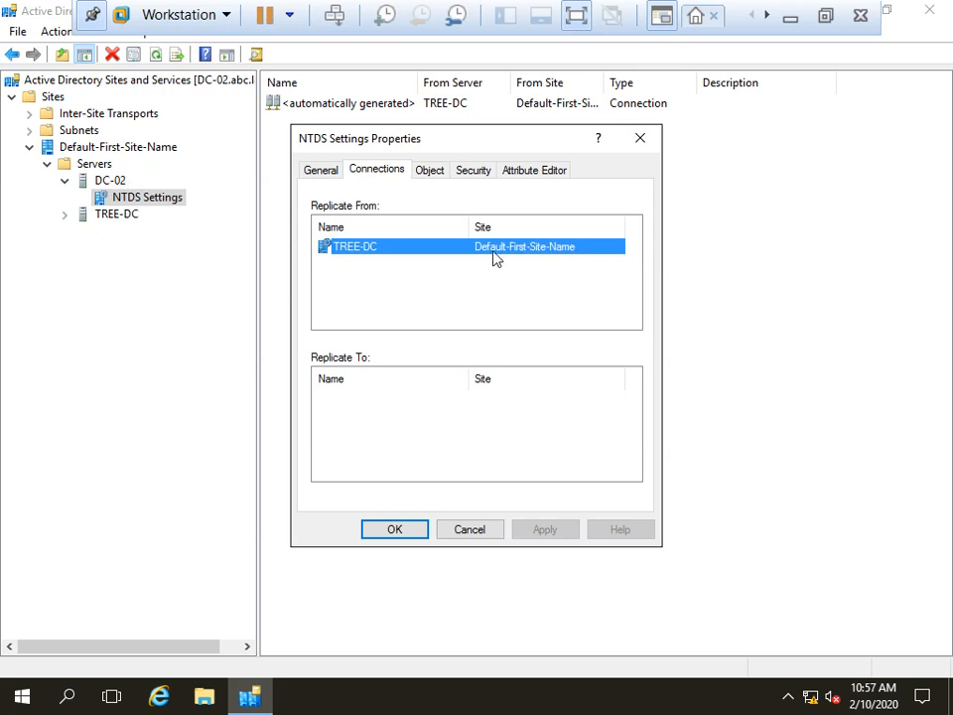
- Examine the canonical name of DC-02's NTDS Settings object, recheck its Global Catalog option, and close the properties
left_click(430, 170)
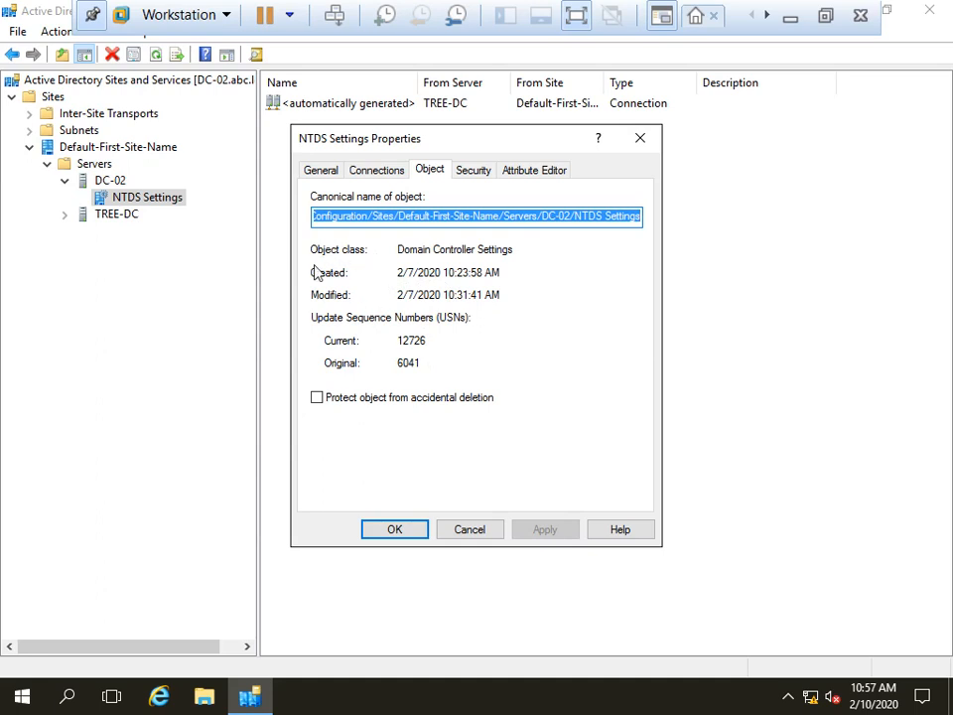
left_click(365, 218)
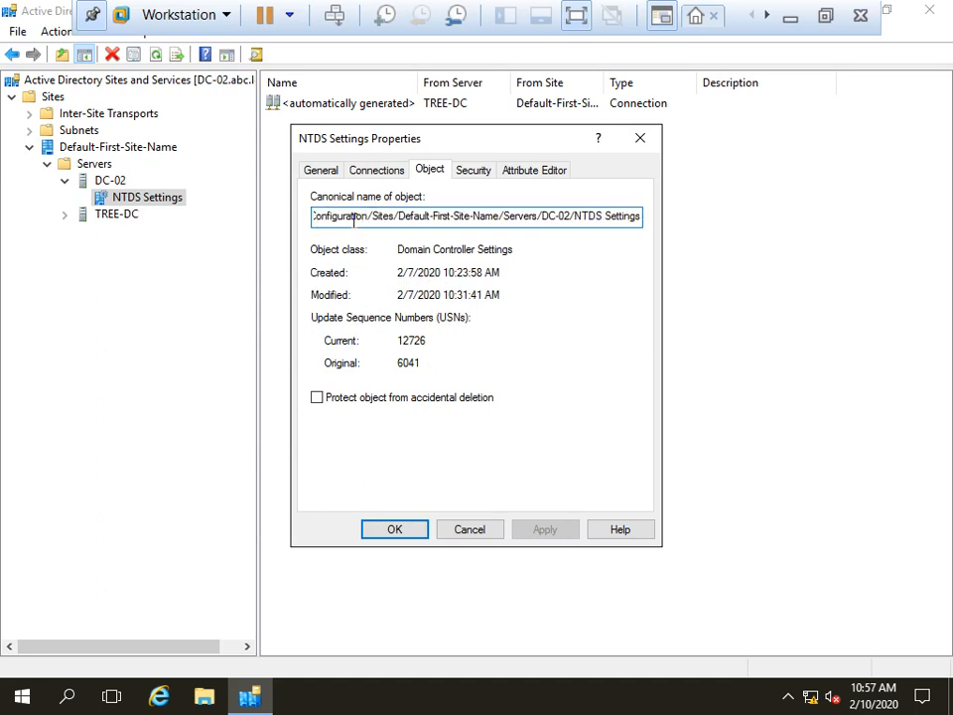
left_click_drag(367, 220, 294, 217)
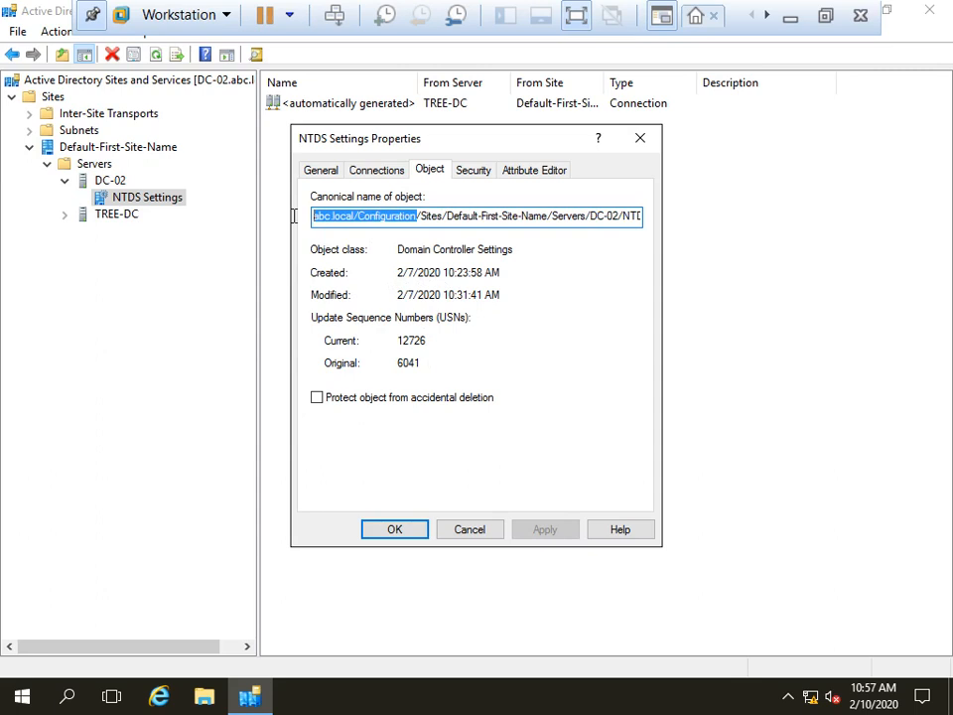
left_click(360, 217)
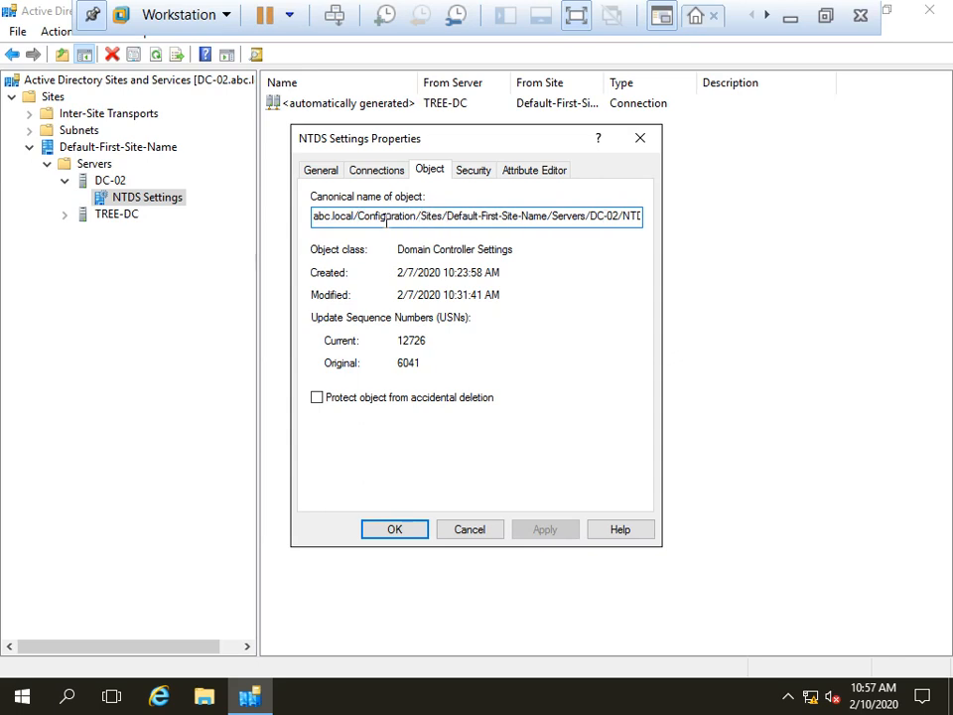
left_click_drag(317, 219, 666, 218)
left_click(466, 219)
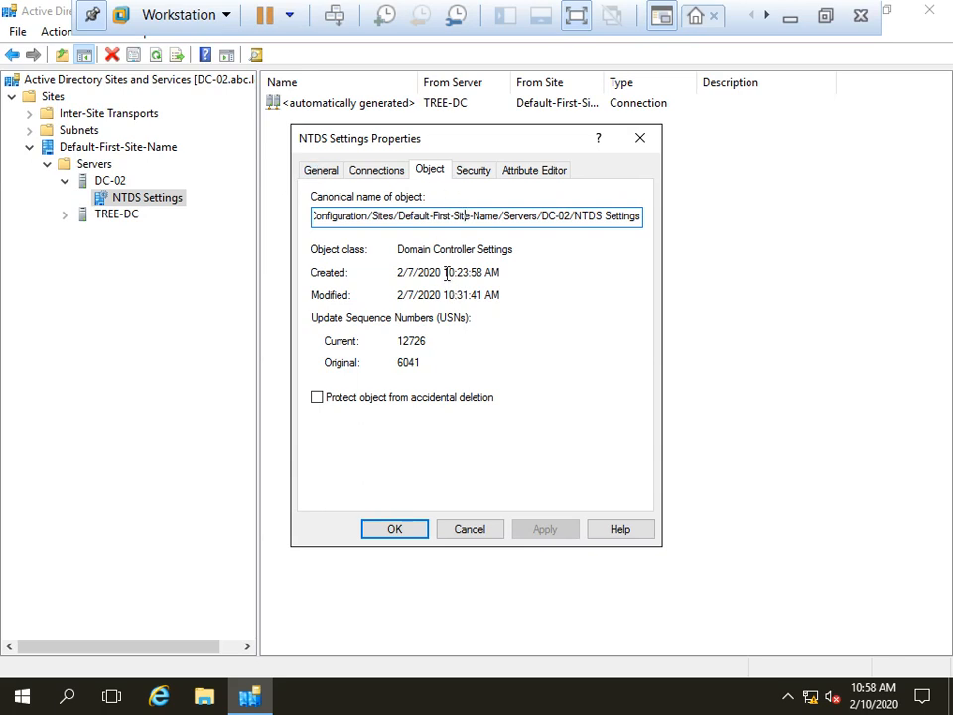
left_click(320, 172)
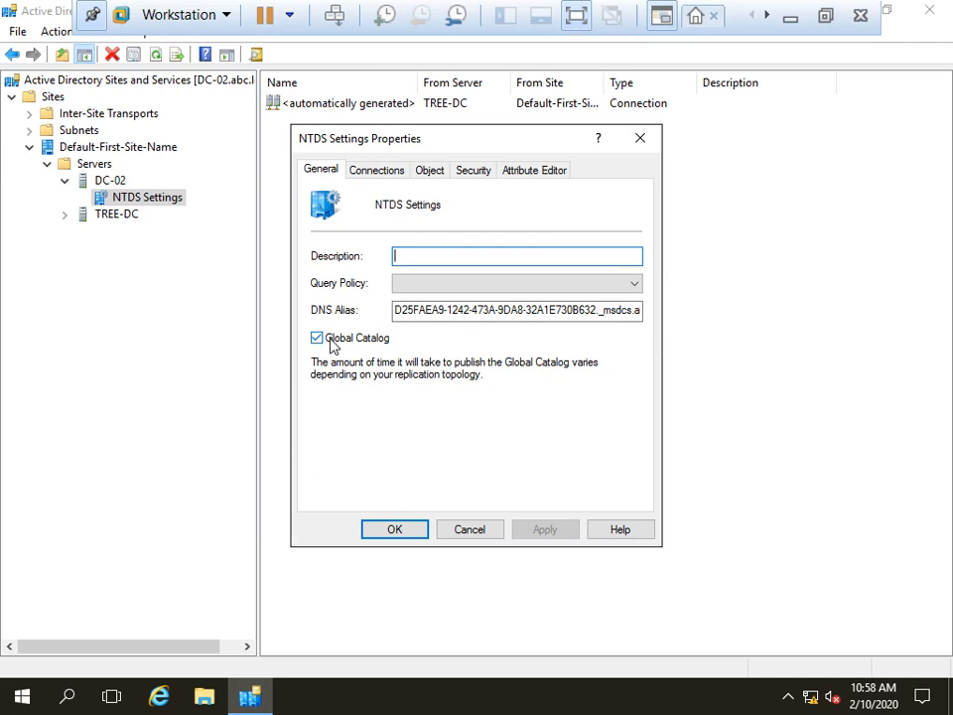
left_click(639, 143)
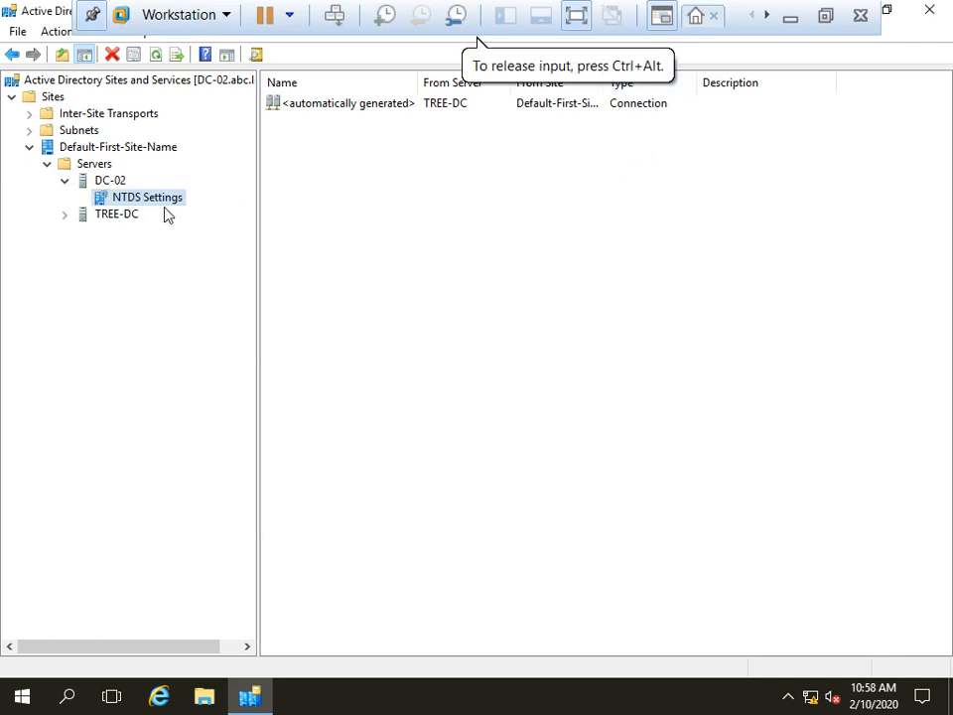
- Expand the TREE-DC server and open the properties of its NTDS Settings
left_click(121, 214)
left_click(65, 214)
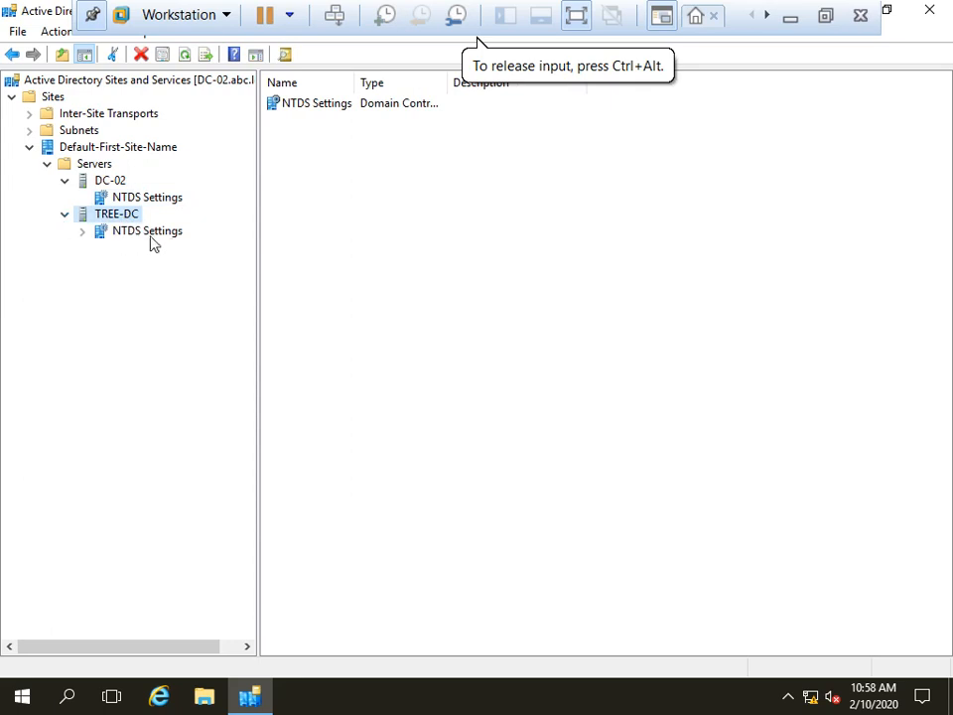
left_click(149, 231)
right_click(155, 241)
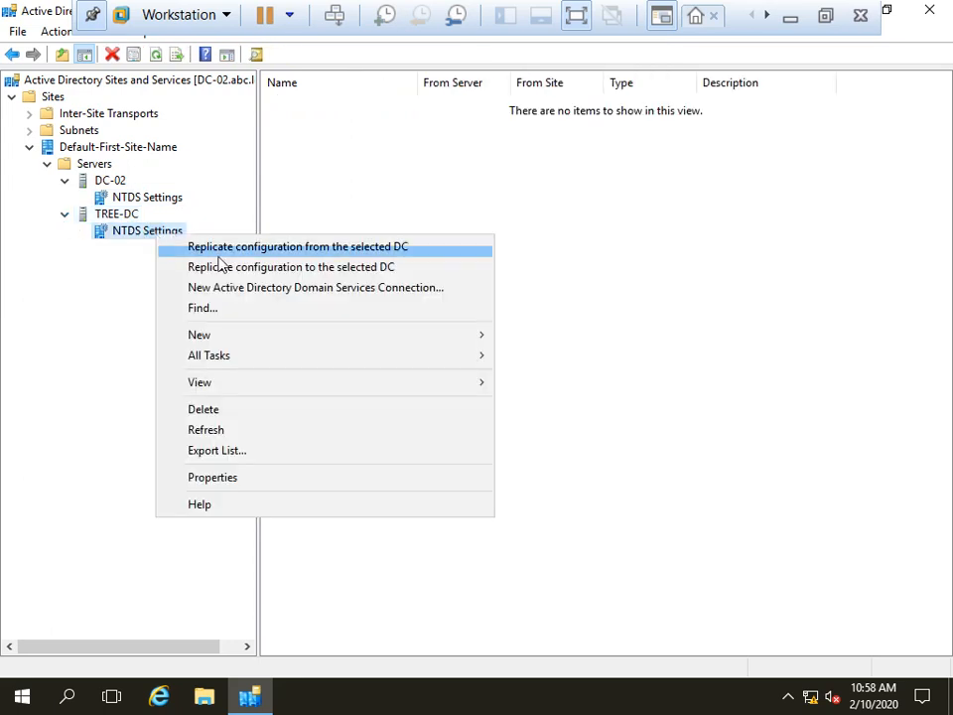
left_click(256, 476)
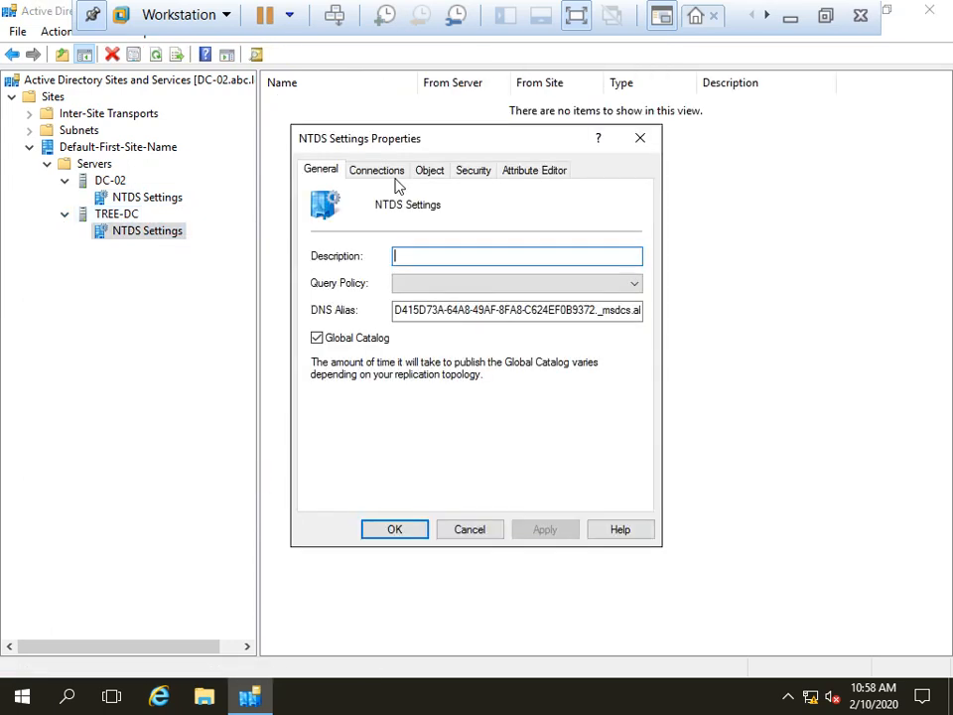
- Review the replication connections and object details of TREE-DC's NTDS Settings, and close the properties
left_click(376, 173)
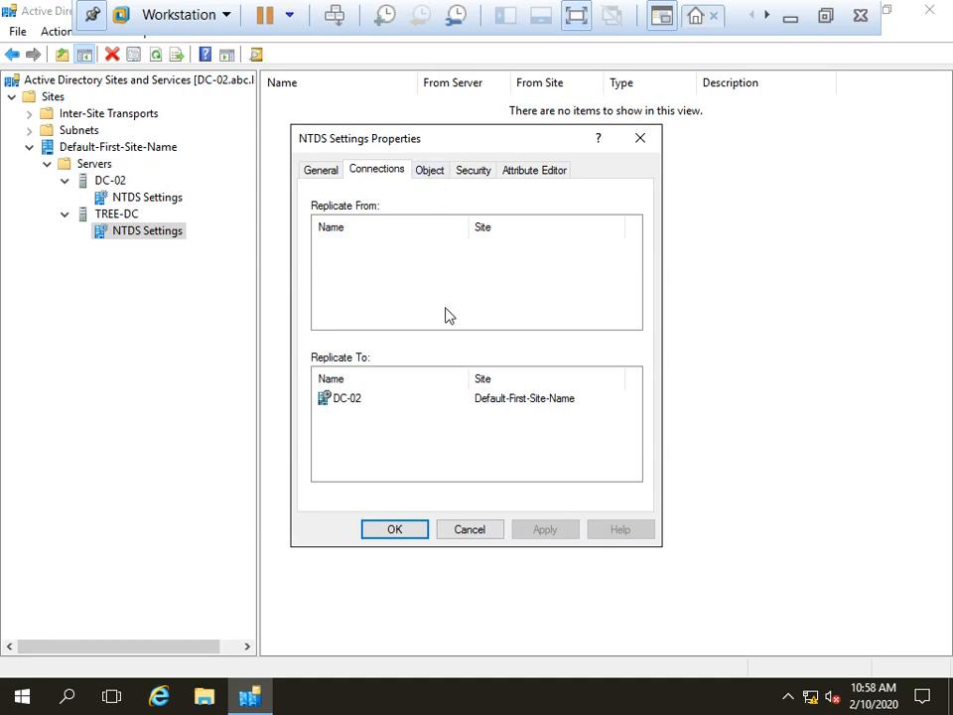
left_click(431, 172)
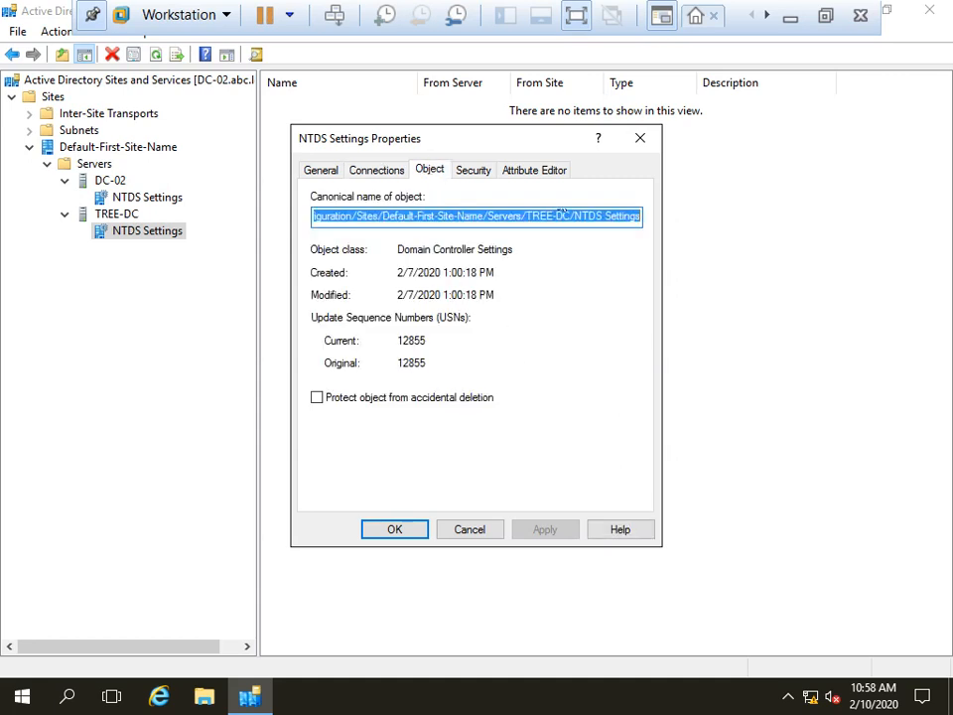
left_click(641, 140)
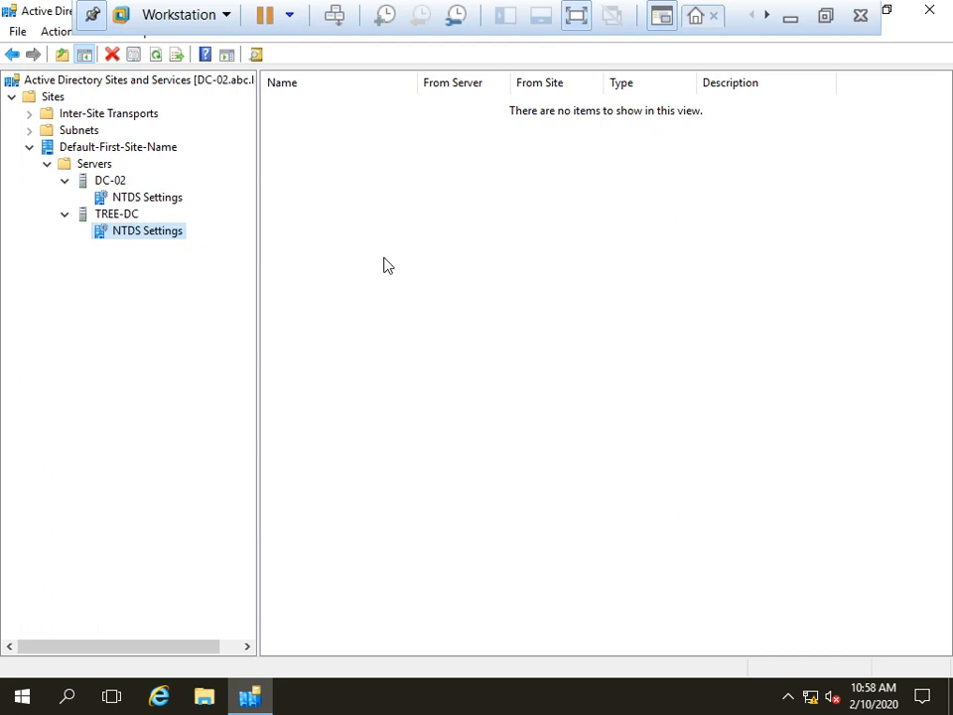
- Restore the console window's size, minimize the virtual machine and open a new blank Paint window
left_click(888, 12)
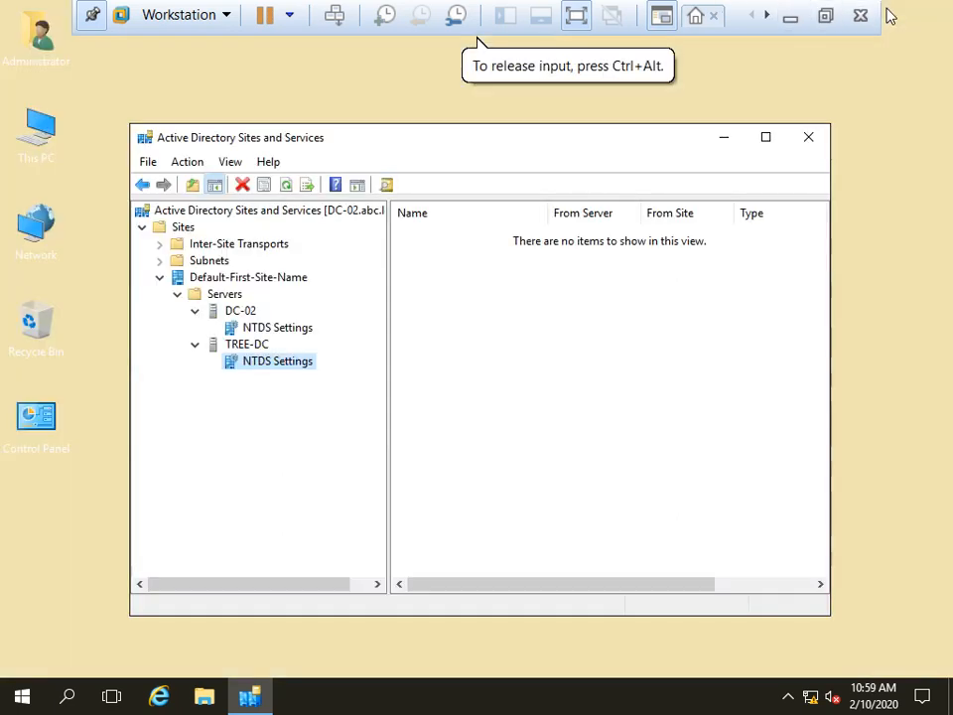
left_click(791, 16)
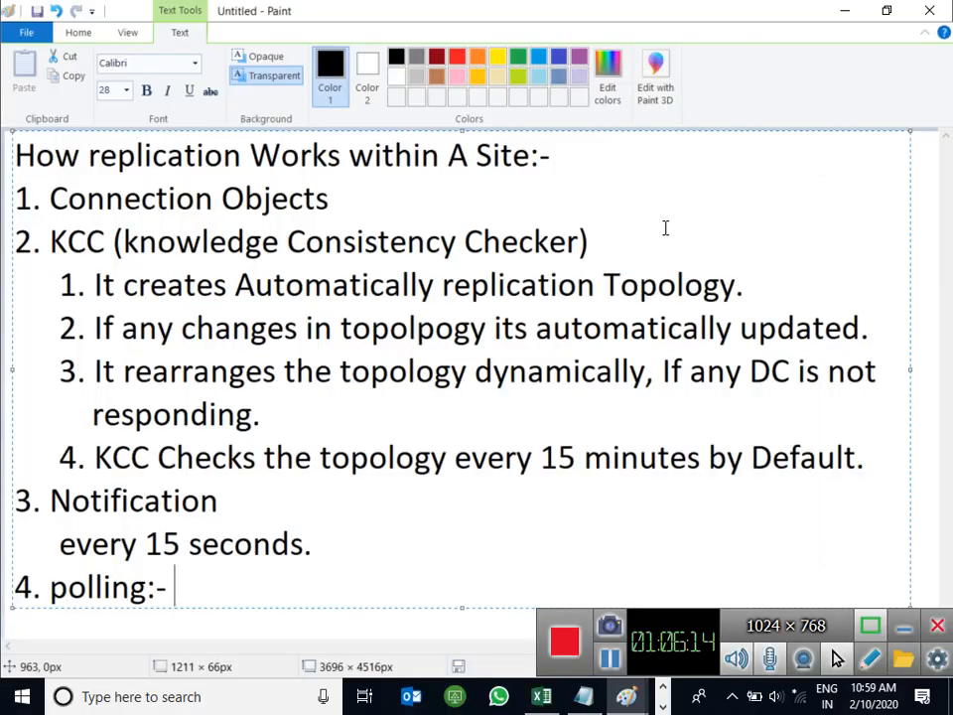
key("super+r")
key("Return")
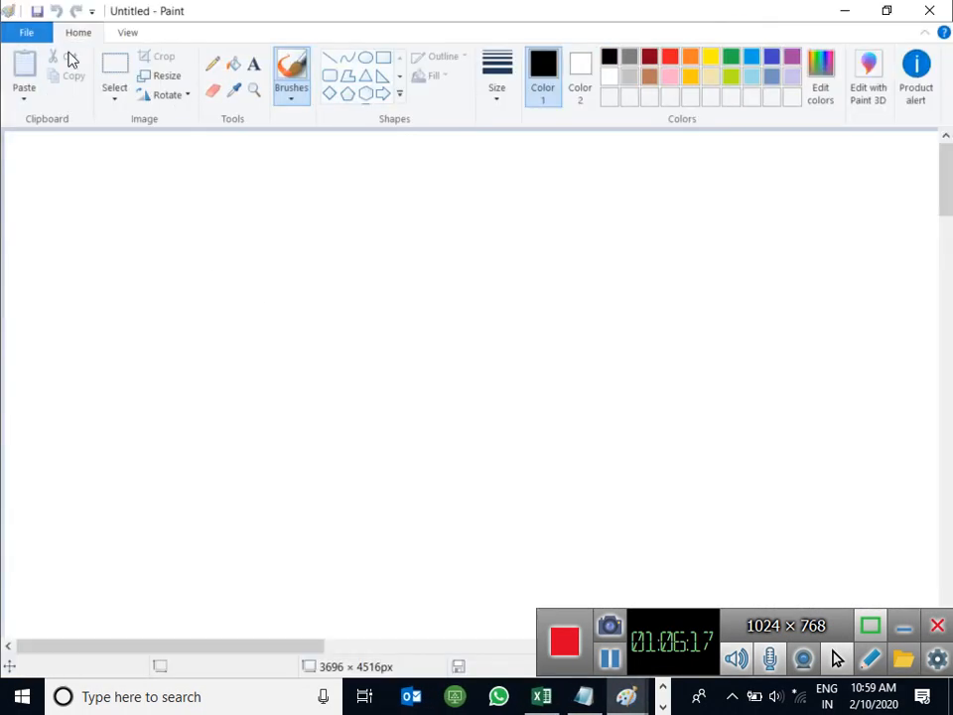
- Place a text box at the canvas's upper-left corner and widen it to about 1250 px
left_click(253, 65)
left_click(9, 145)
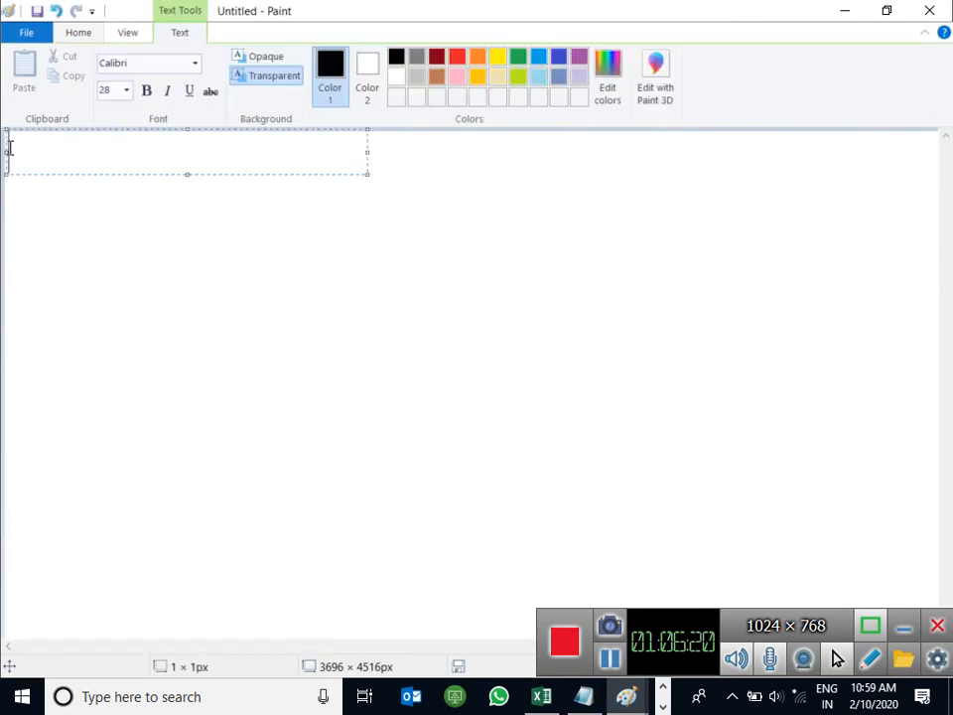
left_click_drag(366, 151, 934, 152)
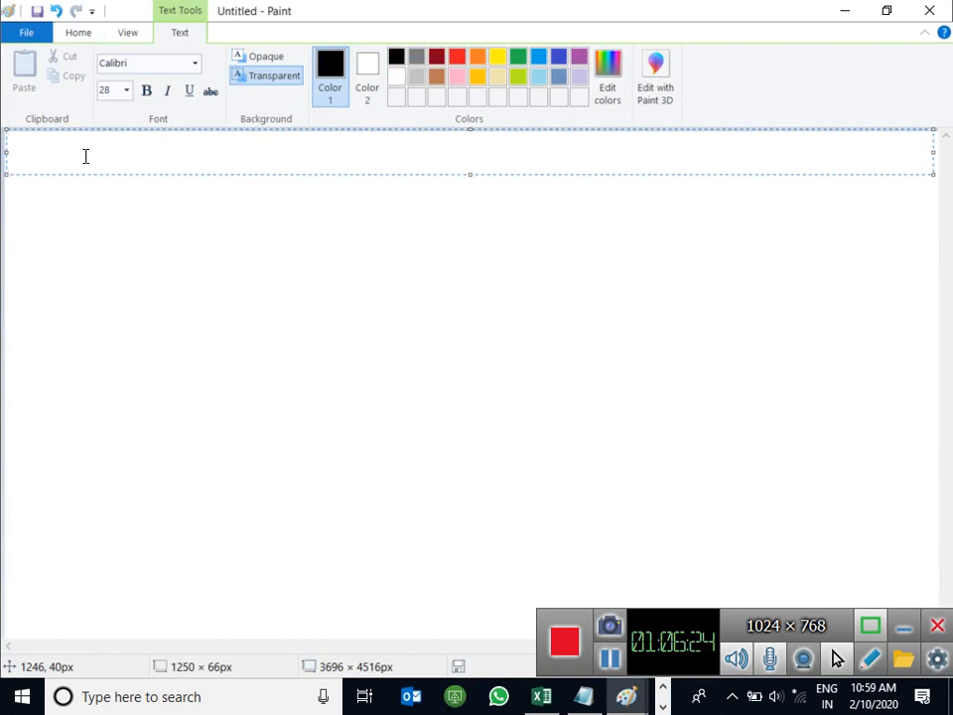
- Write the heading "What are Sites?" in the text box and start a new line below it
type("Whatr")
key("BackSpace")
key("BackSpace")
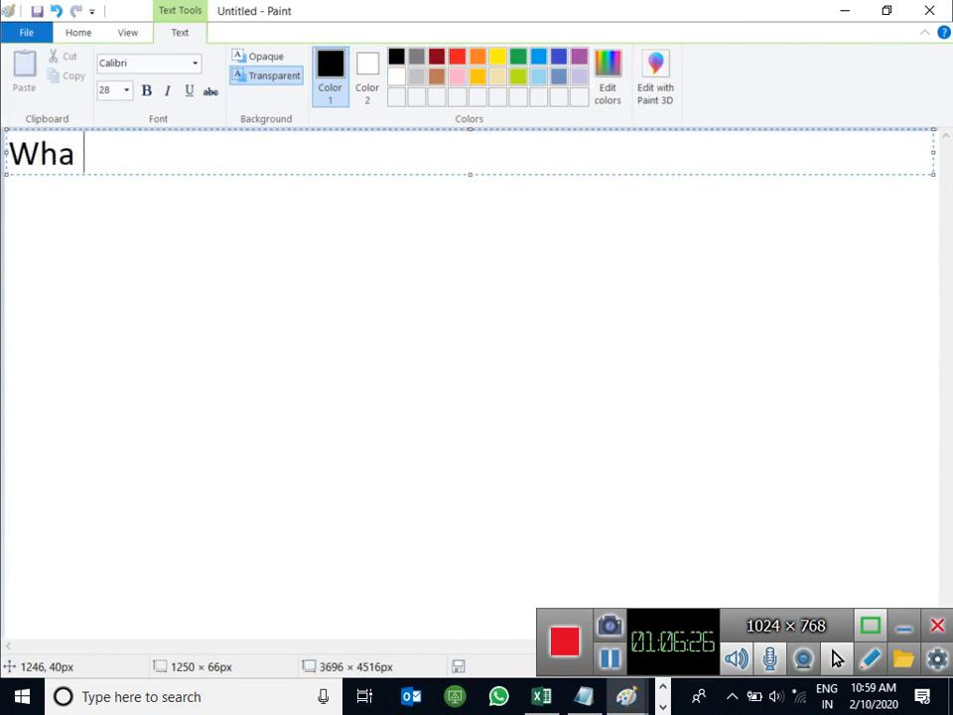
key("BackSpace")
key("BackSpace")
type("at are ")
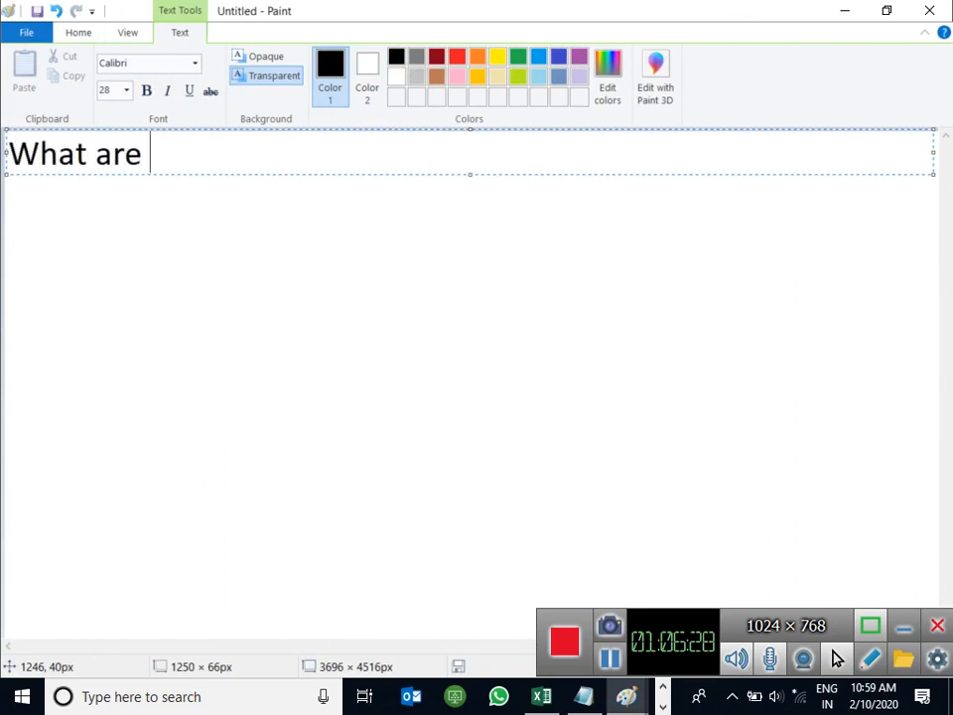
type("Sites?")
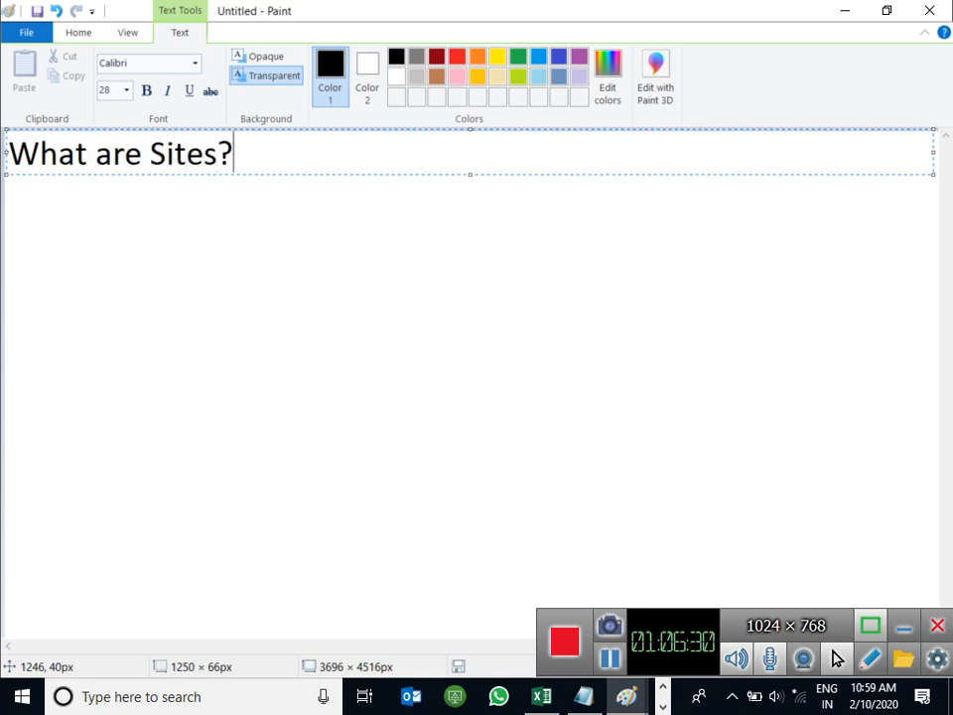
key("Return")
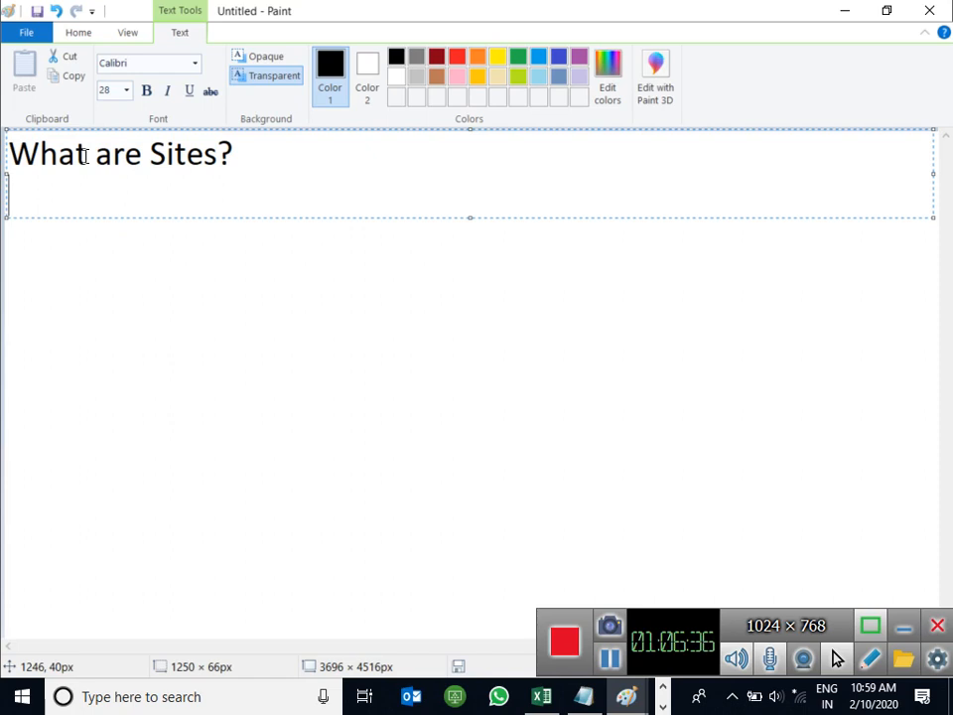
- Write "It is a Component in Adds" on the line below the heading
type("it")
key("BackSpace")
key("BackSpace")
type("It pis")
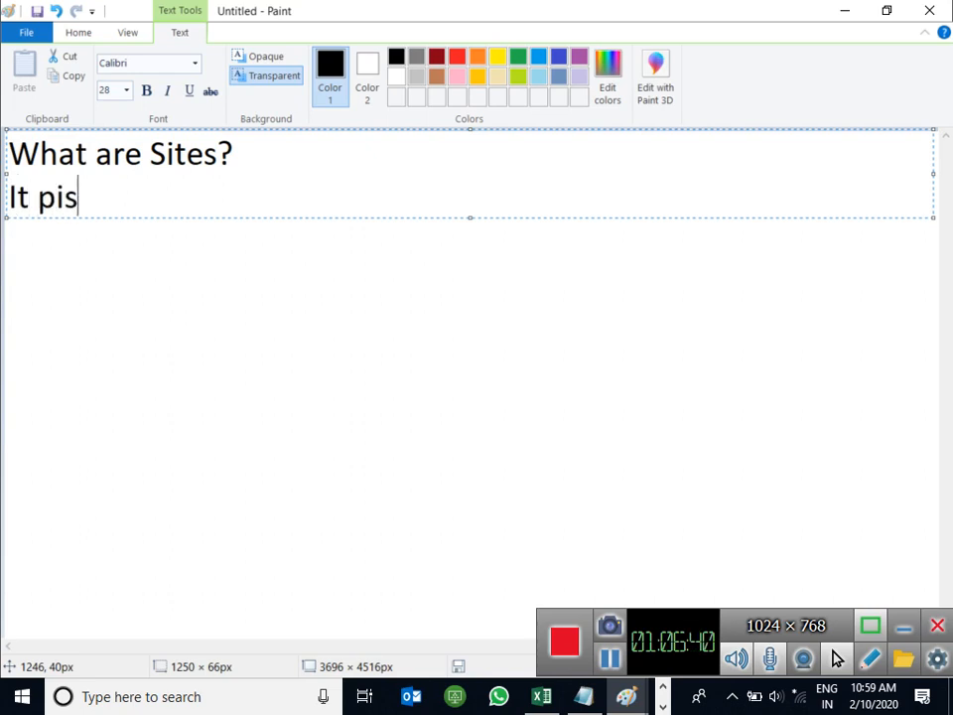
key("BackSpace")
key("BackSpace")
key("BackSpace")
key("BackSpace")
type("is a ")
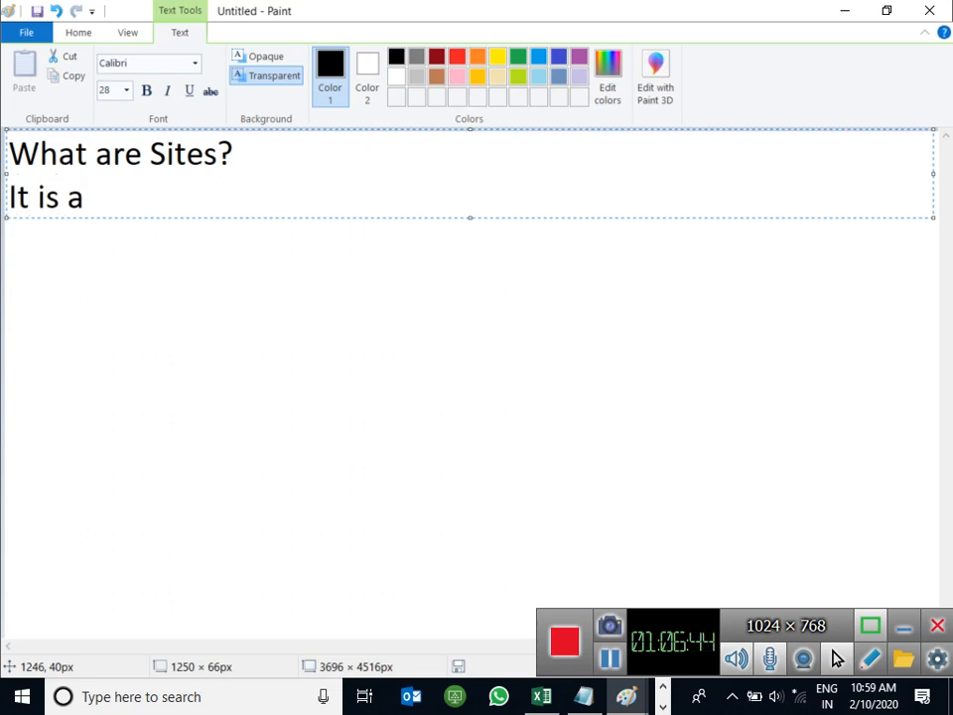
type("Component ")
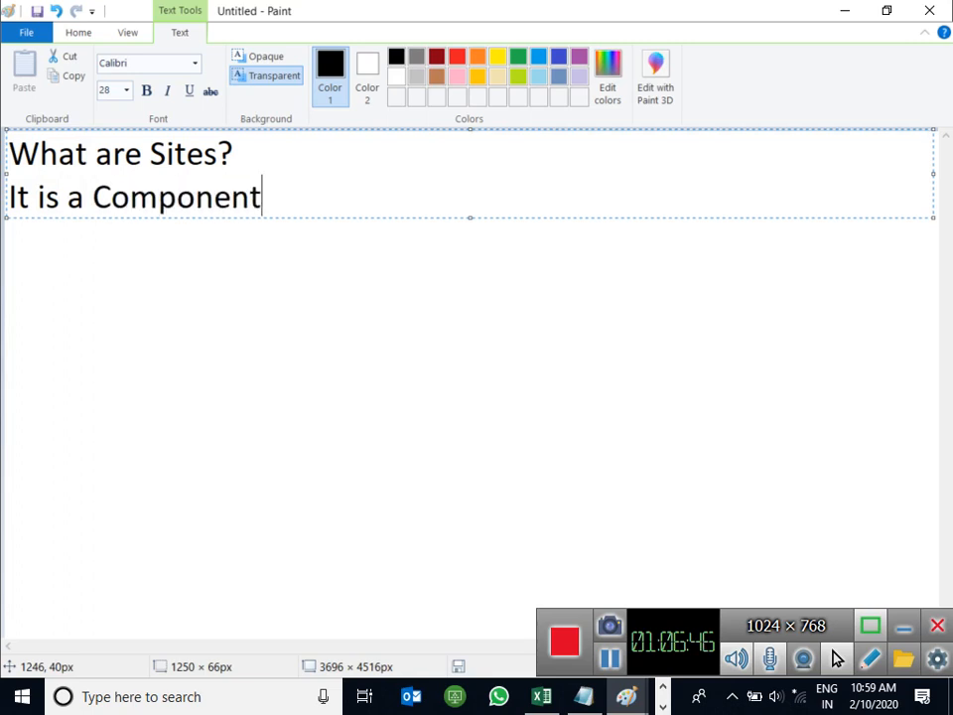
type("in Adds ")
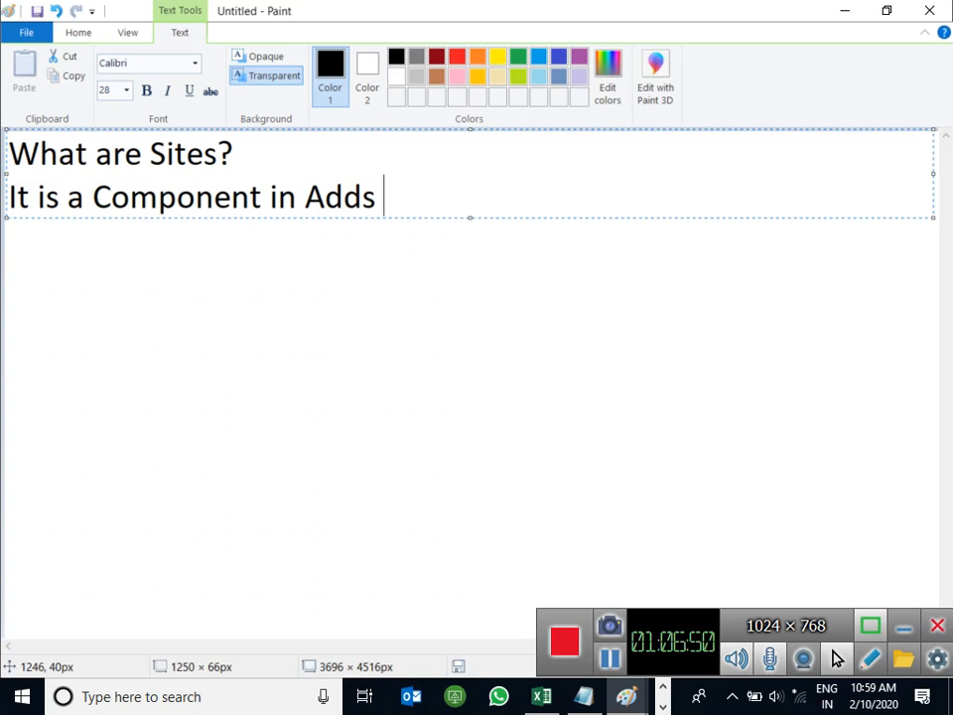
- Complete the sites definition with "through which we manage physical location's."
type("through ")
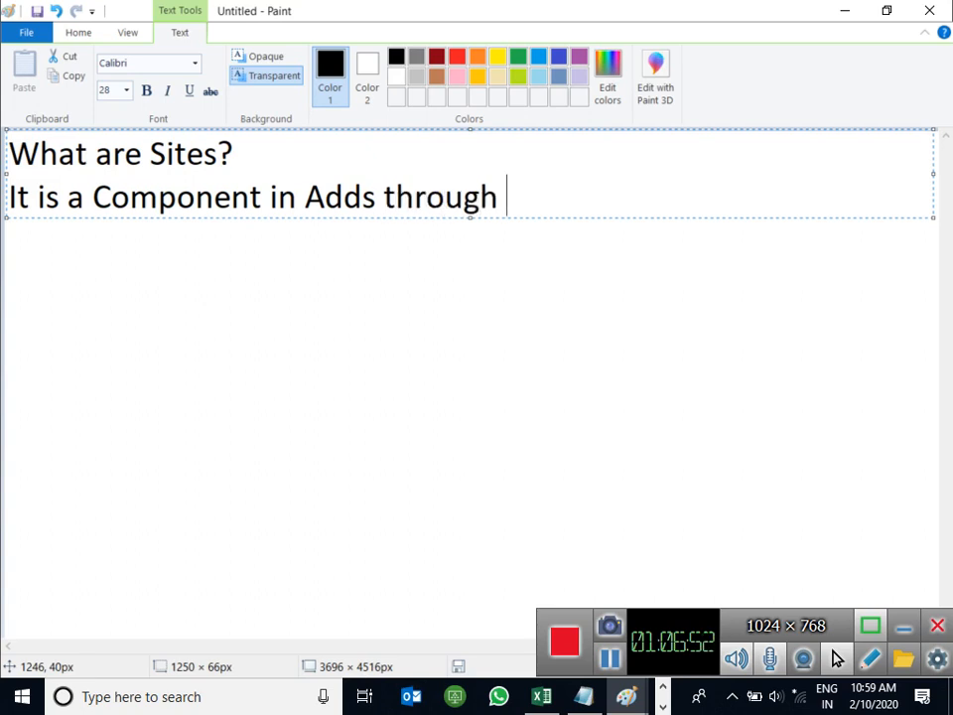
type("whci")
key("BackSpace")
key("BackSpace")
key("BackSpace")
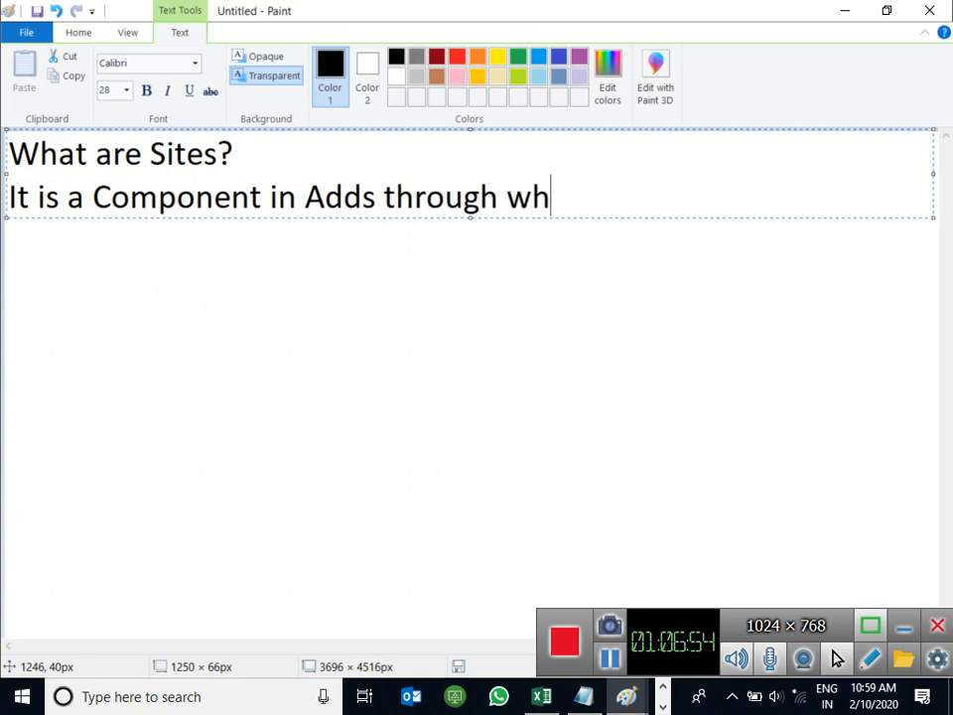
type("ich we ")
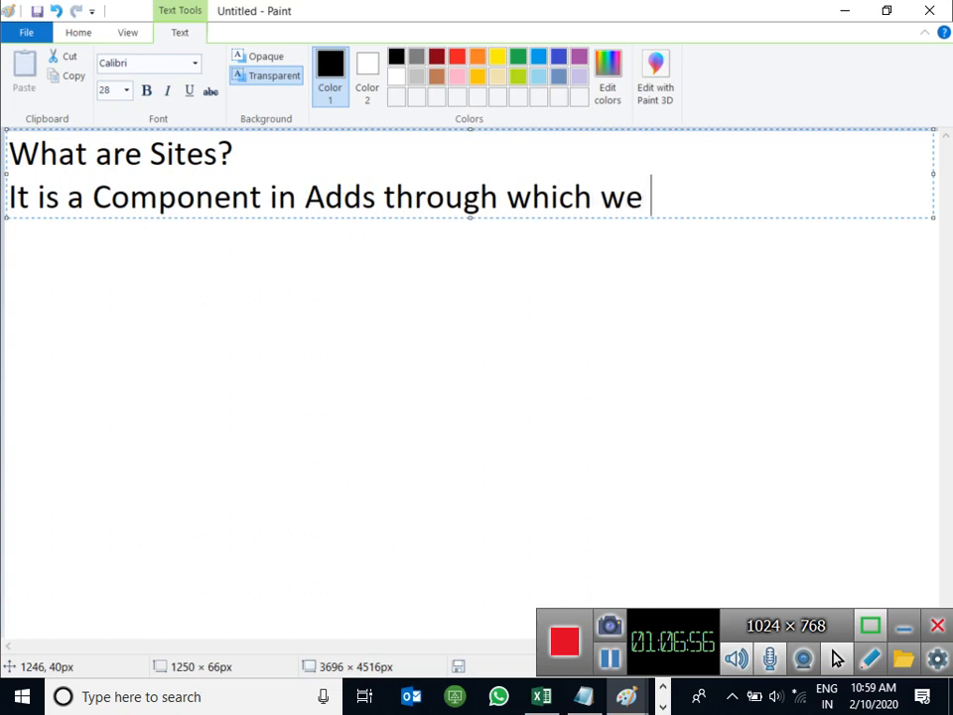
type("manage p")
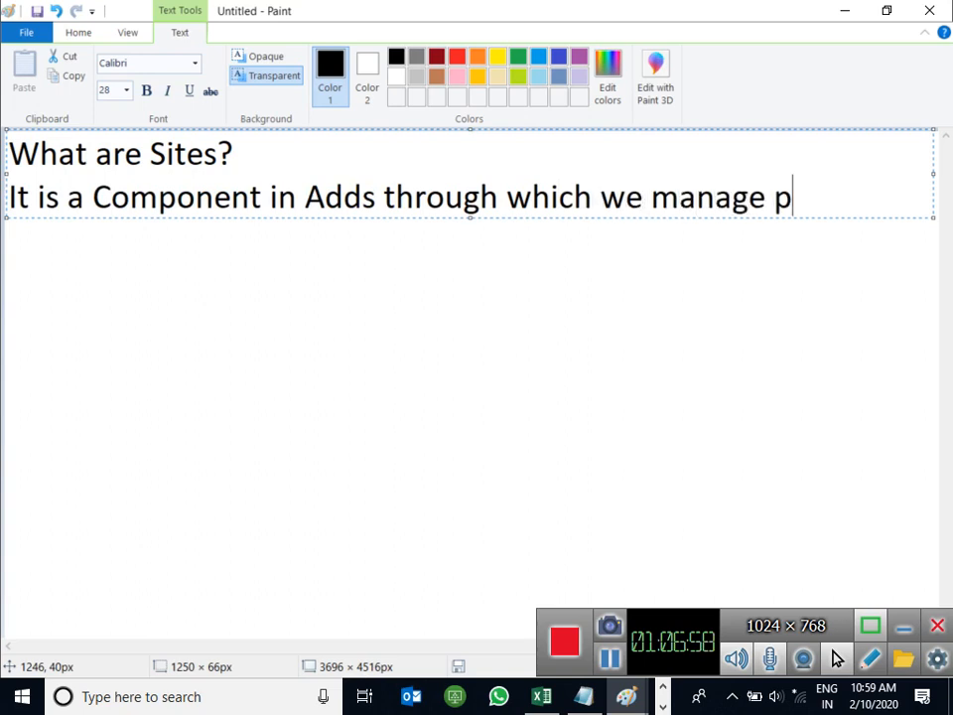
type("hysical lo")
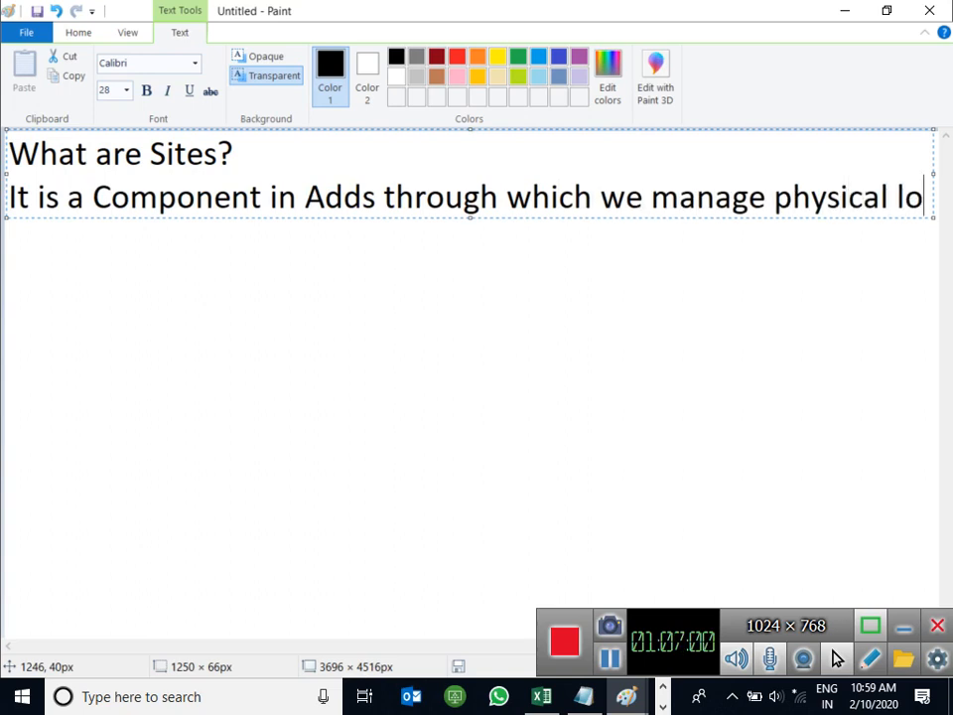
type("cation")
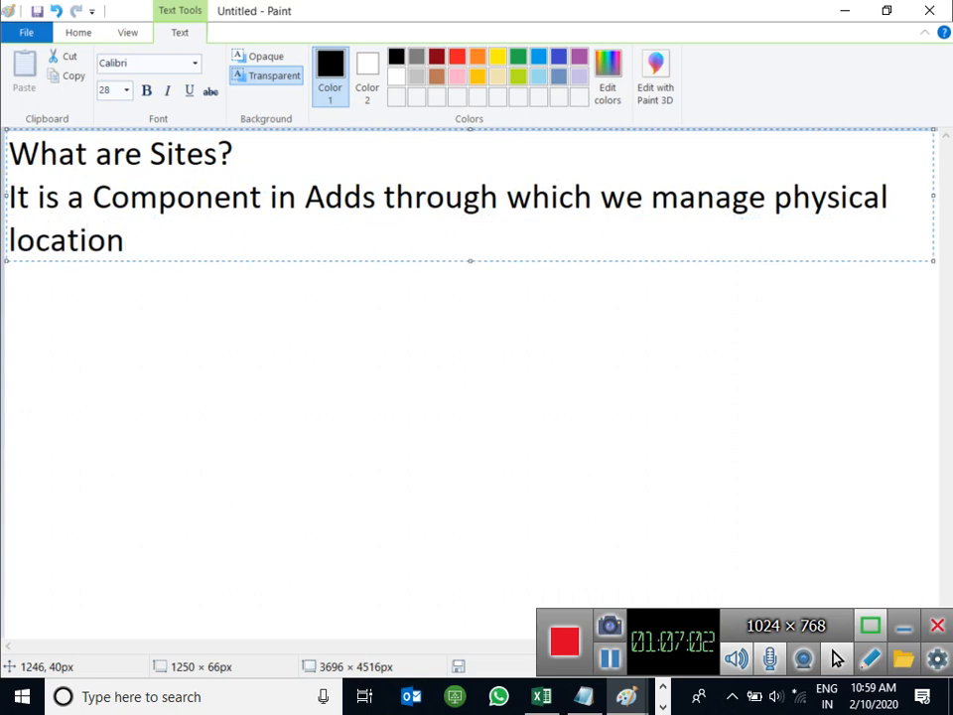
type("'s.")
- Add a line starting with "2." below the definition and number the definition "1."
key("Return")
type("2.")
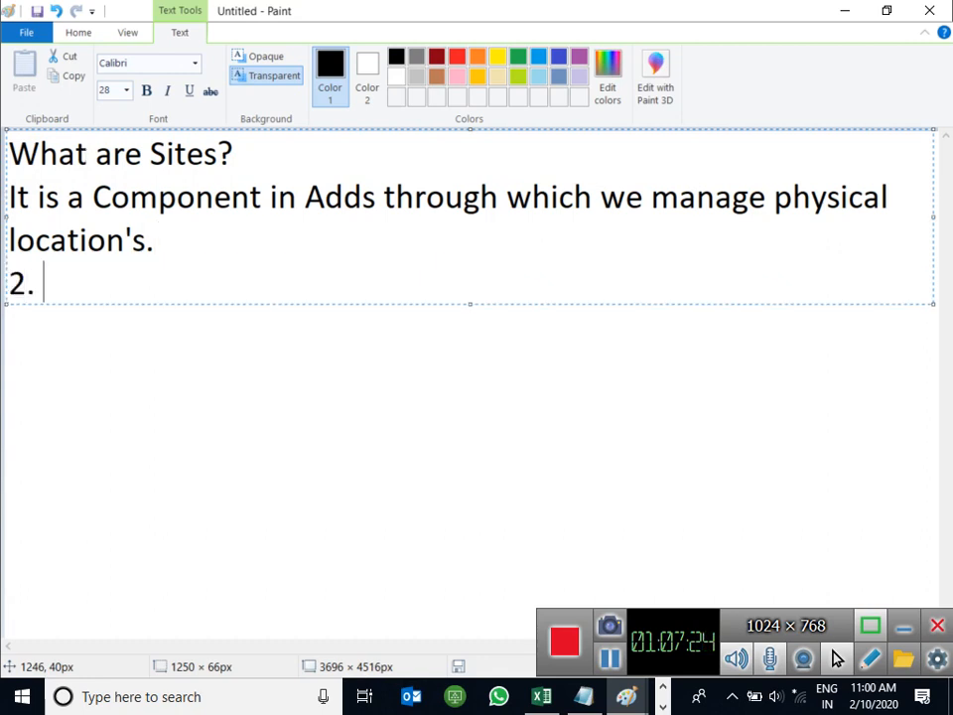
key("Up")
key("Left")
key("Left")
key("Left")
key("Up")
key("Up")
type("1.")
key("Down")
key("Down")
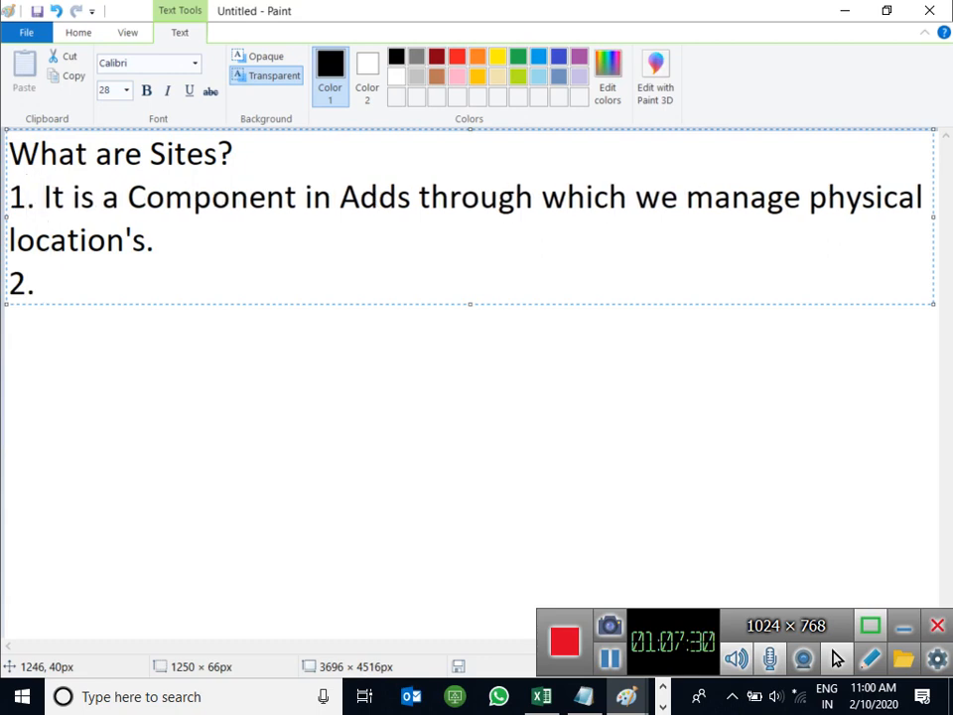
- Write "In Adds one site is automatically created" as the text of item 2
type("In Adds on e")
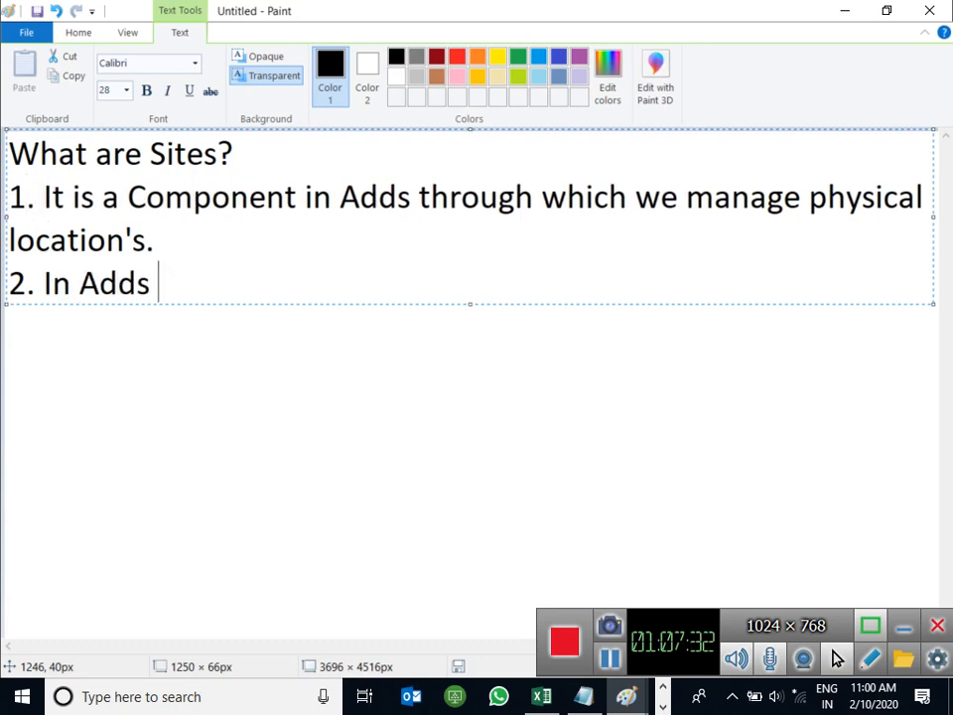
key("BackSpace")
key("BackSpace")
type("e site is ")
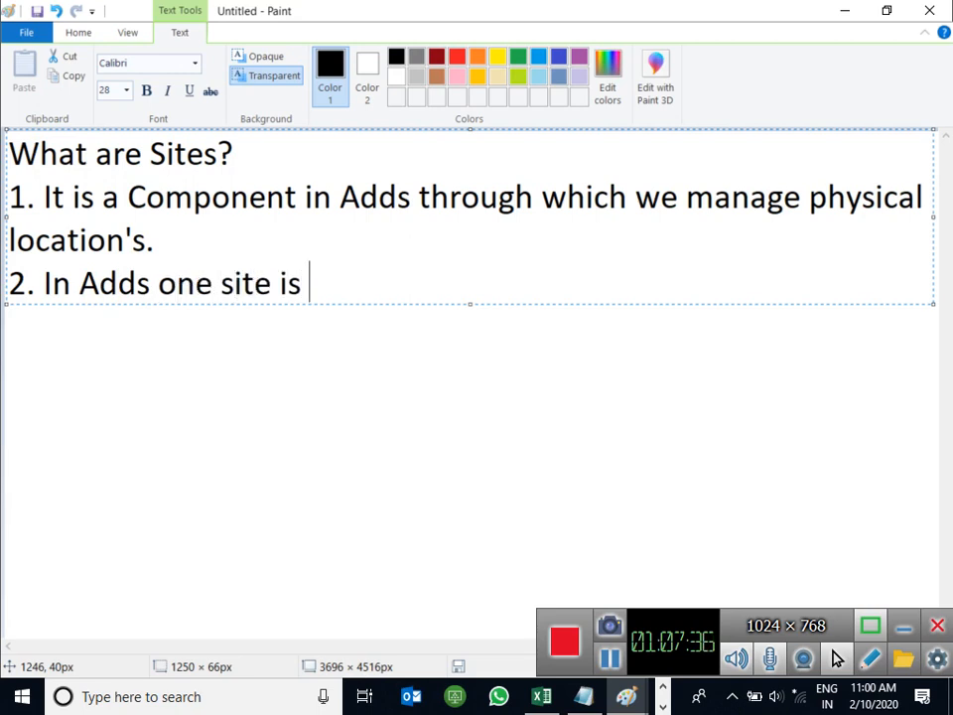
type("automativa")
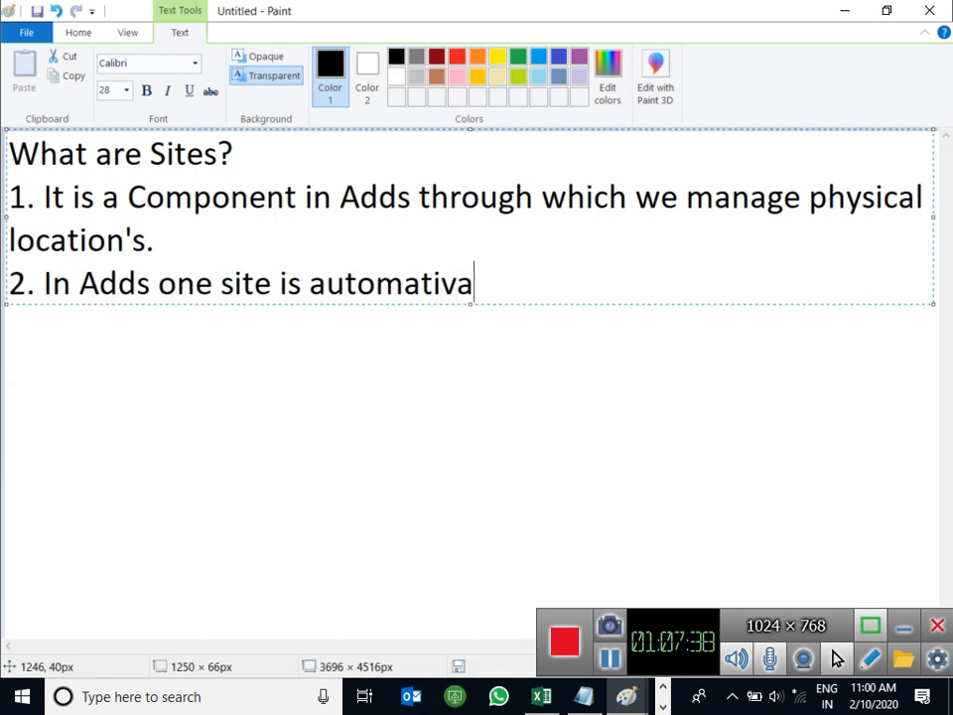
key("BackSpace")
key("BackSpace")
key("BackSpace")
type("icall")
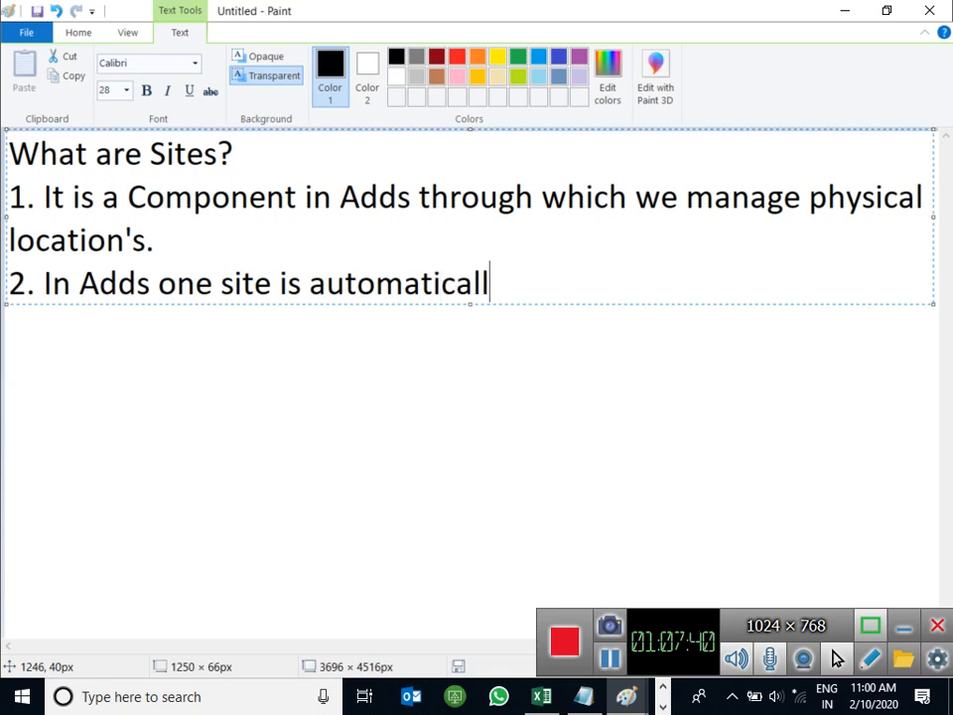
type("y created ")
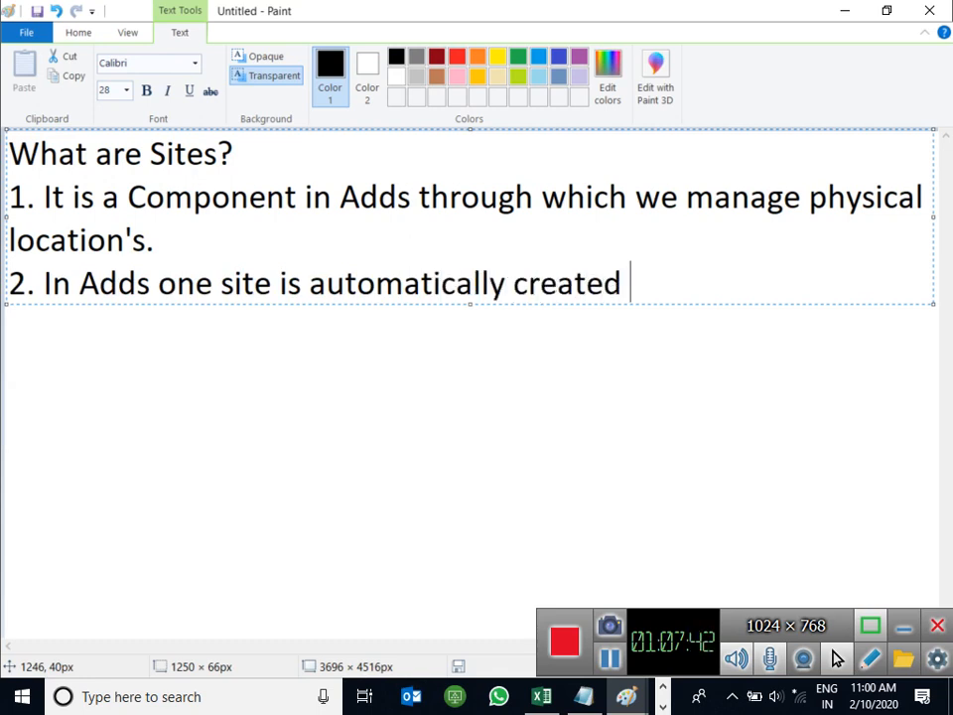
- Extend item 2 with the words "Site name is"
type("name")
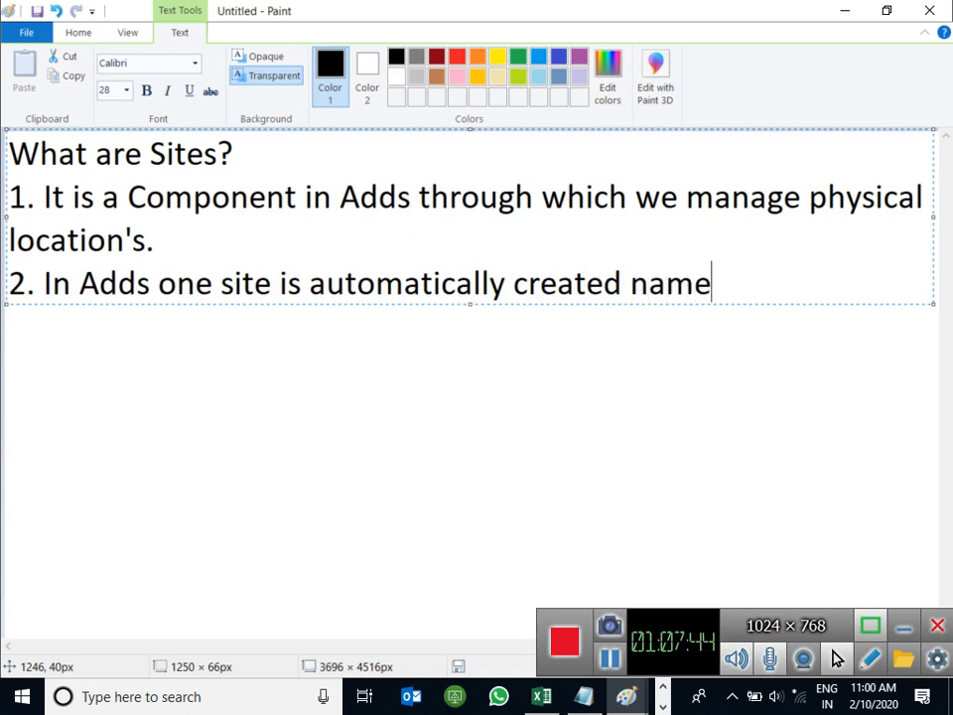
key("BackSpace")
key("BackSpace")
key("BackSpace")
key("BackSpace")
type("Si")
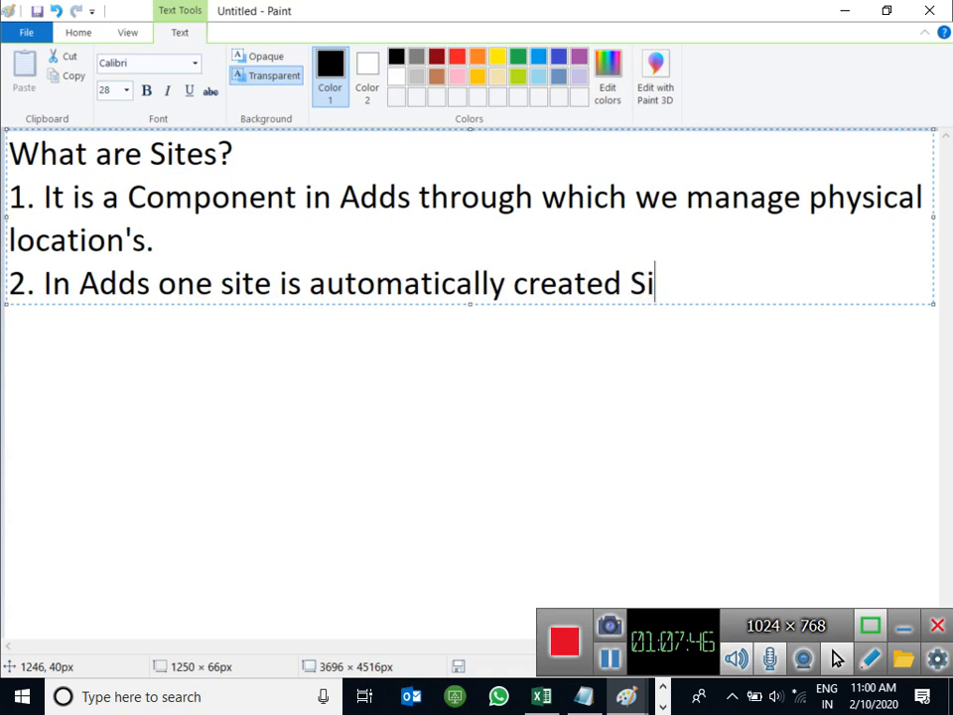
type("te")
key("BackSpace")
type("te name is")
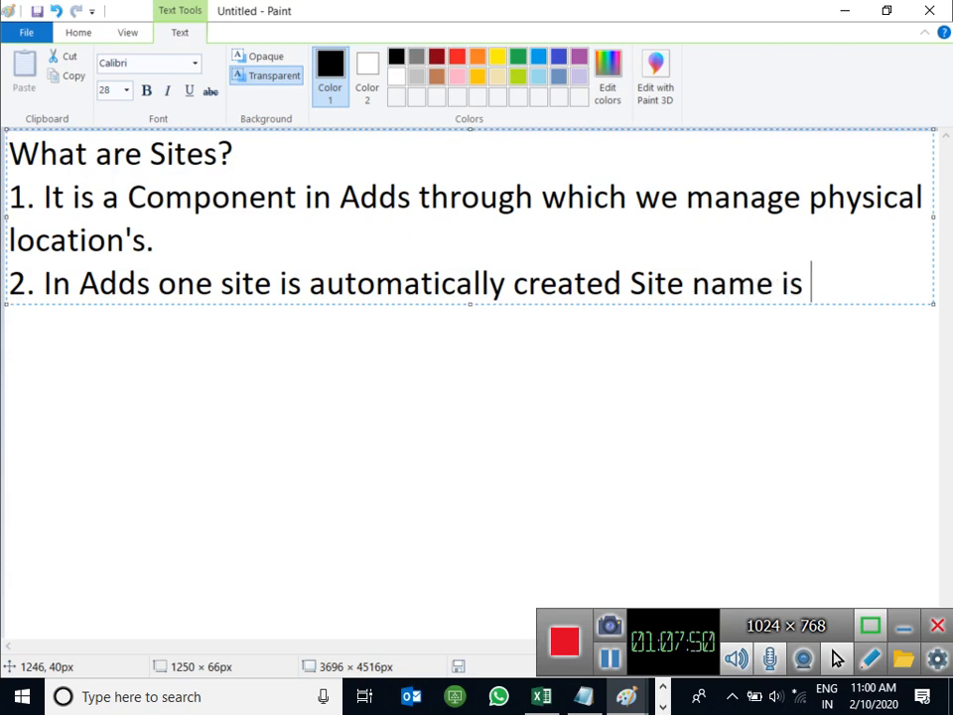
- Finish item 2 on a new line with "Default first site name."
key("Return")
type("D")
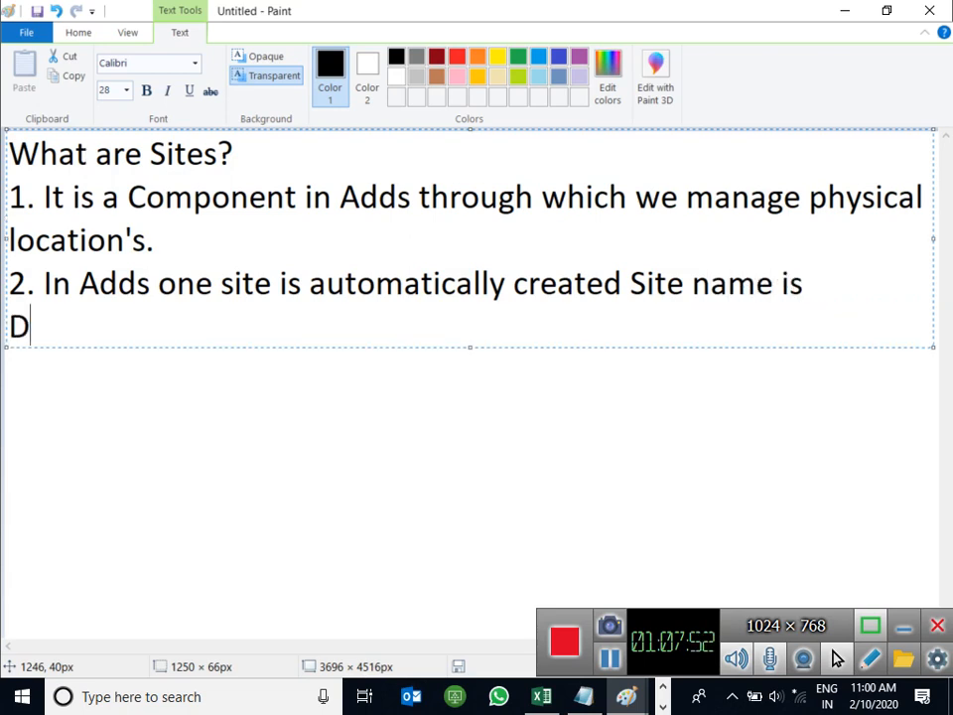
type("efailt")
key("BackSpace")
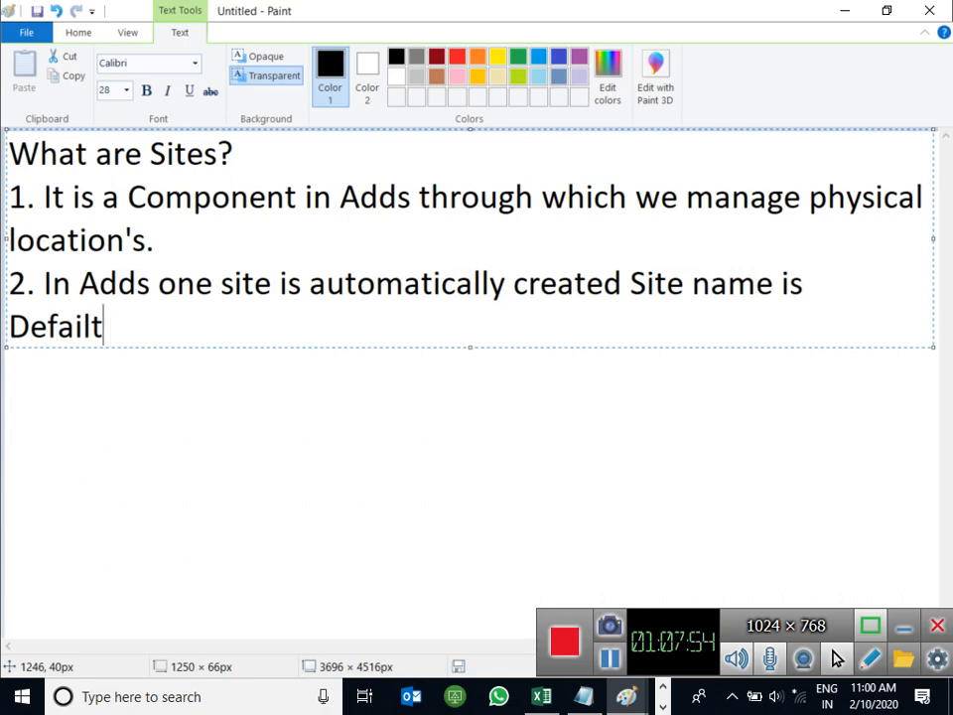
key("BackSpace")
key("BackSpace")
key("BackSpace")
key("BackSpace")
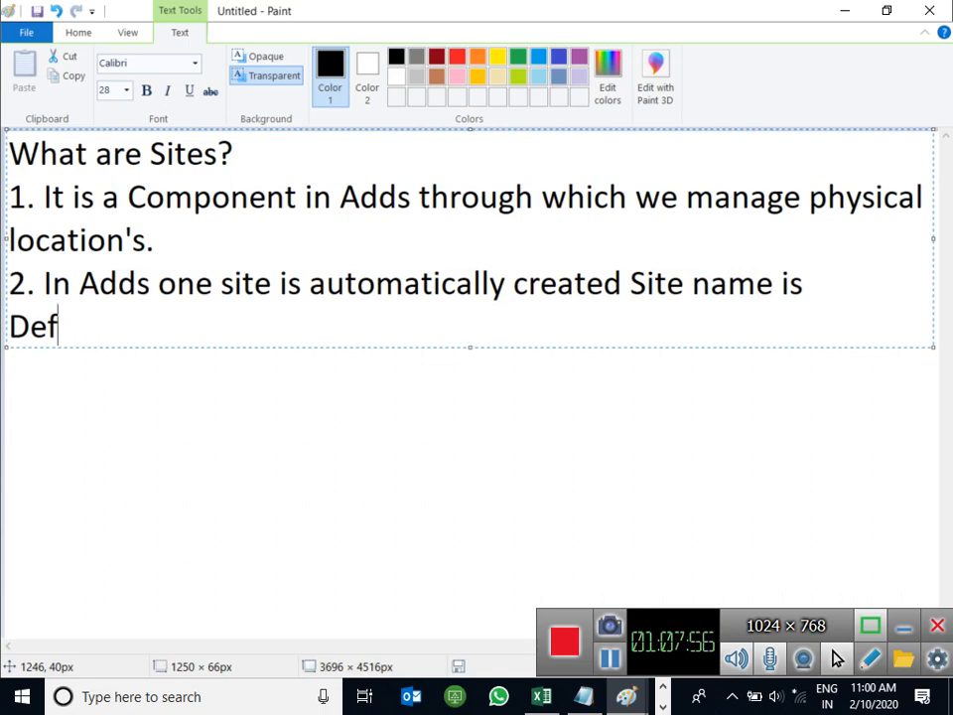
type("ault ")
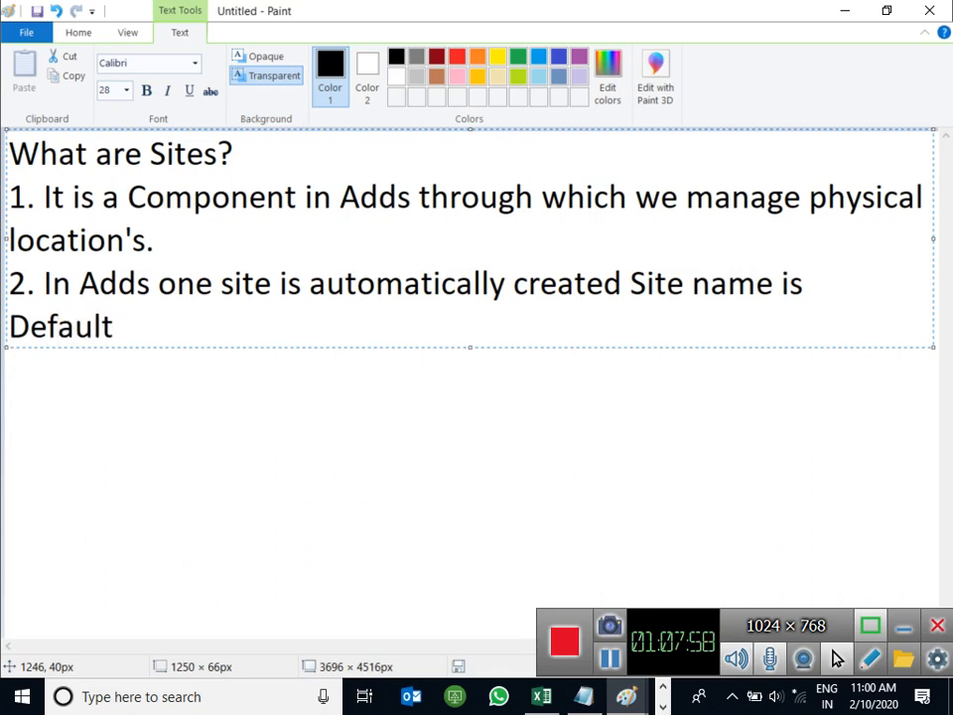
type("first si")
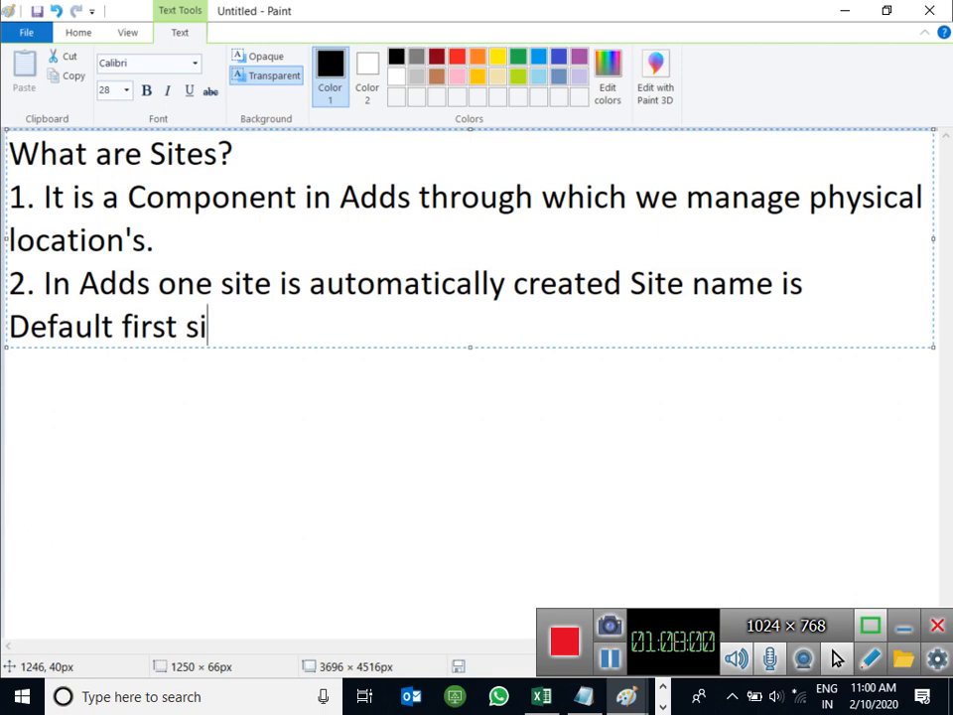
type("te name.")
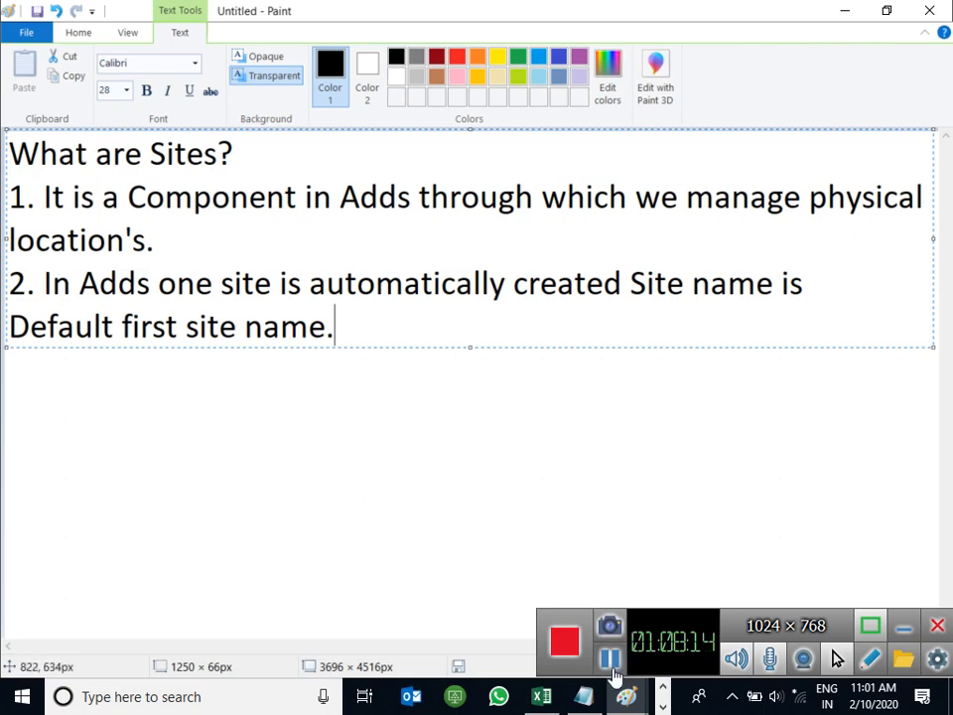
left_click(610, 658)
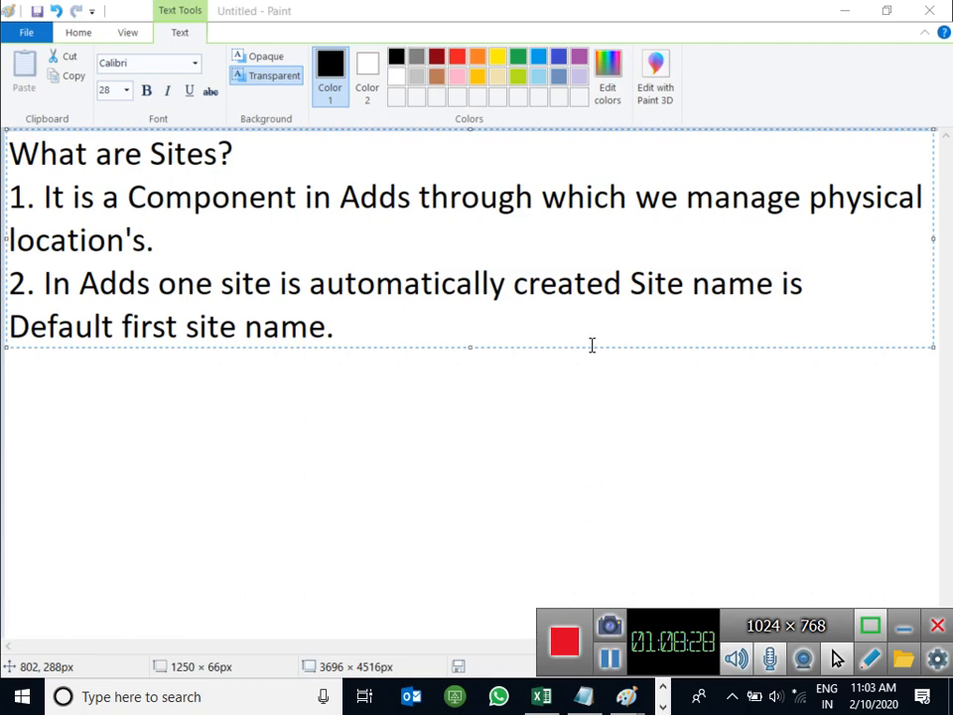
left_click(515, 334)
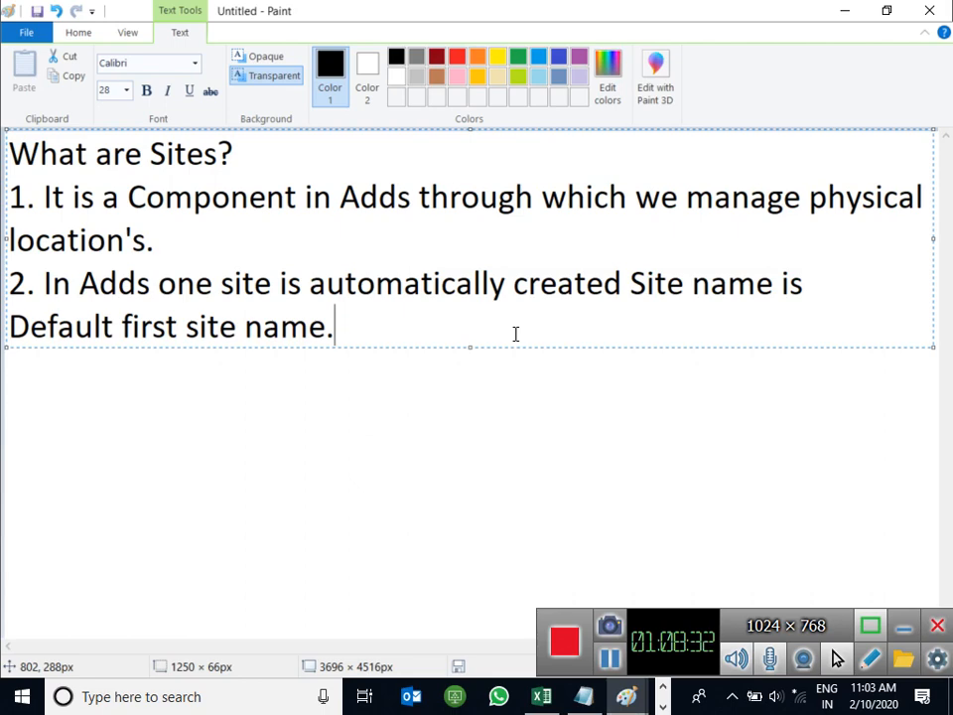
- Minimize Paint, switch to the VMware virtual machine and maximize the Active Directory Sites and Services console
left_click(842, 24)
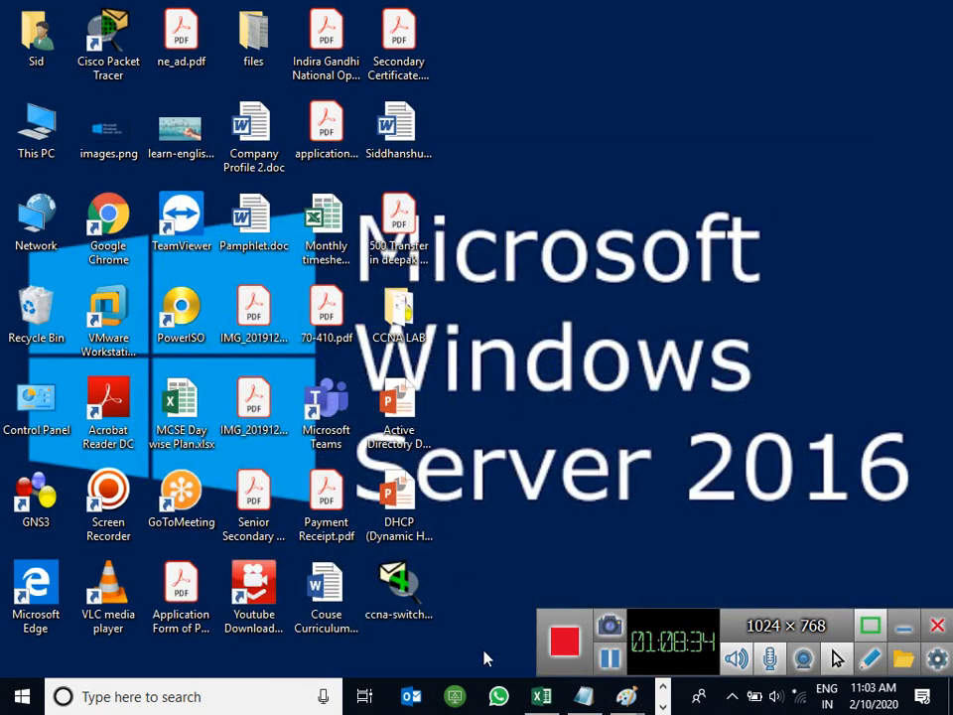
left_click(661, 684)
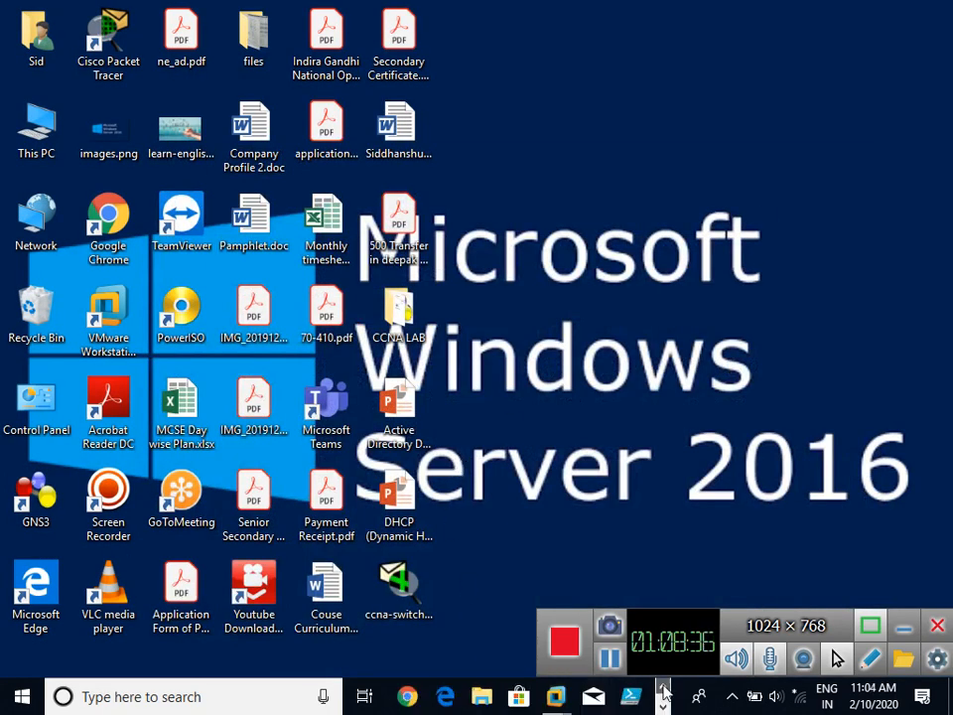
left_click(556, 697)
left_click(614, 615)
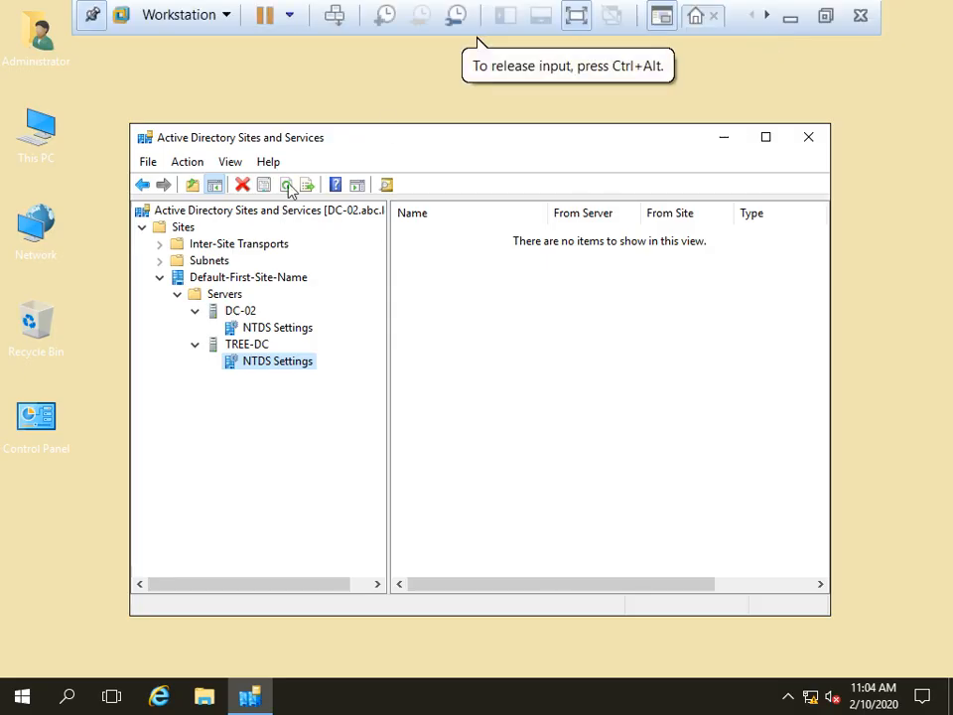
double_click(380, 142)
- Review the contents of the DC-02 and TREE-DC servers and of the Default-First-Site-Name site
left_click(99, 181)
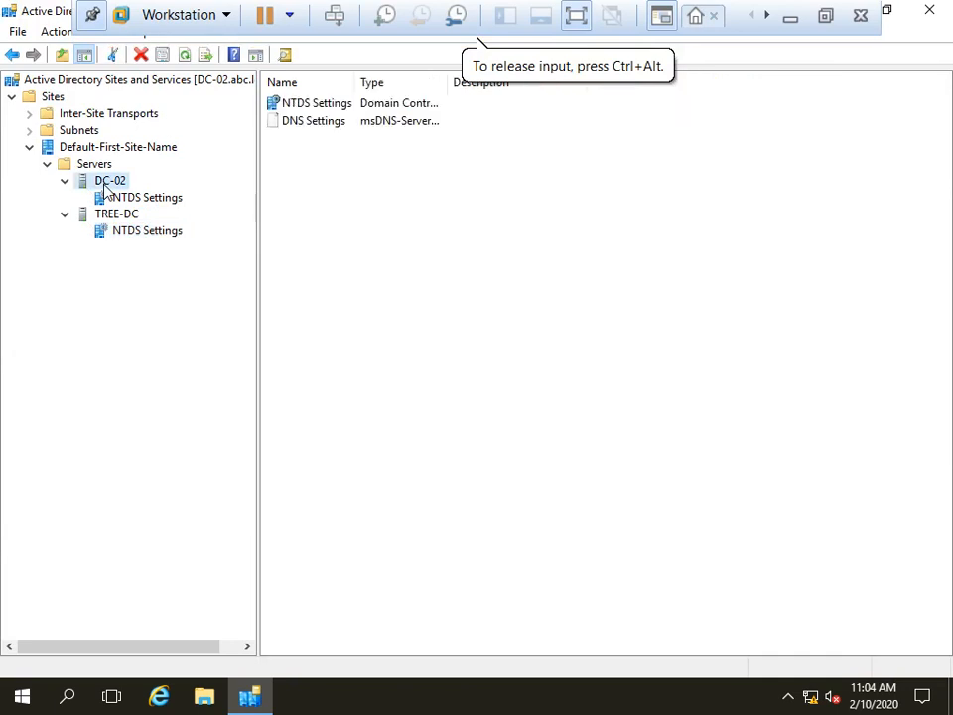
left_click(123, 216)
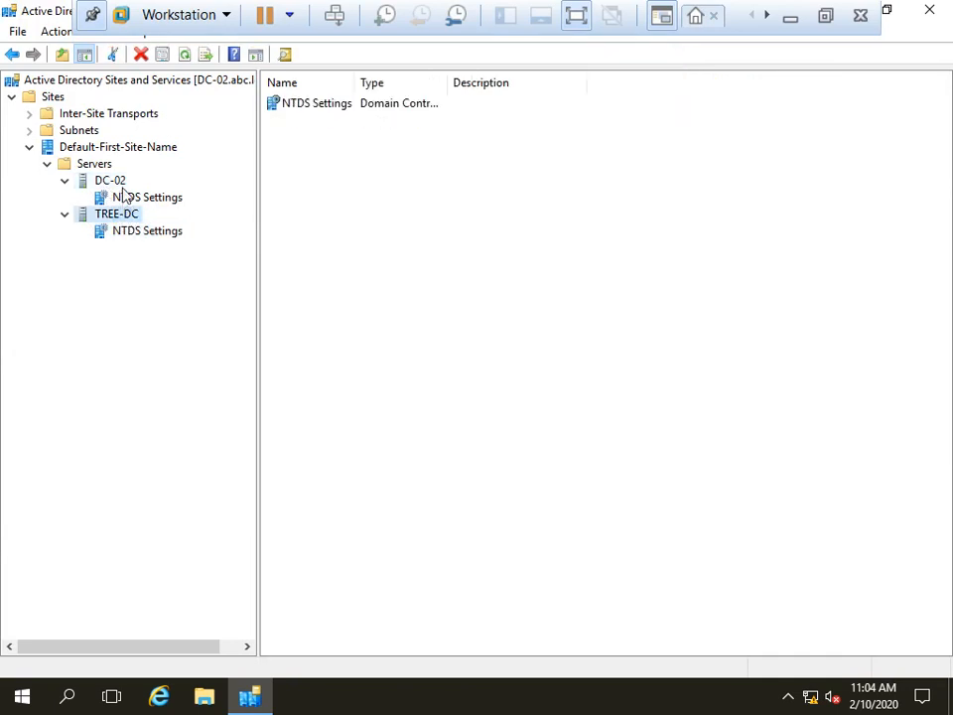
left_click(117, 182)
left_click(126, 213)
left_click(149, 151)
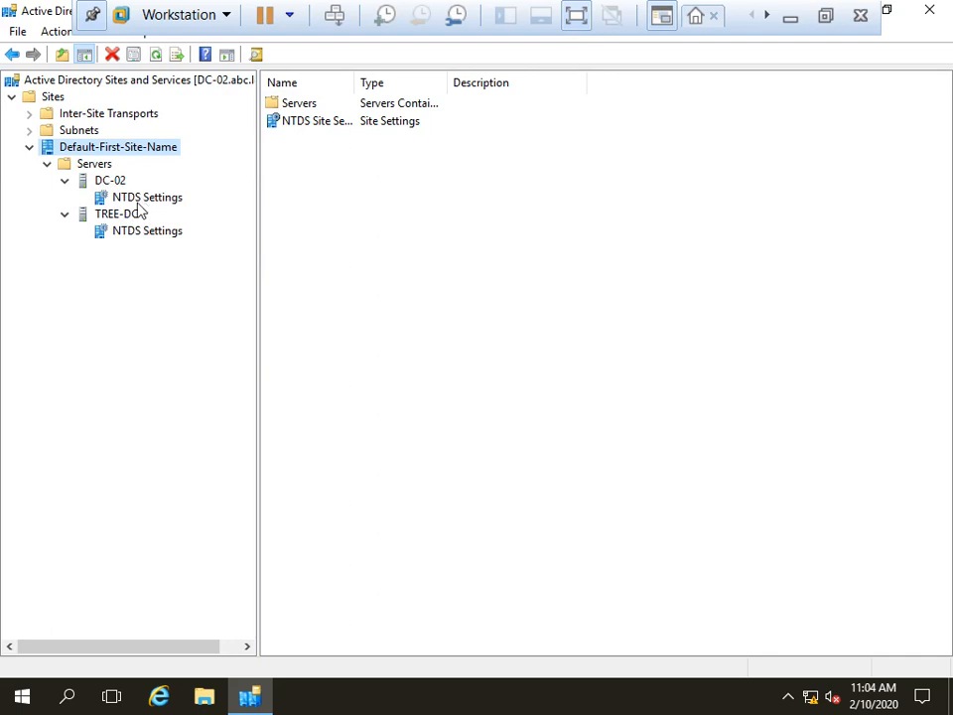
right_click(52, 99)
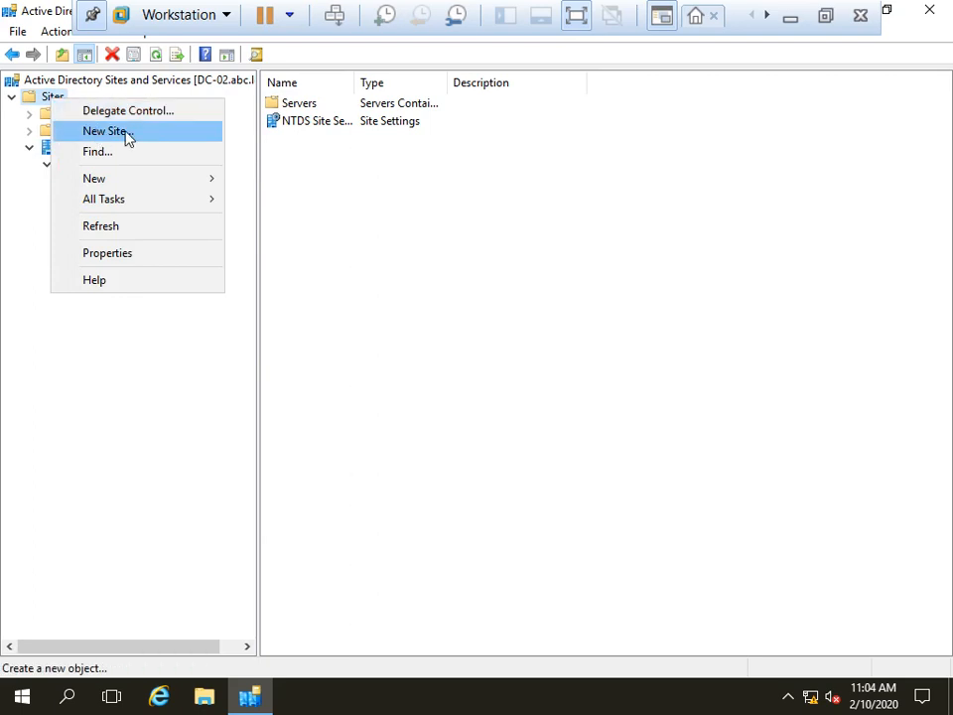
mouse_move(207, 181)
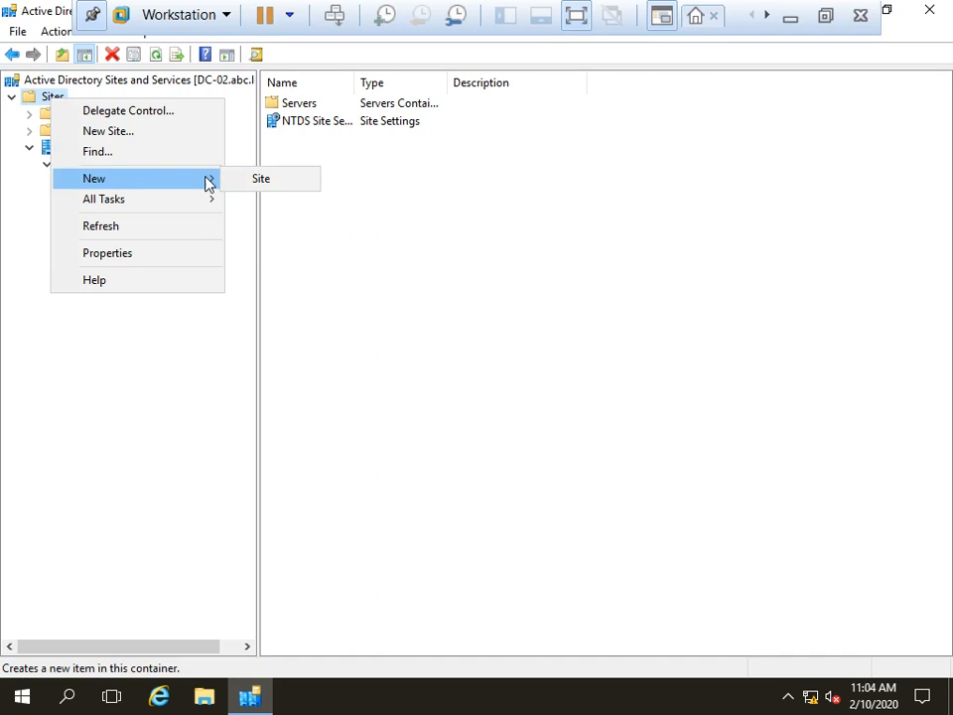
left_click(286, 185)
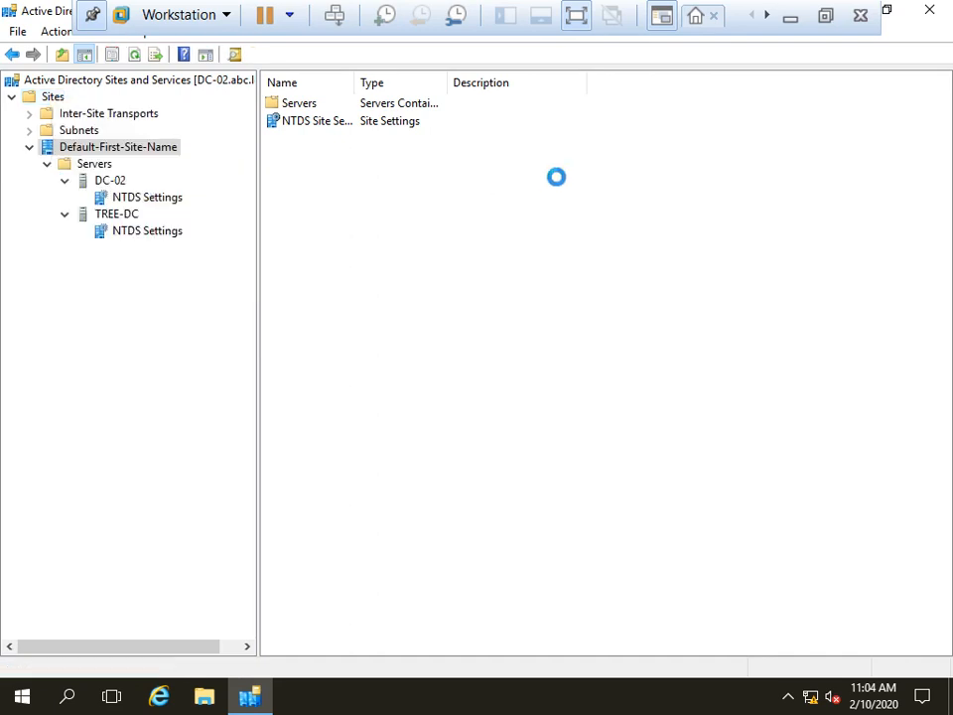
left_click(938, 18)
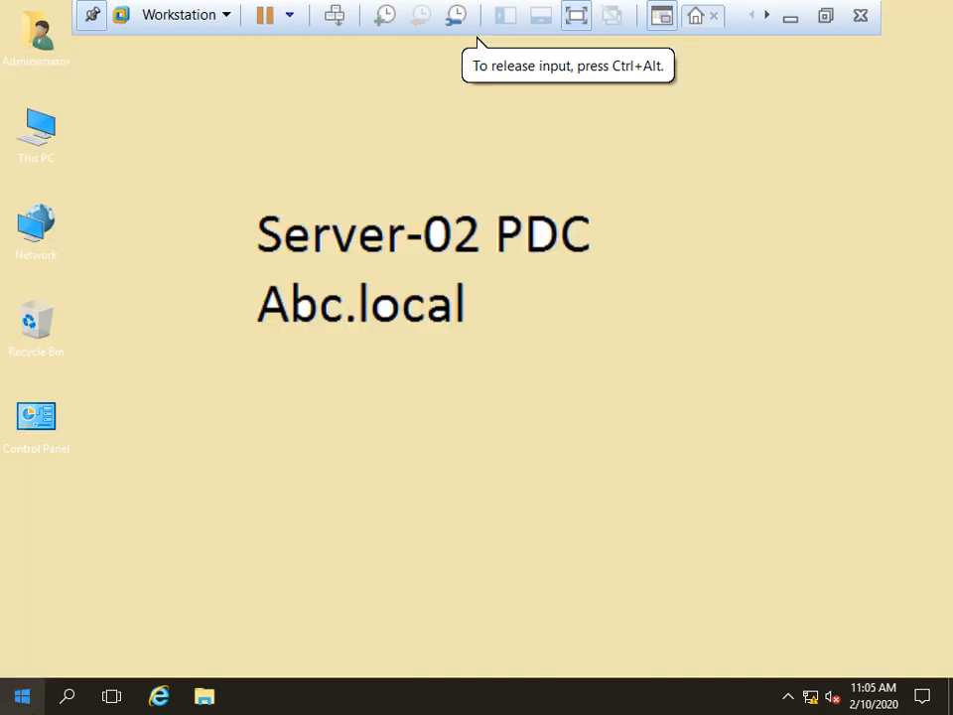
- Reopen the Active Directory Sites and Services console from the Windows Administrative Tools
key("super")
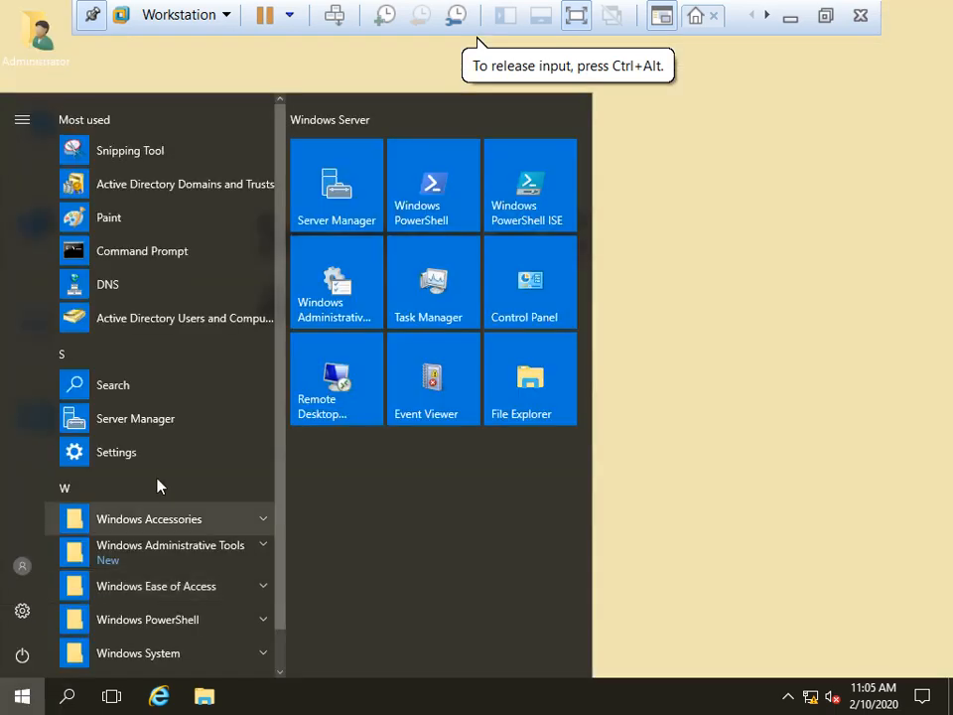
left_click(198, 560)
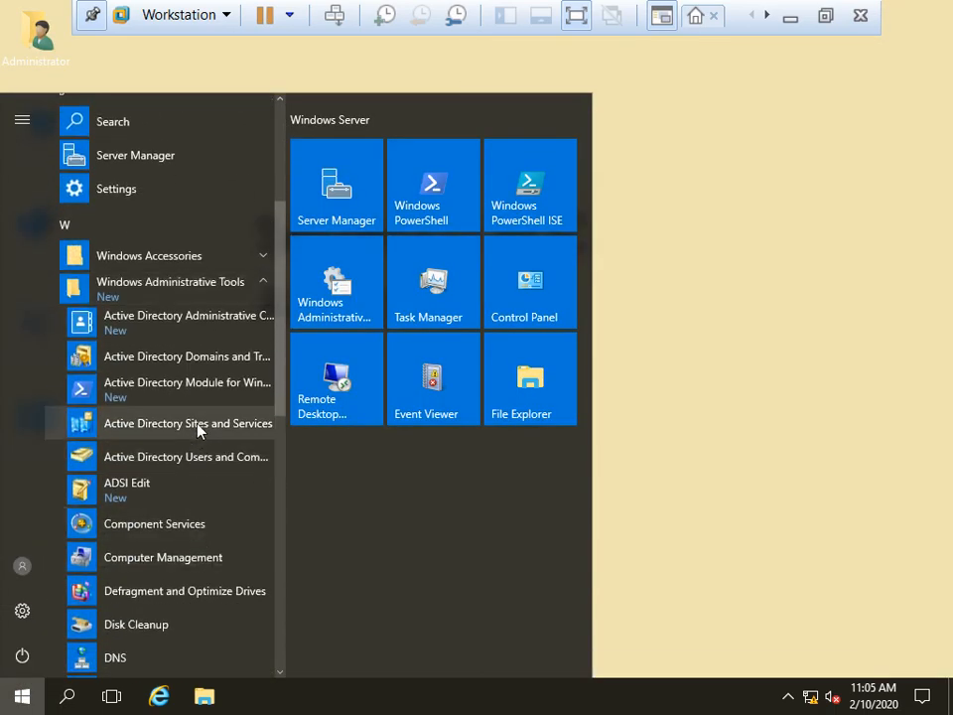
left_click(198, 425)
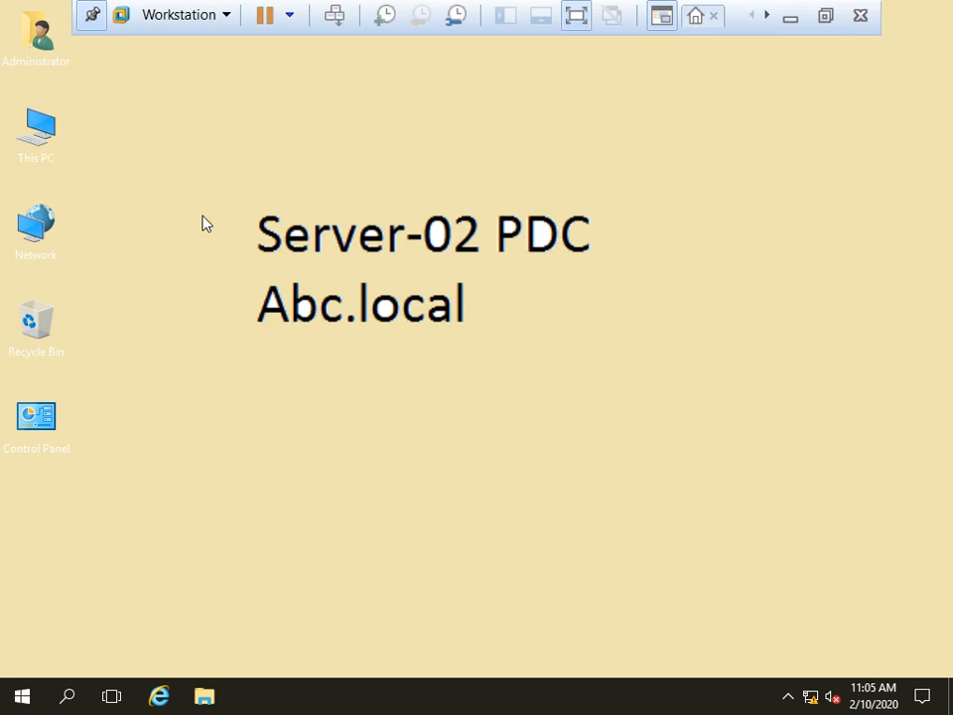
right_click(308, 121)
left_click(365, 170)
right_click(365, 162)
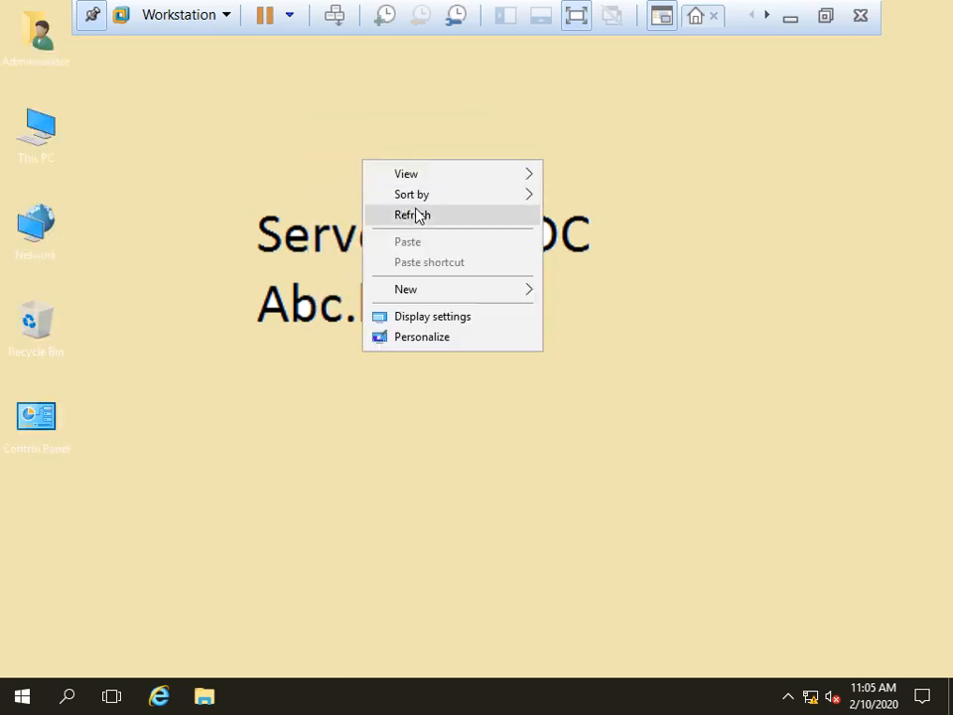
left_click(415, 213)
right_click(339, 177)
left_click(390, 231)
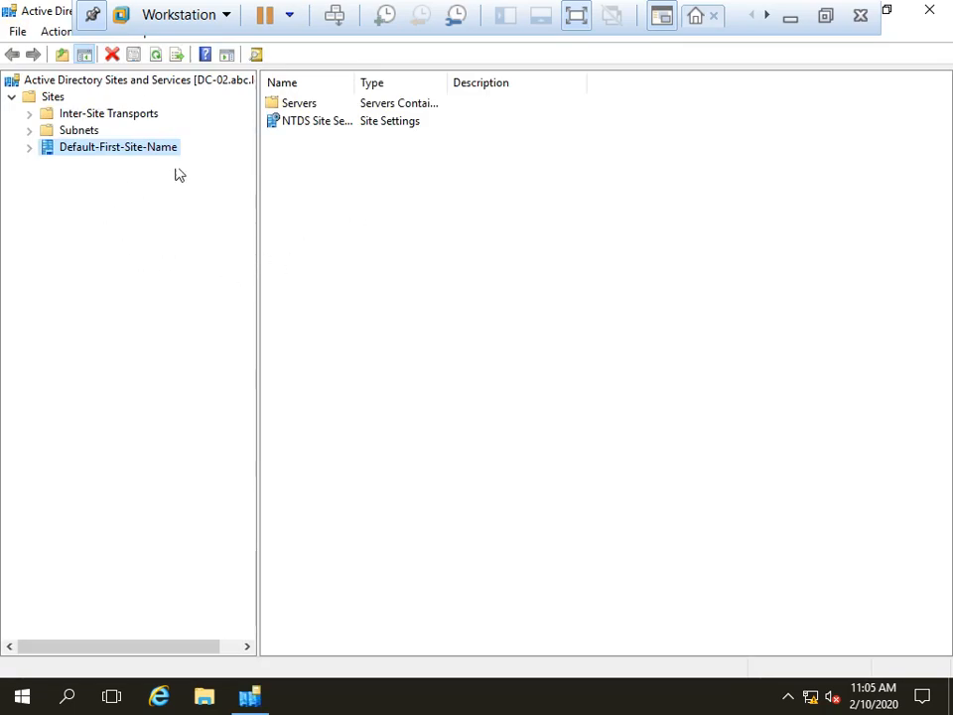
- Expand the Default-First-Site-Name site and its Servers container
left_click(28, 149)
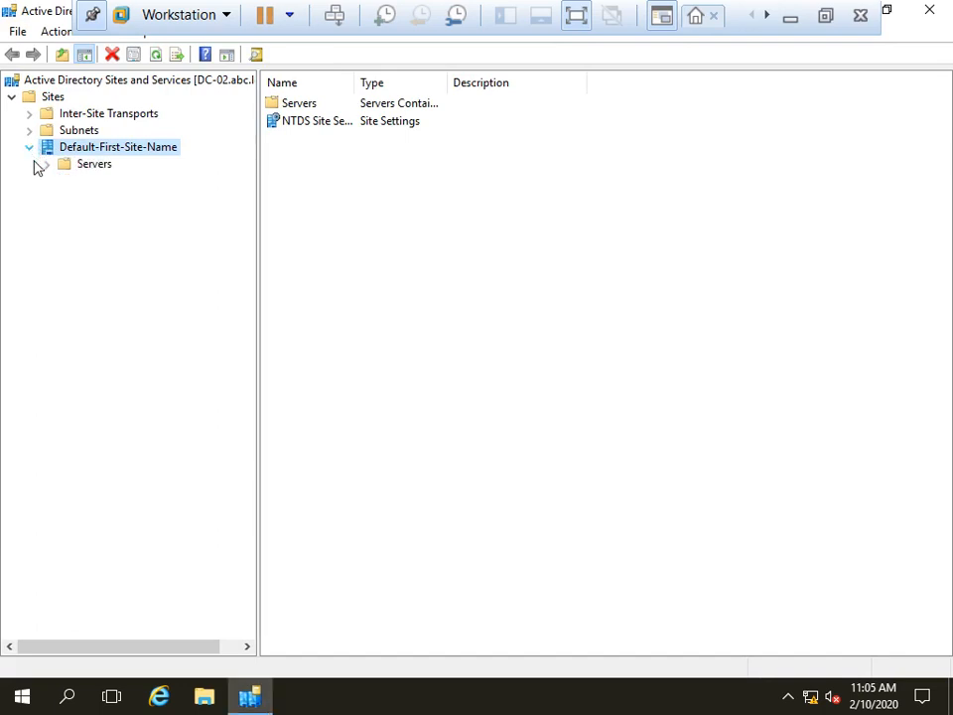
left_click(47, 165)
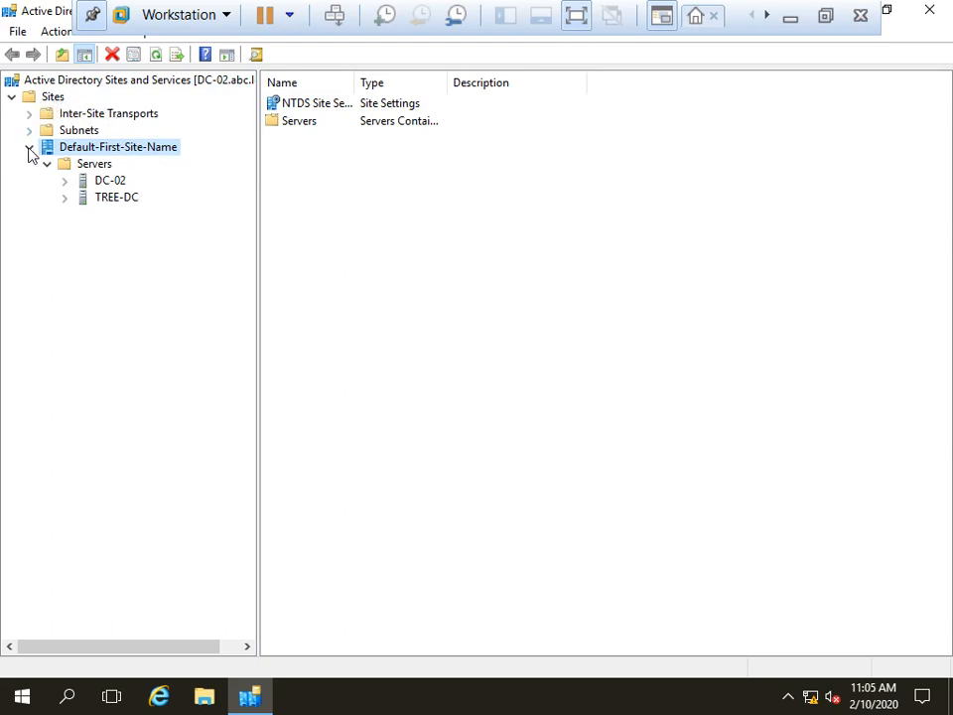
- Try to create a new site named "Site-01(Delhi)" under Sites with the DEFAULTIPSITELINK site link
right_click(45, 100)
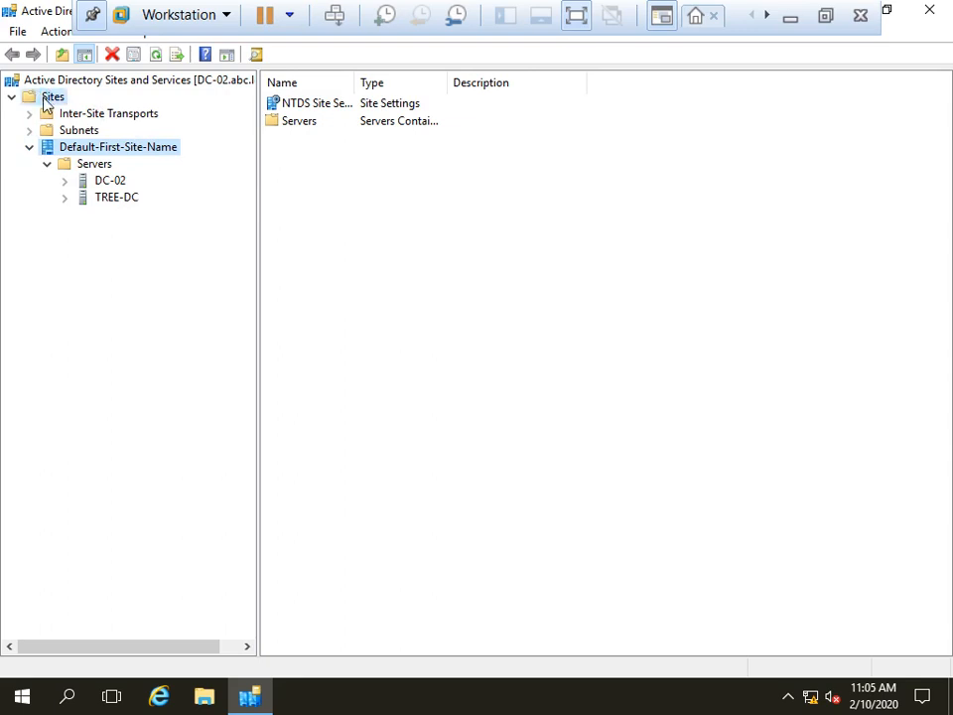
mouse_move(198, 178)
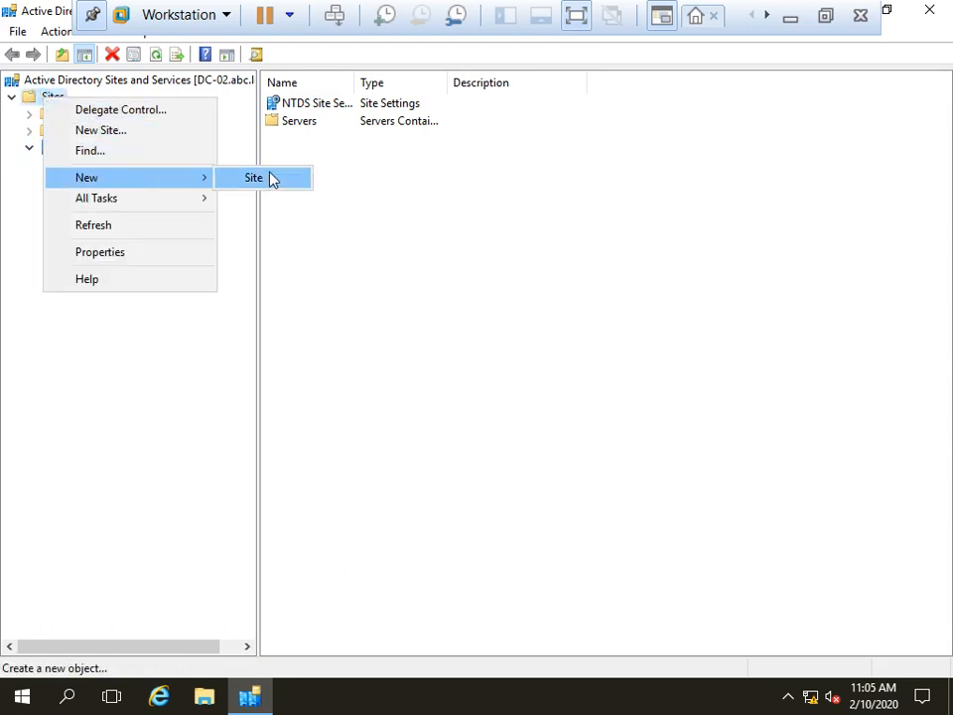
left_click(105, 137)
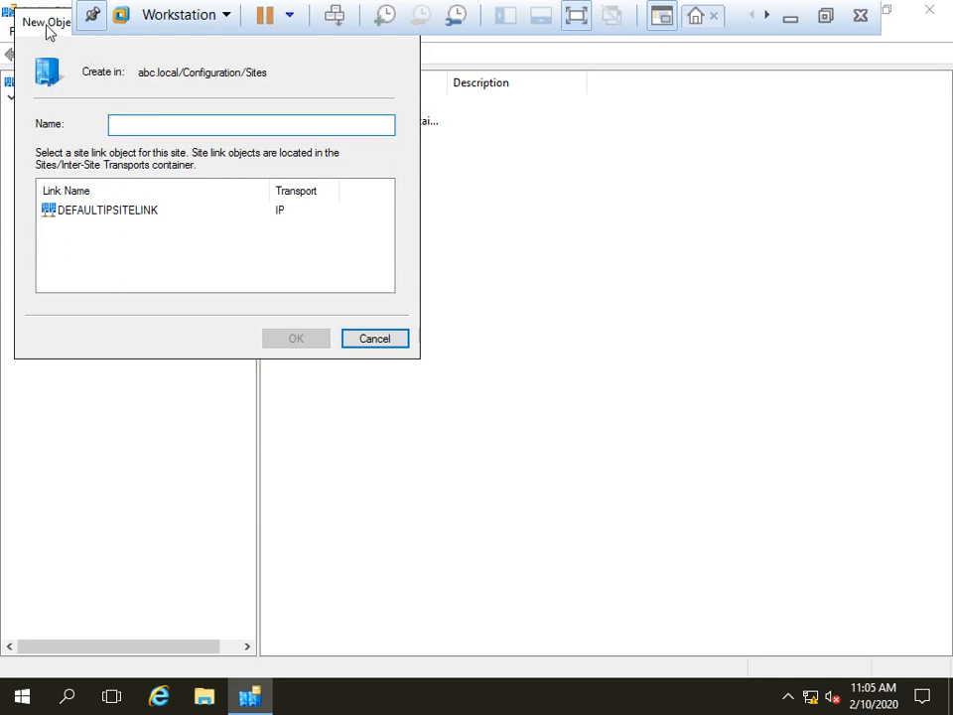
left_click_drag(46, 24, 347, 109)
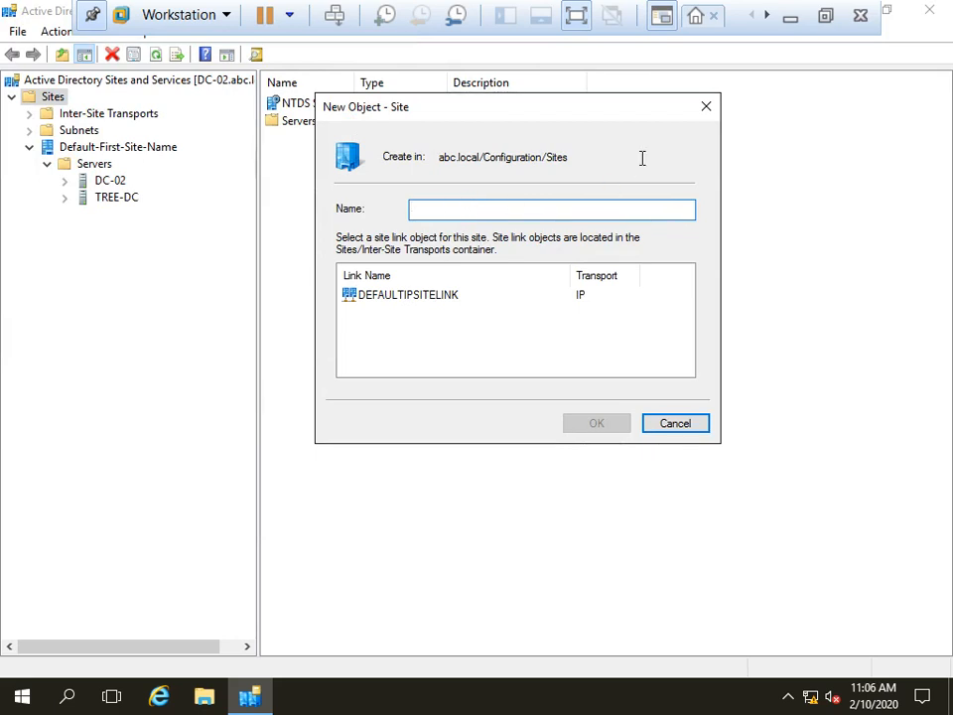
type("Site-01(Delhi)")
left_click(588, 298)
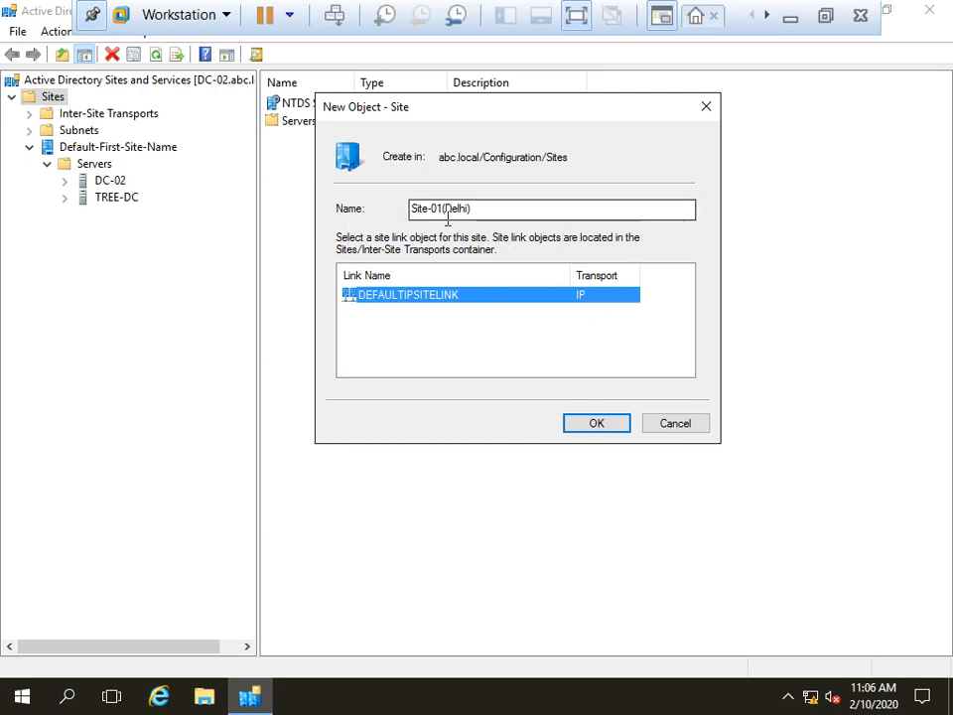
left_click(597, 424)
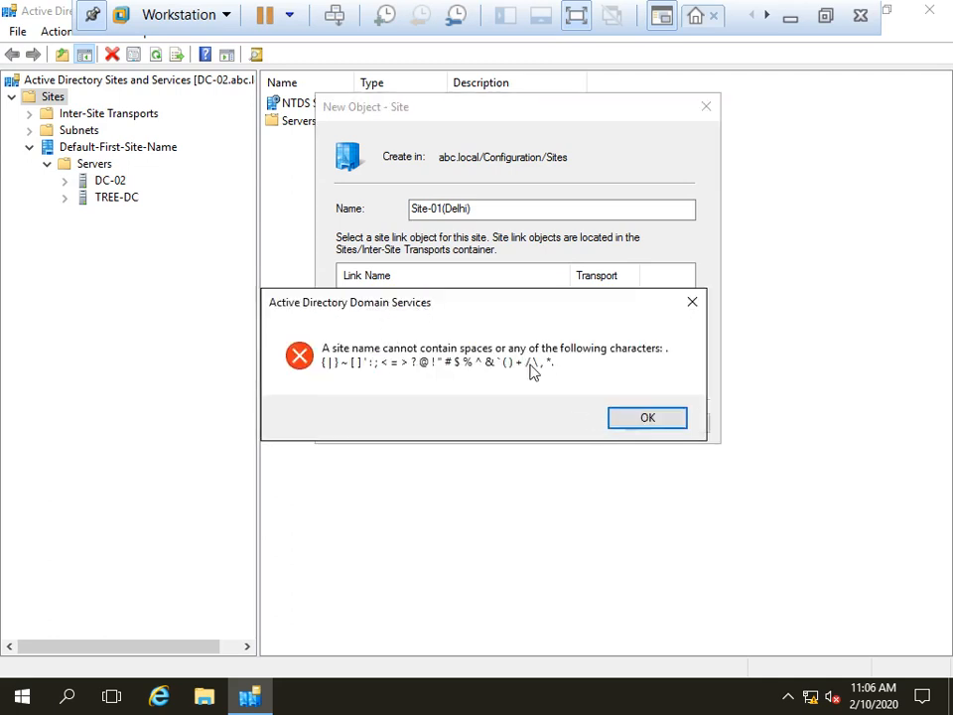
left_click(640, 416)
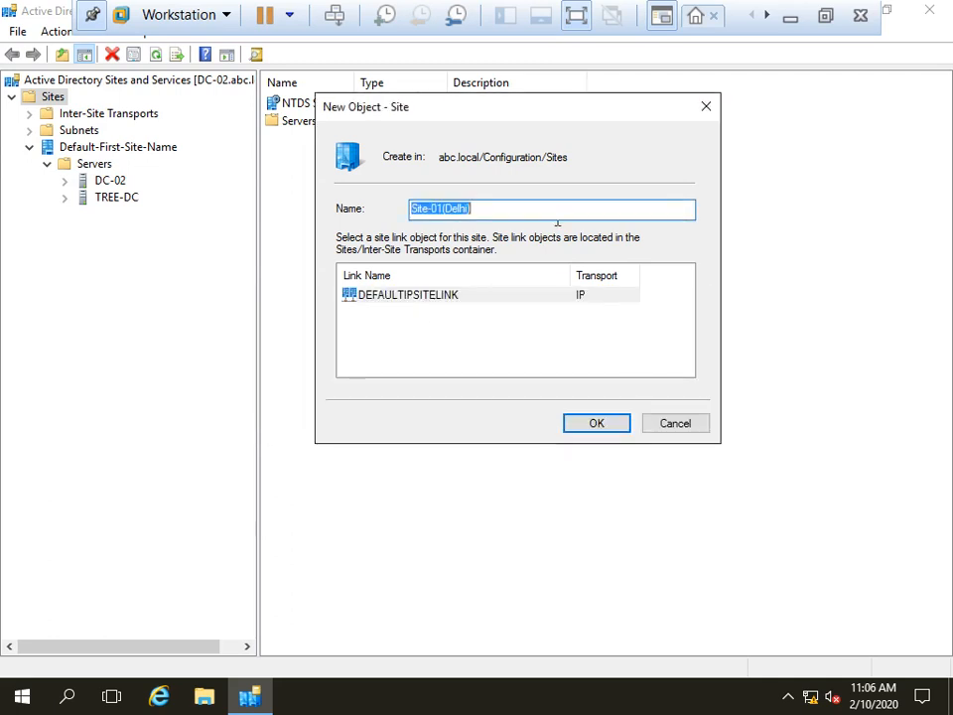
- Correct the new site's name to "Site-01-Delhi" and create the site
left_click(512, 204)
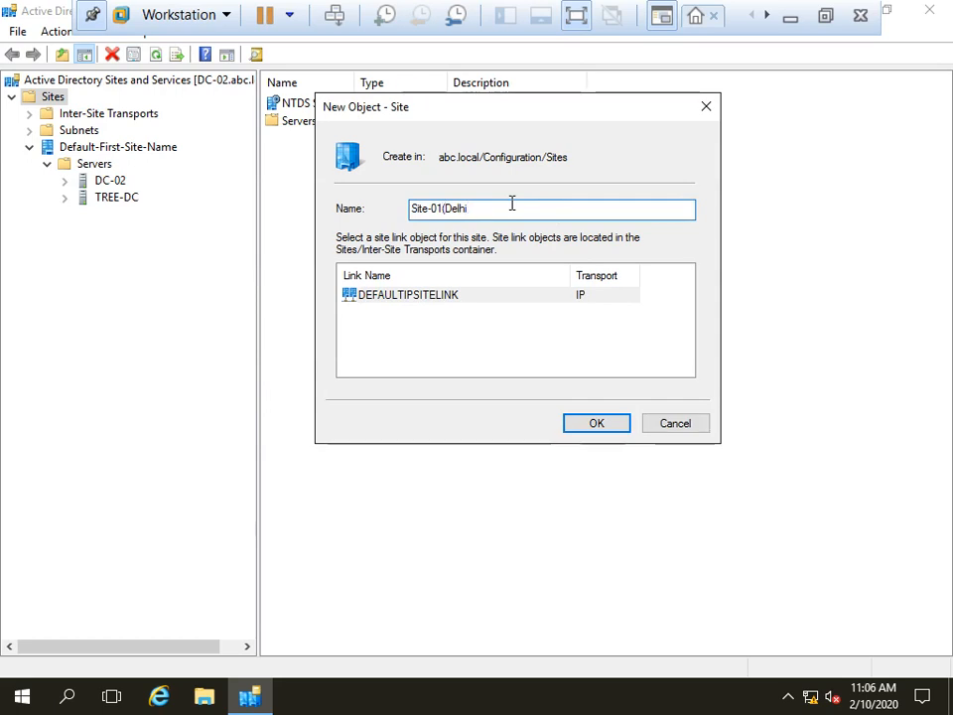
key("BackSpace")
type("-")
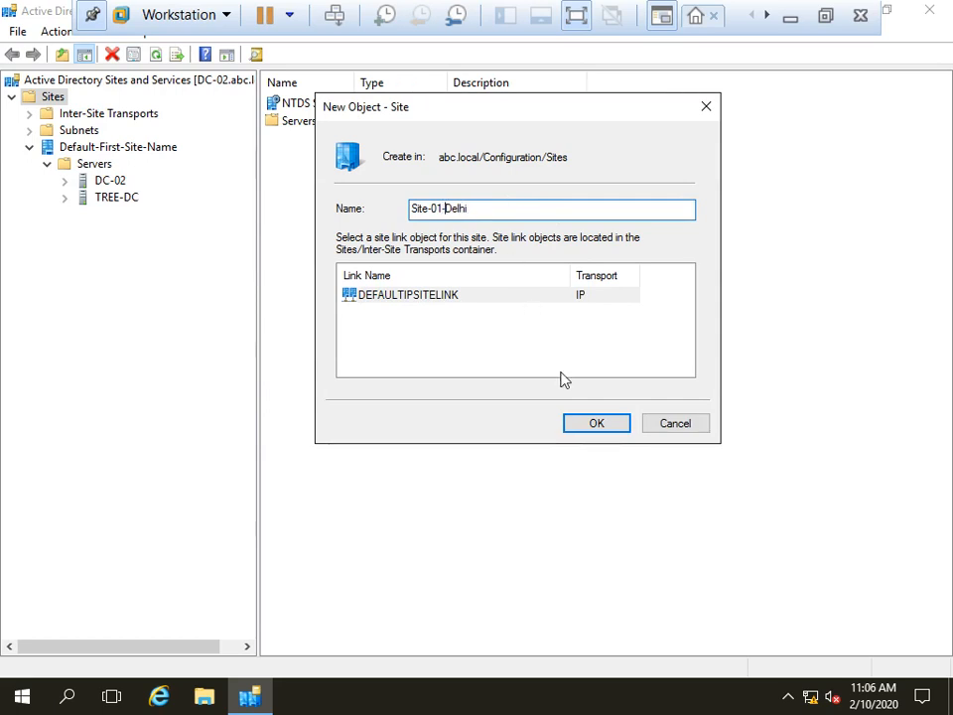
left_click(596, 423)
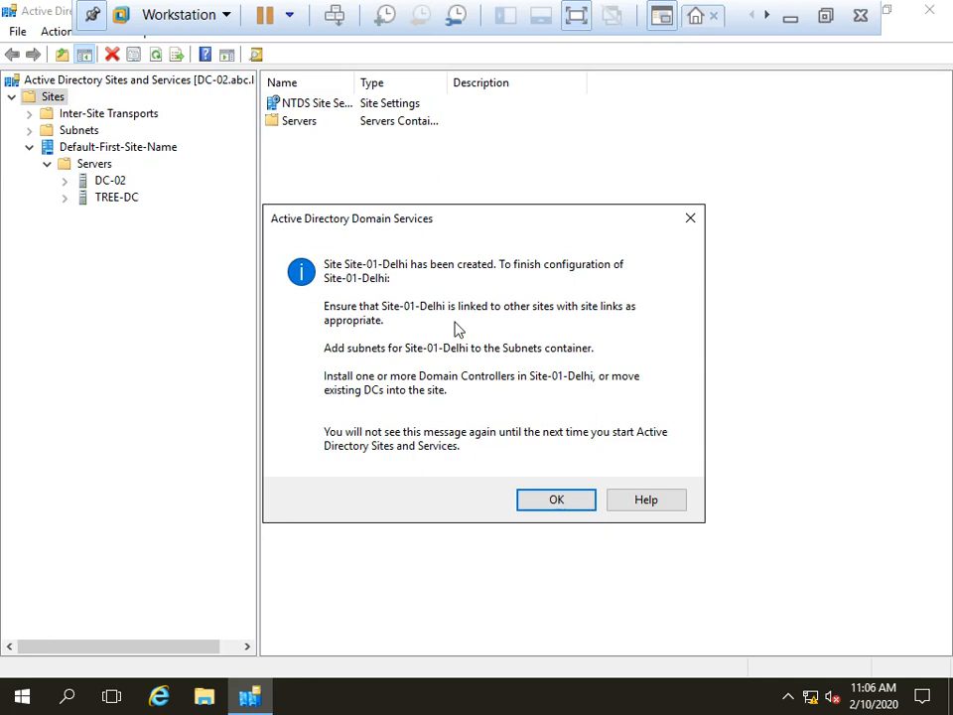
left_click(544, 501)
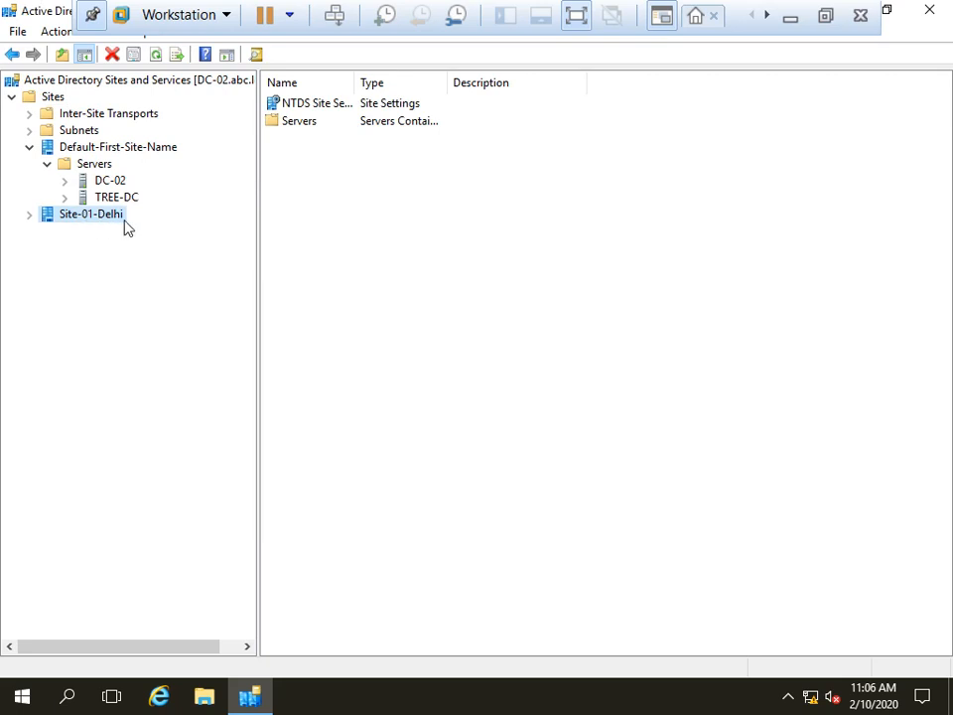
- Create a second site named "Site-02-Noida" under Sites with the DEFAULTIPSITELINK site link
right_click(52, 102)
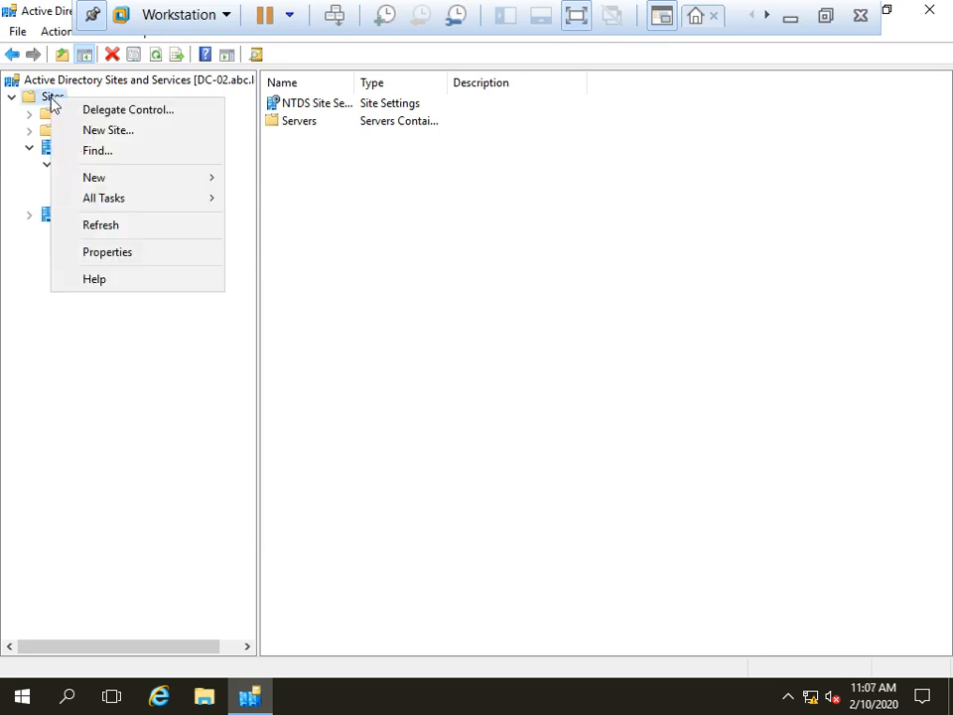
left_click(109, 134)
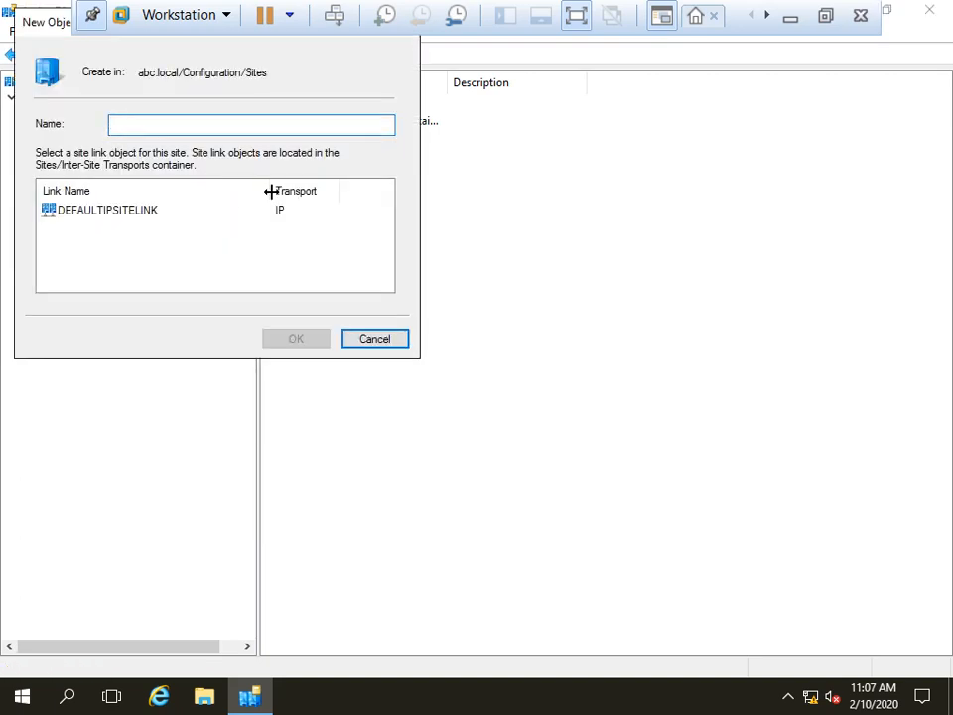
type("Site-02-Gu")
key("BackSpace")
type("Noida")
left_click(288, 211)
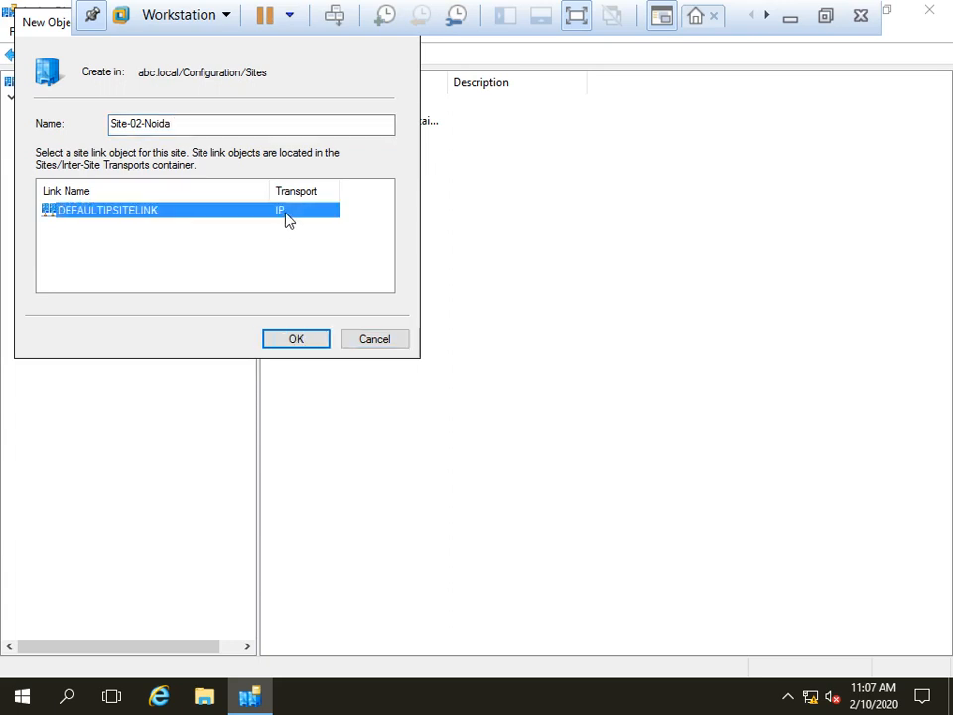
left_click(290, 341)
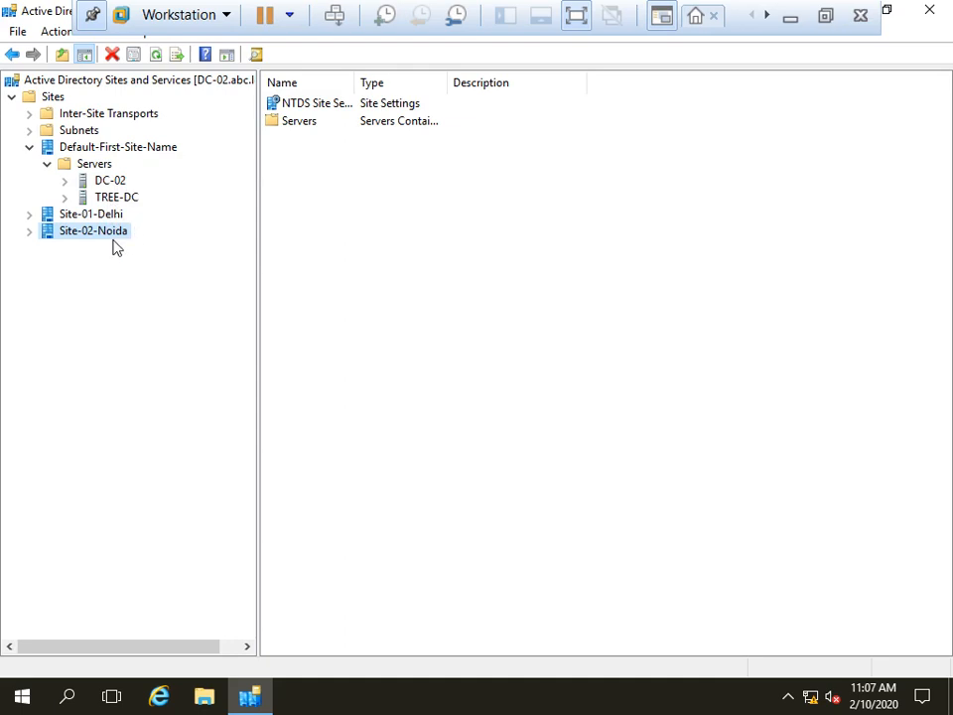
- Move the DC-02 server from Default-First-Site-Name to Site-01-Delhi
left_click(105, 183)
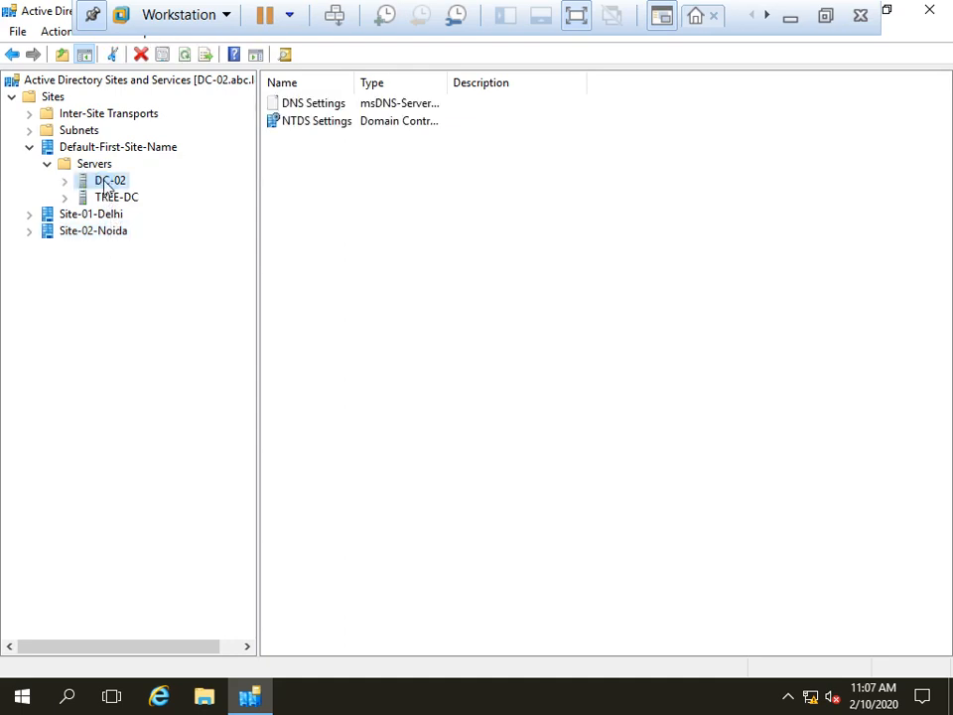
right_click(105, 182)
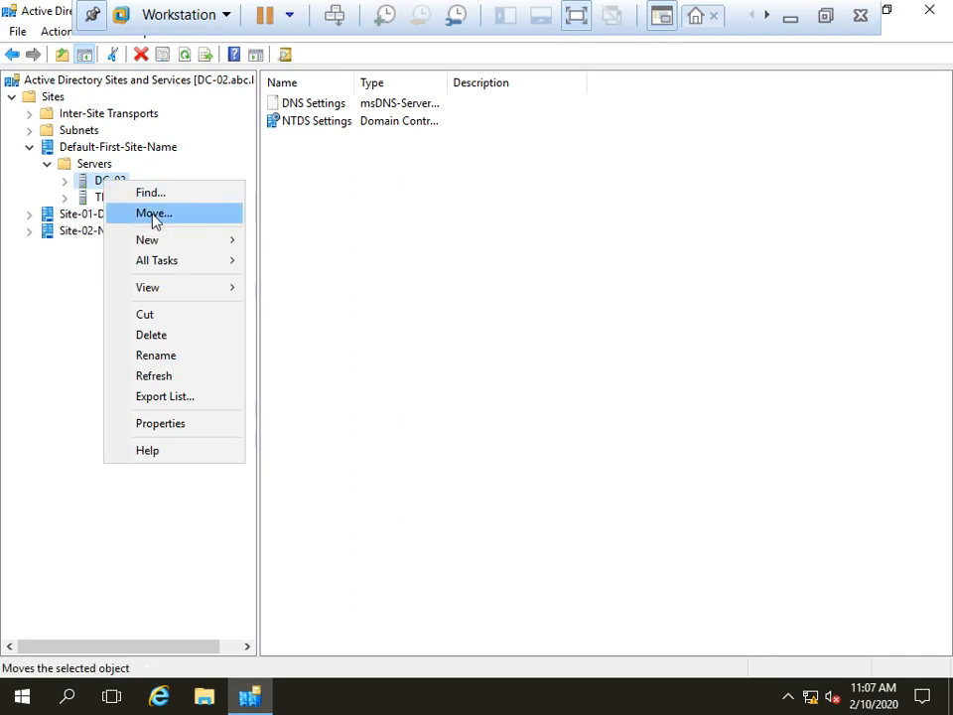
left_click(154, 215)
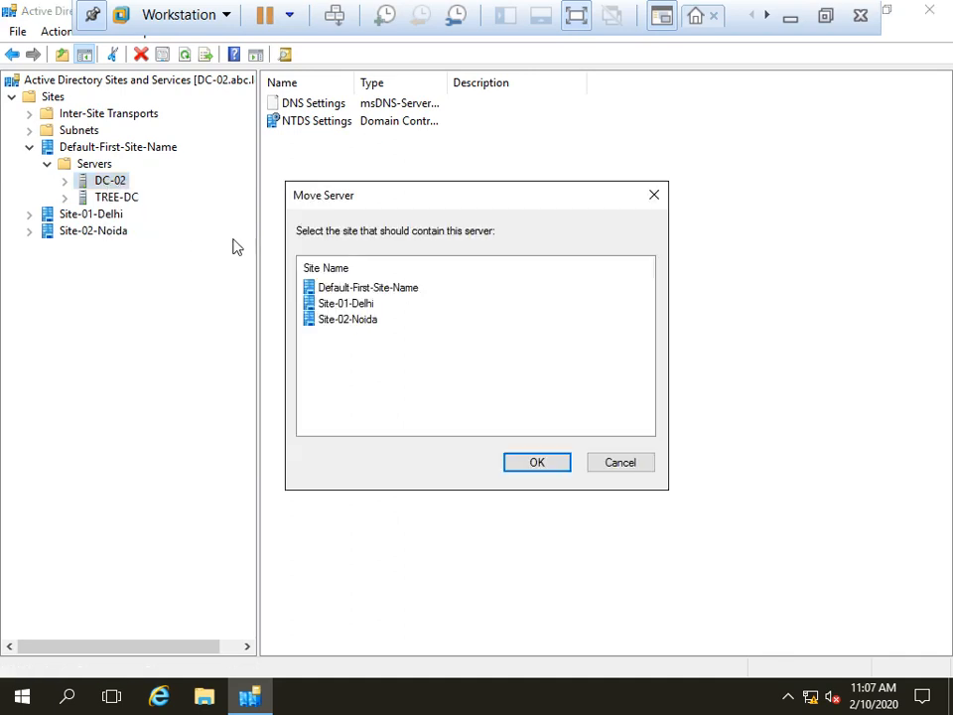
left_click(351, 306)
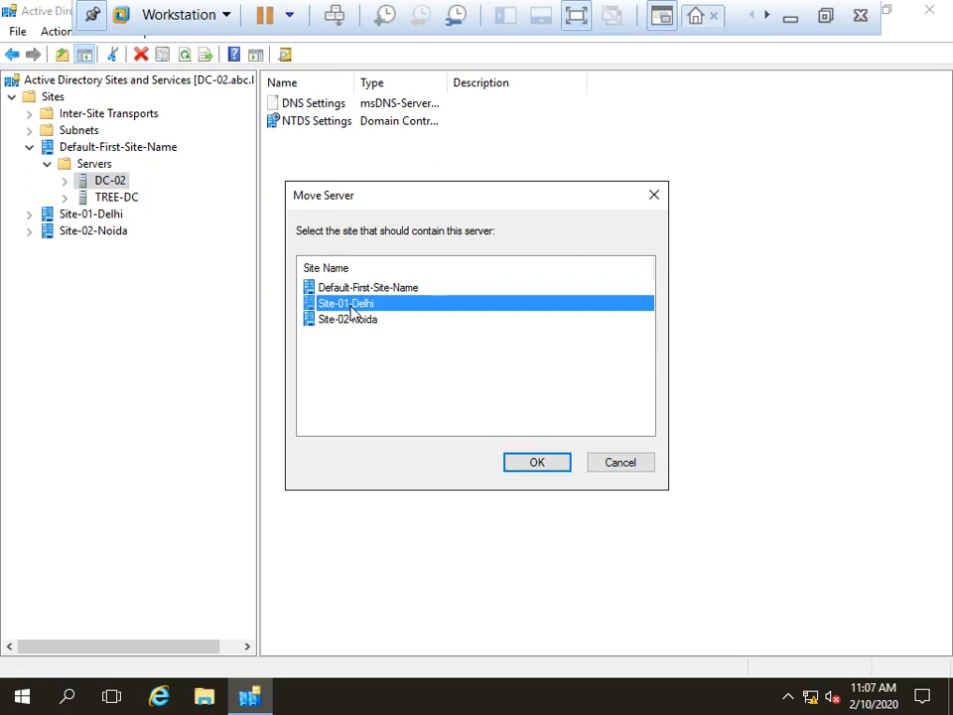
left_click(522, 463)
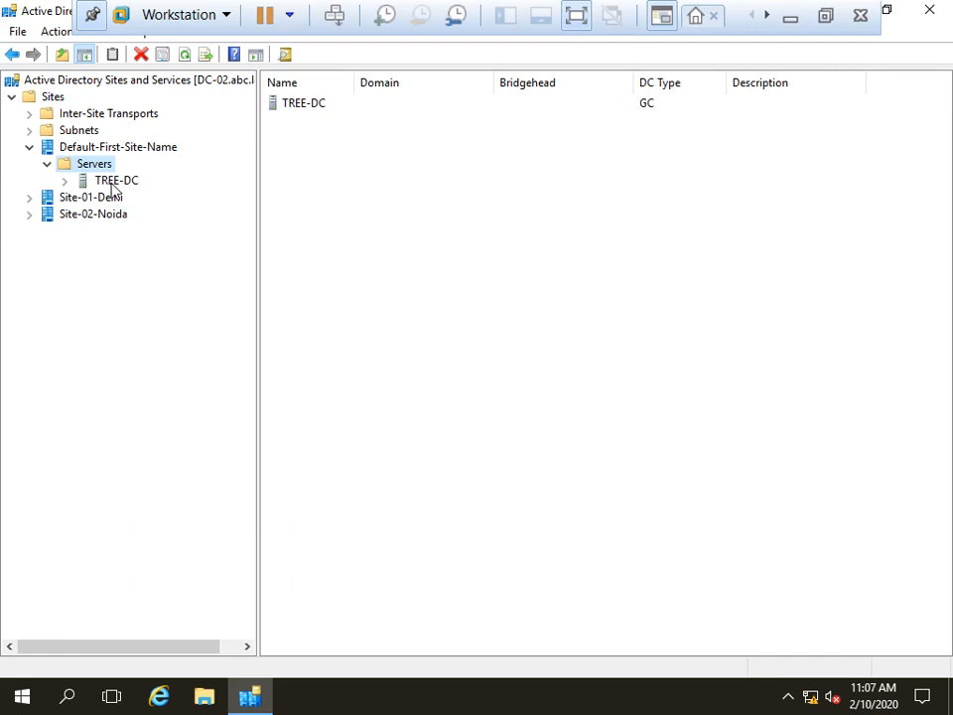
- Move the TREE-DC server from Default-First-Site-Name to Site-02-Noida
right_click(112, 184)
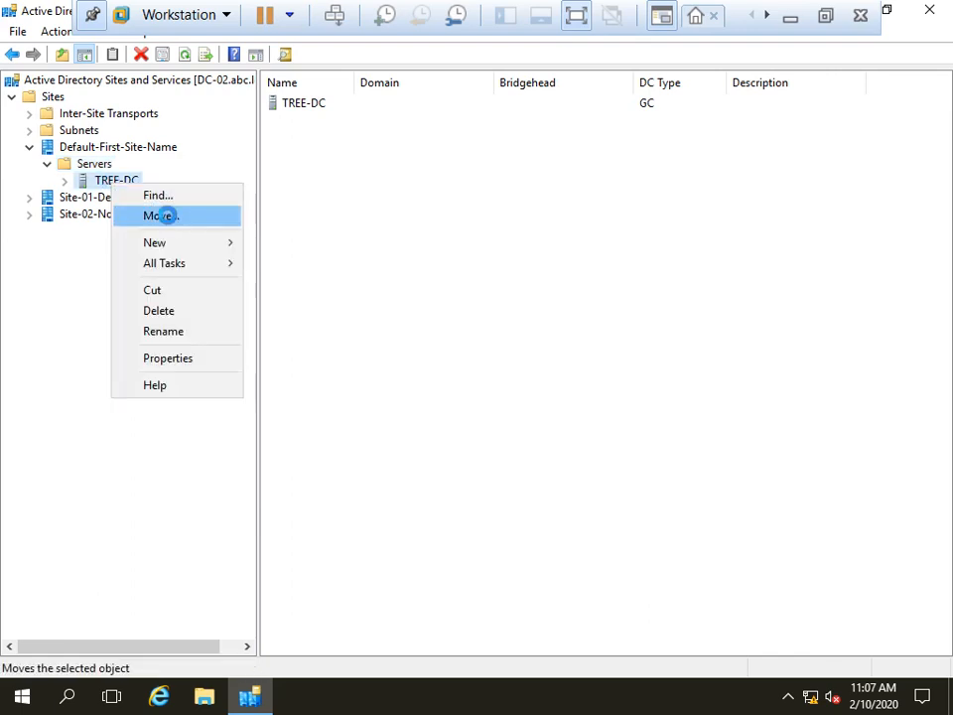
left_click(164, 215)
left_click(357, 318)
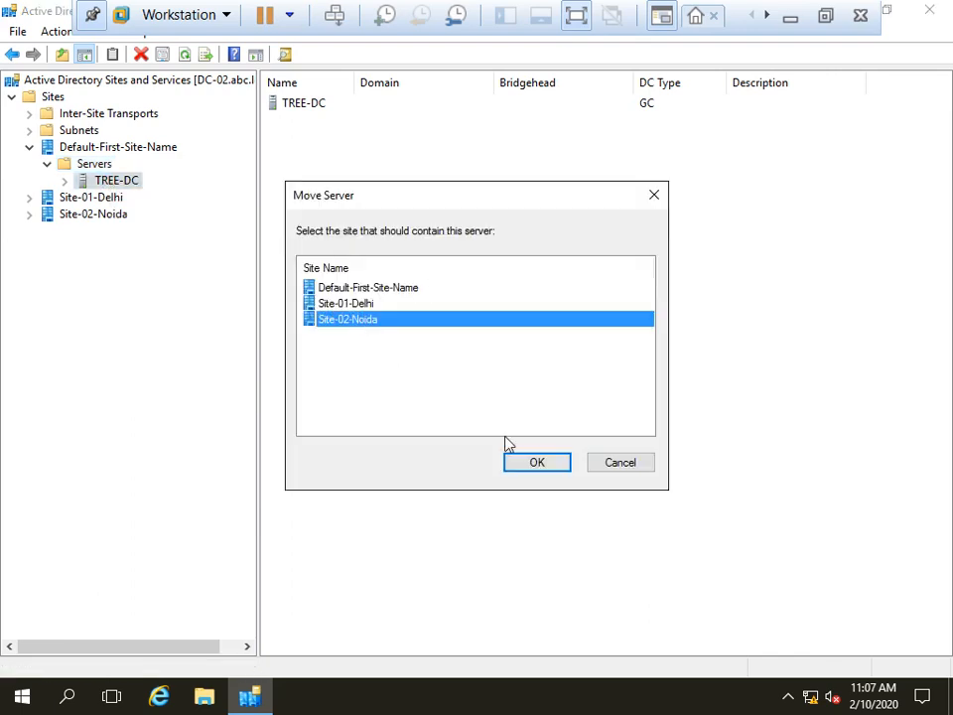
left_click(545, 474)
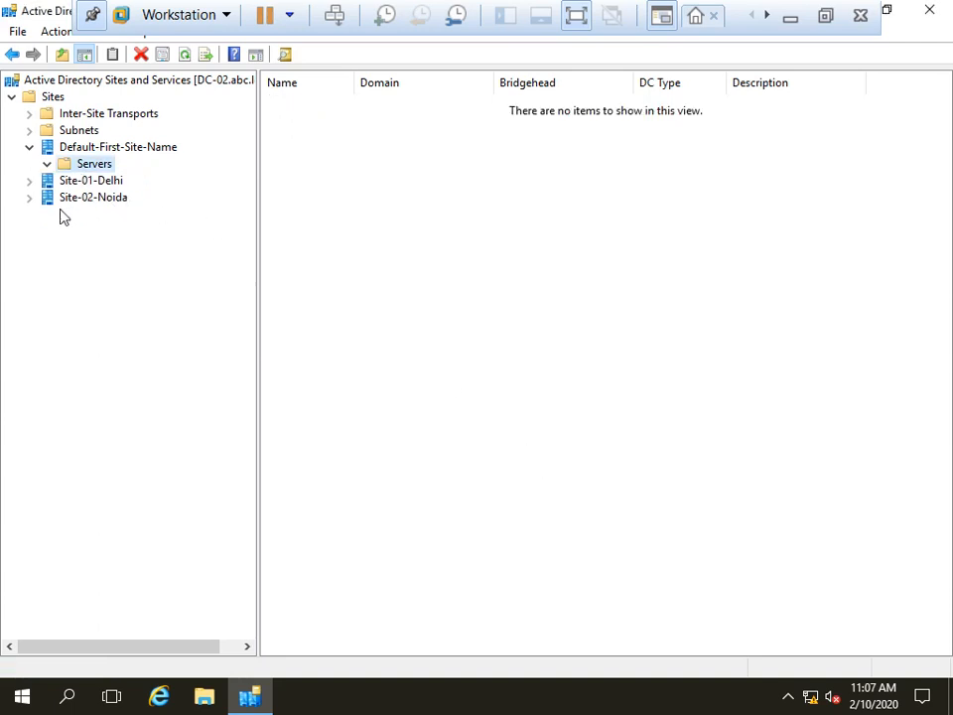
- Examine which servers are listed under Site-01-Delhi and Site-02-Noida
left_click(29, 147)
left_click(30, 165)
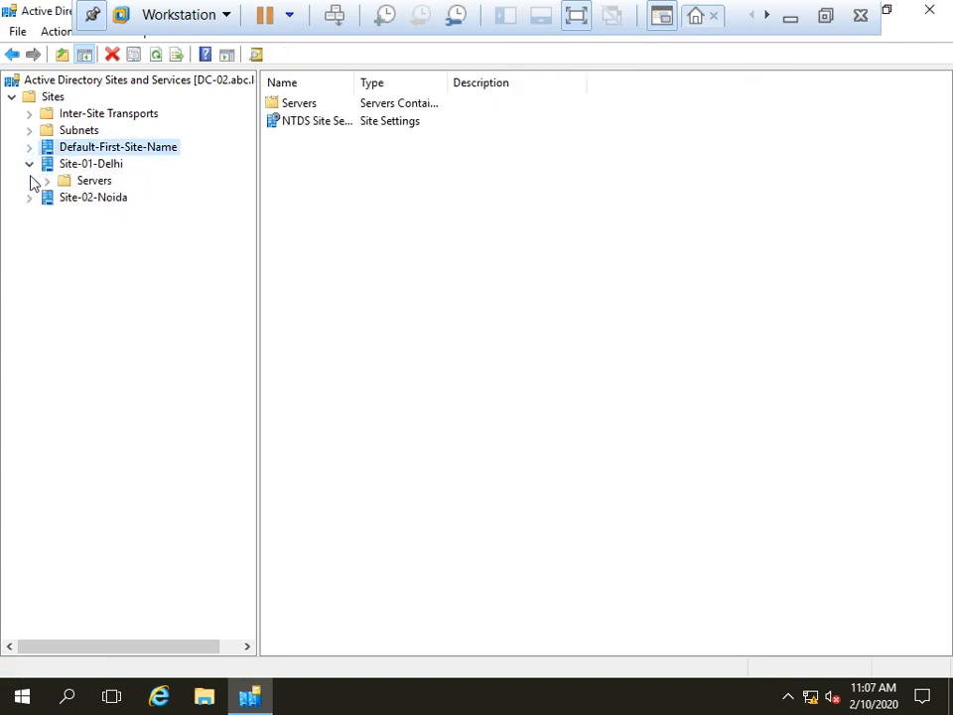
left_click(47, 181)
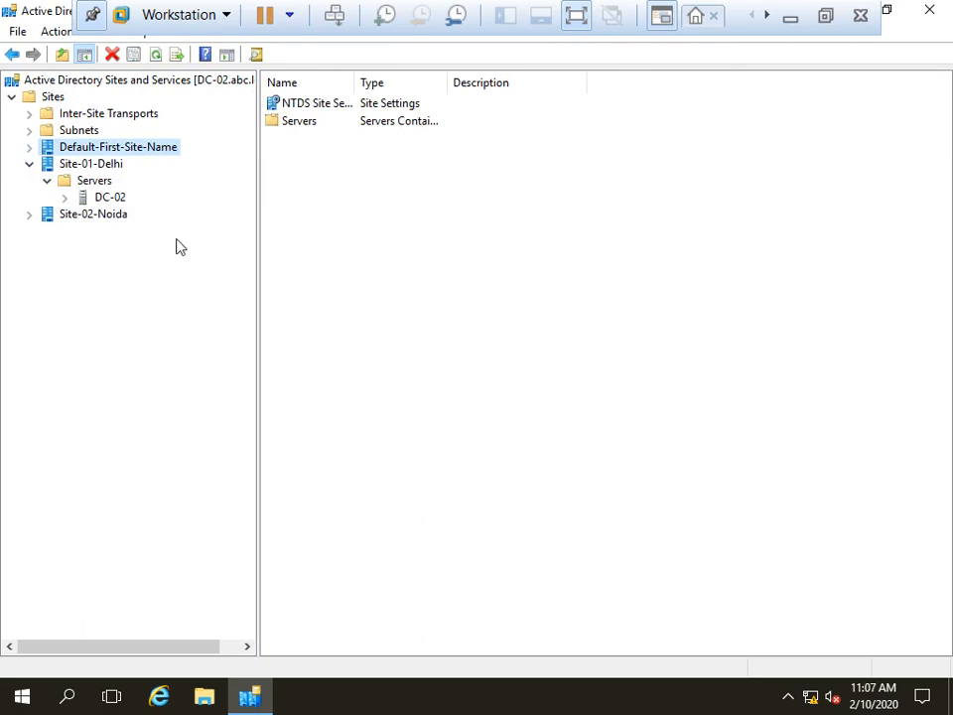
left_click(28, 214)
left_click(46, 231)
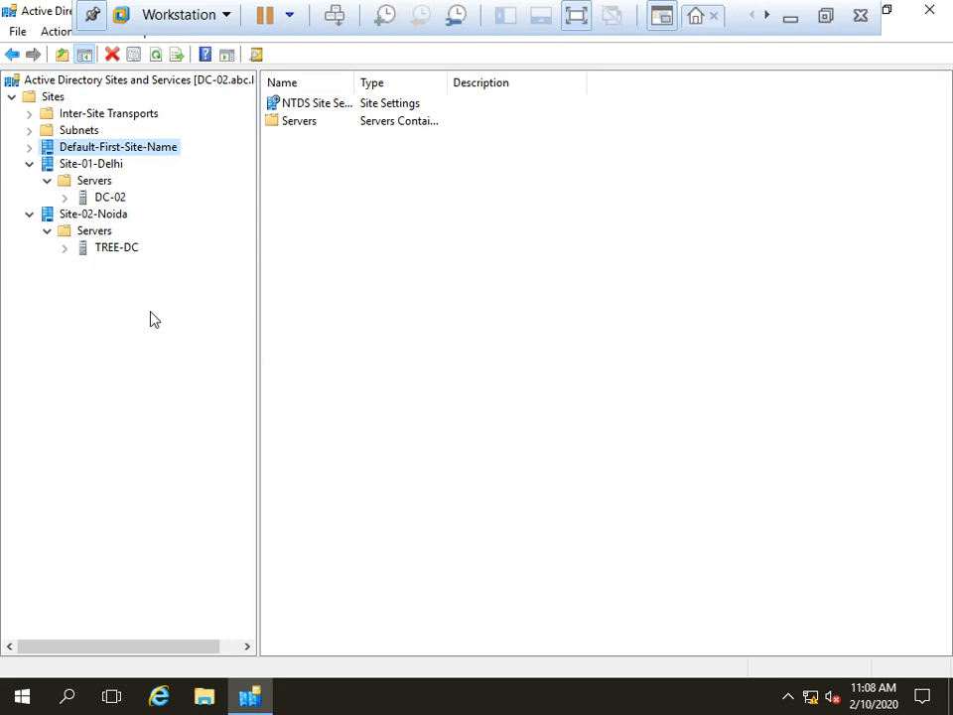
- Switch from the virtual machine to Paint on the host and open a new blank Paint window
left_click(790, 16)
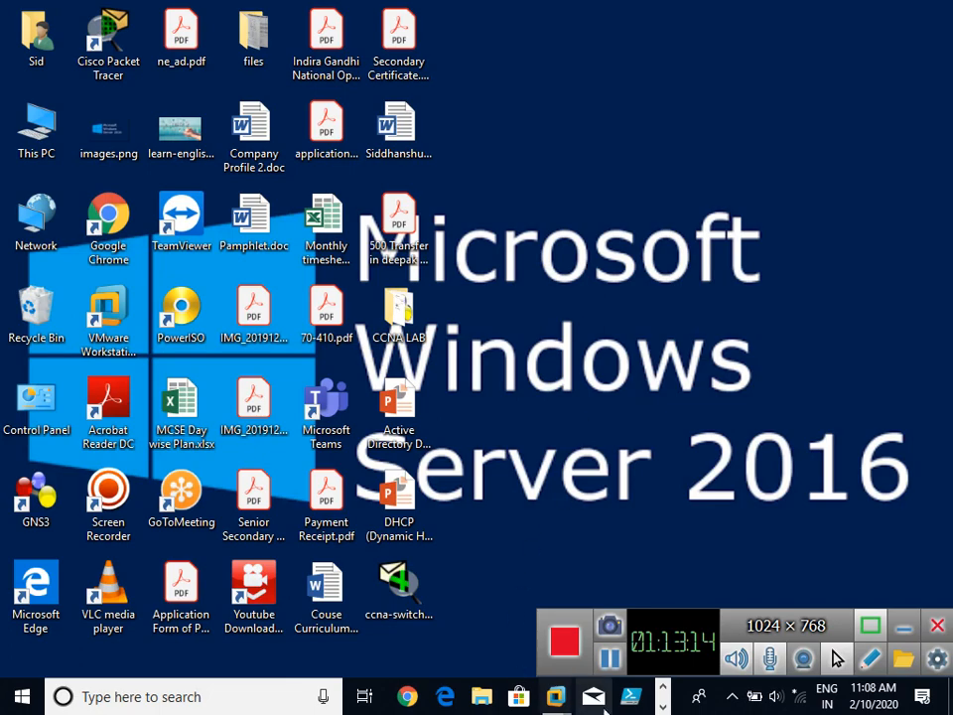
left_click(663, 706)
left_click(628, 698)
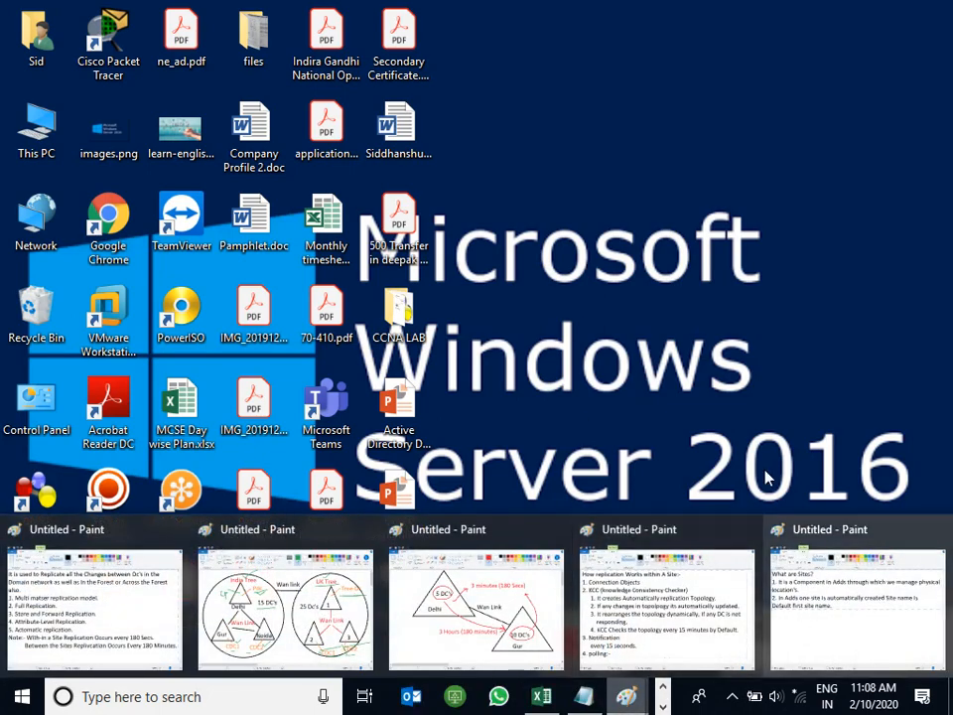
left_click(837, 658)
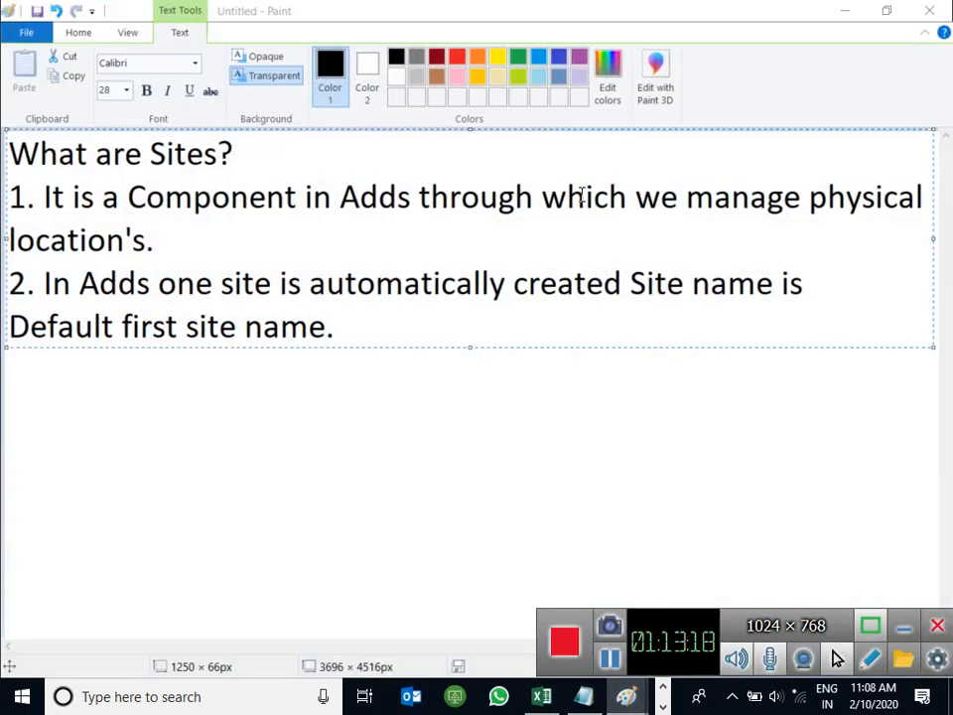
key("super+r")
key("Return")
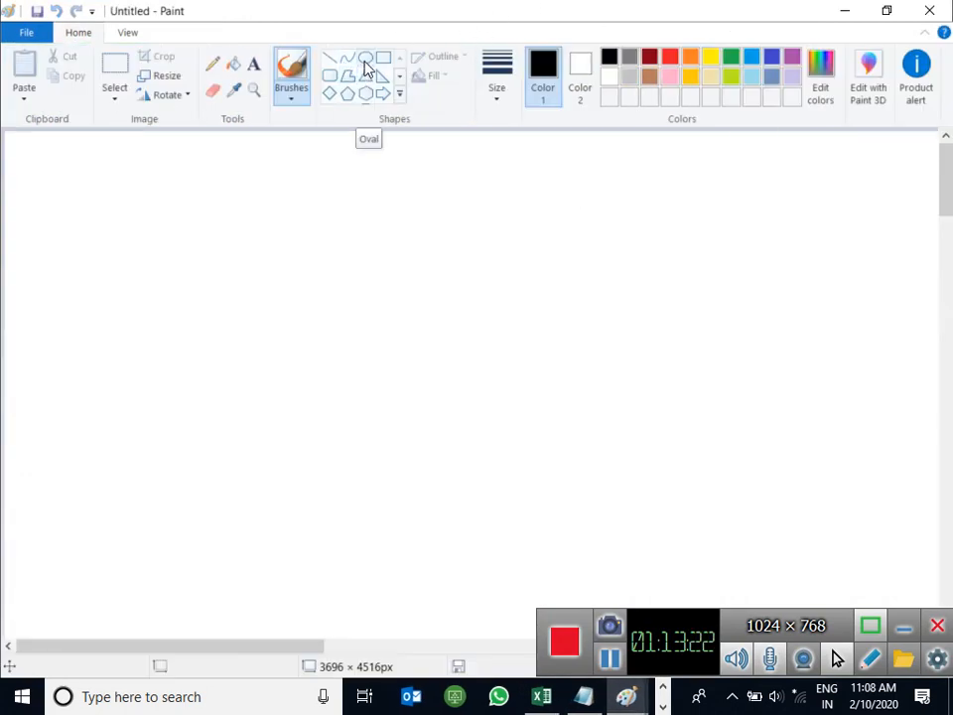
- Draw two black triangles on the blank canvas, one at the upper left and a larger one at the lower right
left_click(367, 77)
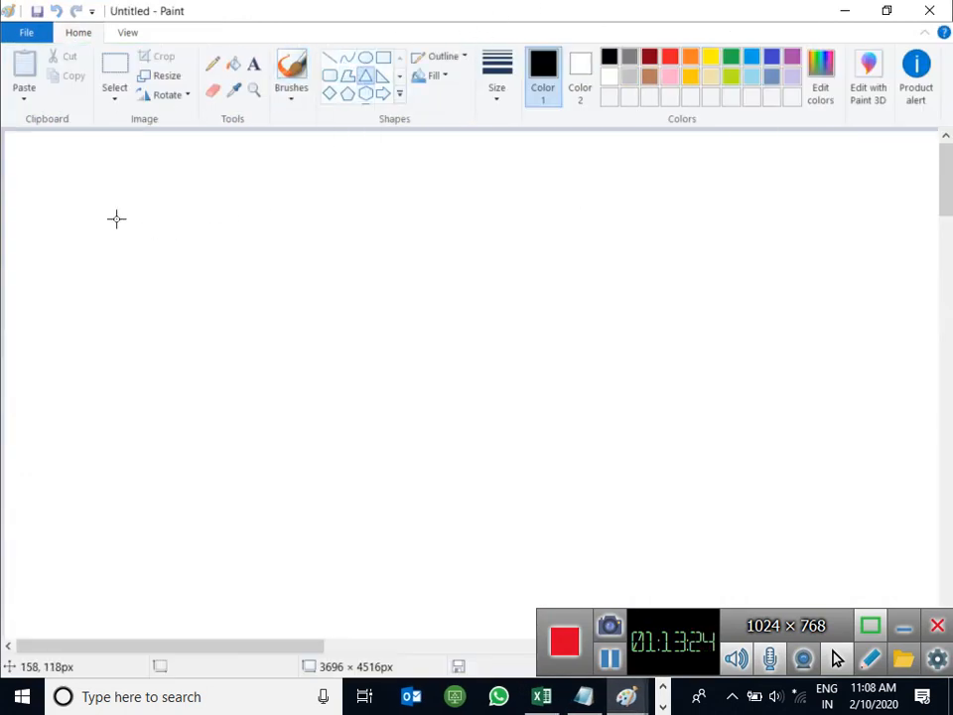
left_click_drag(87, 173, 333, 383)
left_click_drag(253, 318, 234, 292)
left_click_drag(474, 352, 796, 578)
left_click_drag(654, 517, 657, 510)
left_click(389, 185)
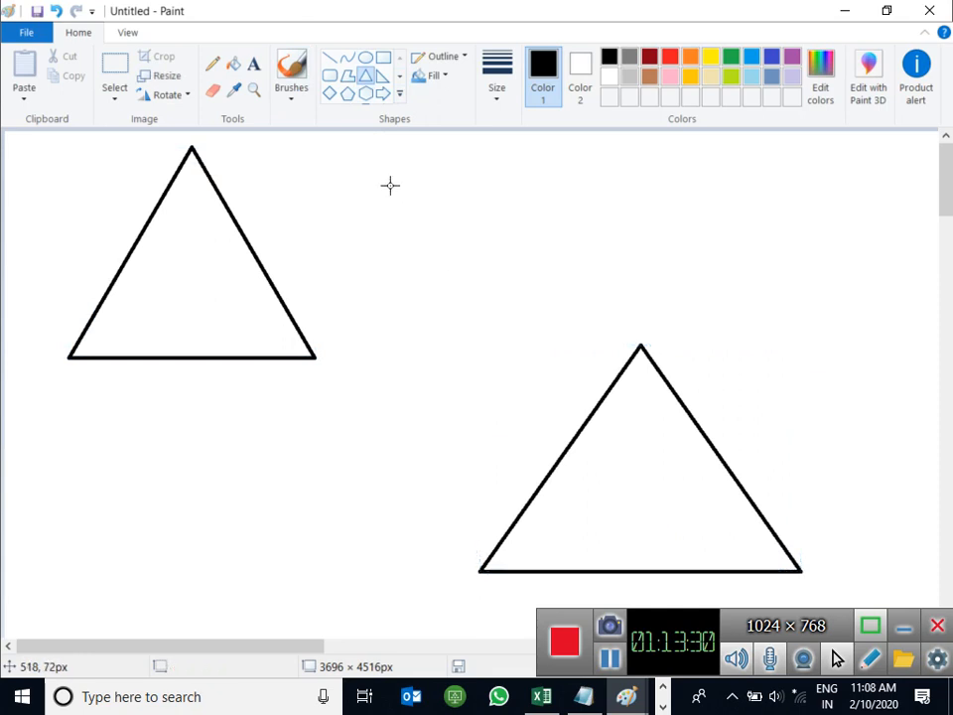
- Add the two-line text "PDC" and "Site-01-Delhi" inside the upper-left triangle
left_click(254, 67)
left_click(153, 244)
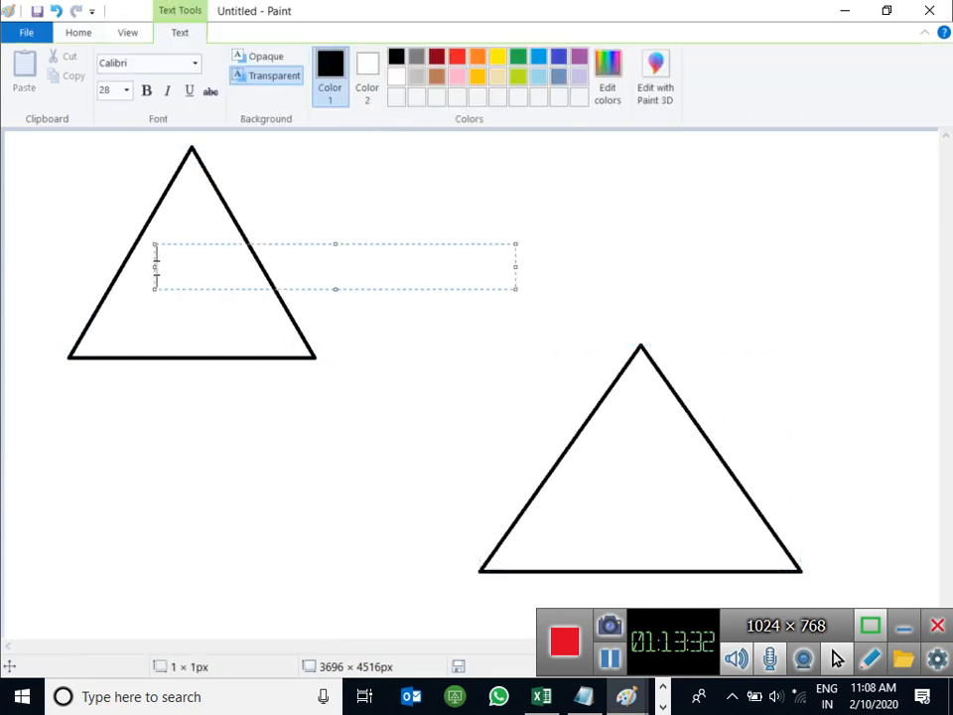
type("PDC")
key("Return")
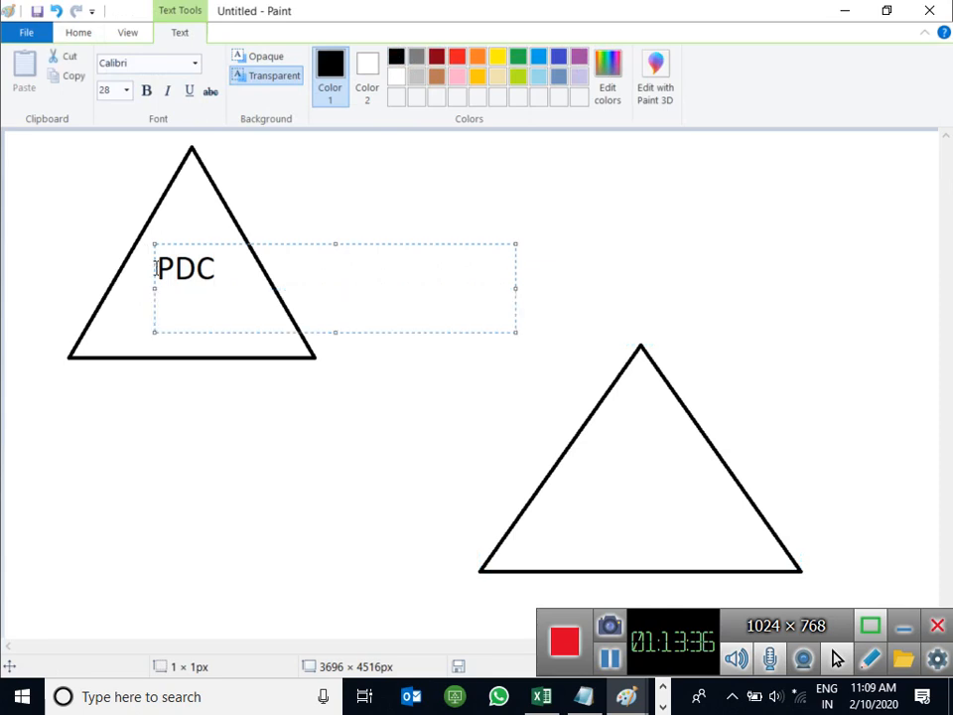
type("SIte")
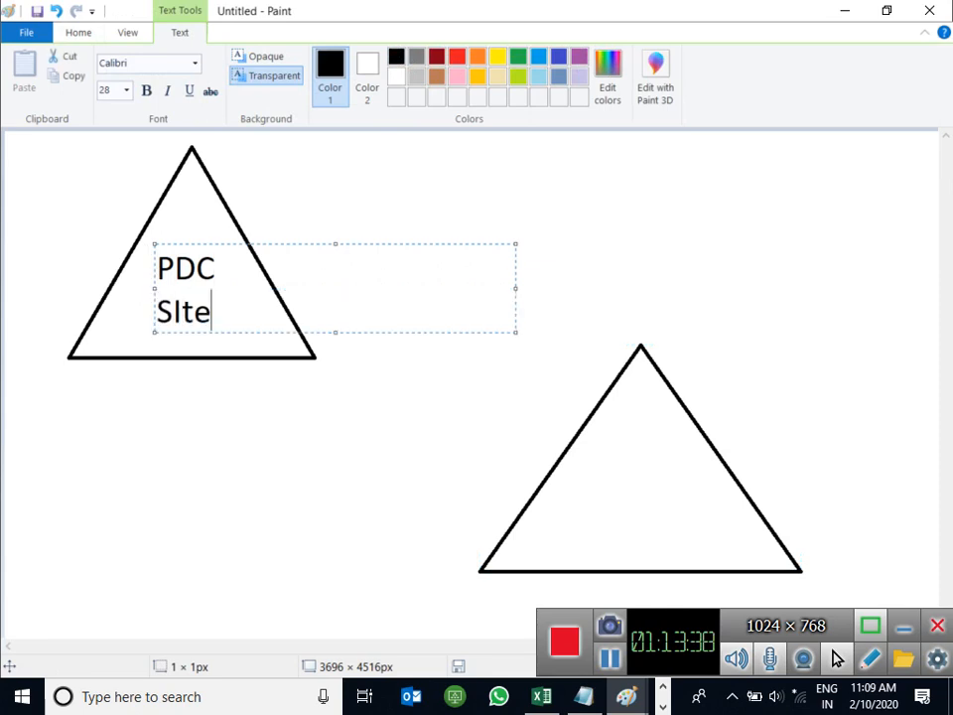
key("BackSpace")
key("BackSpace")
key("BackSpace")
type("ite")
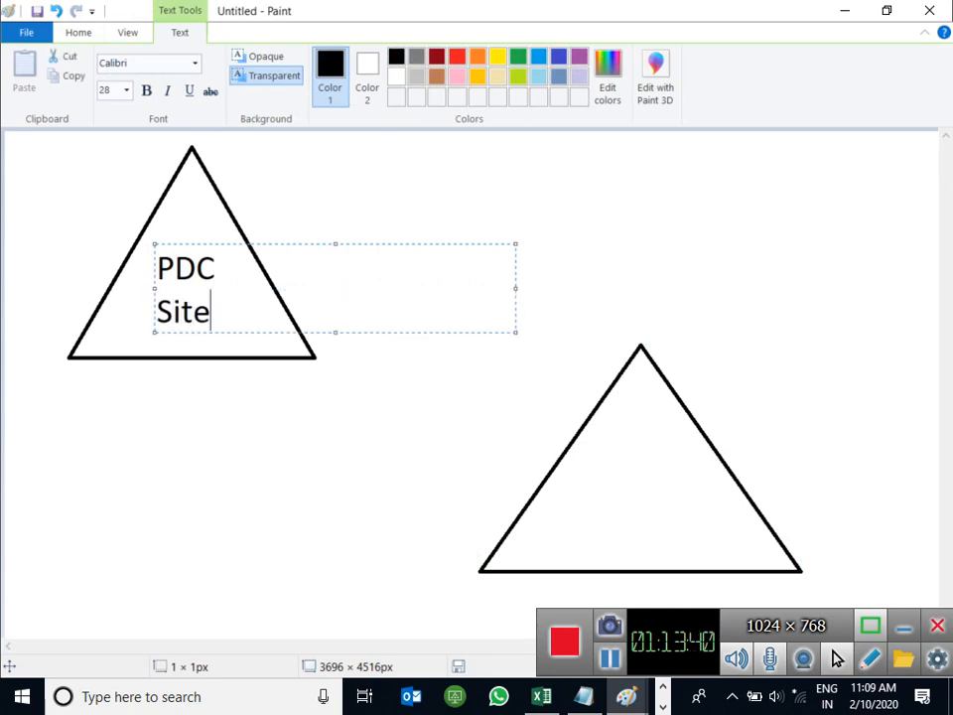
type("-01-Delhi")
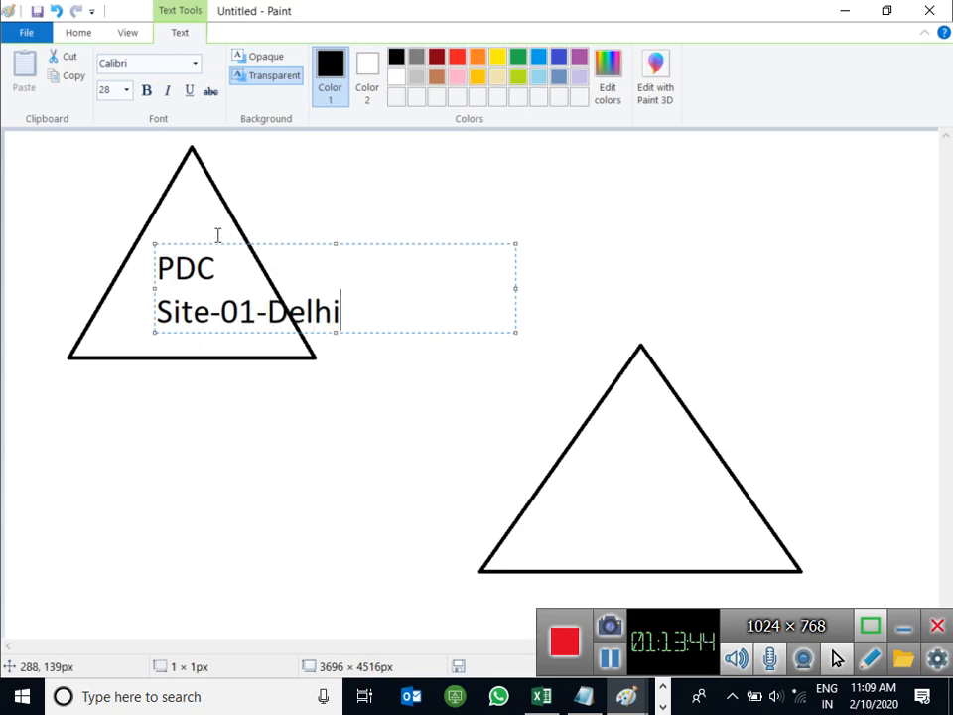
mouse_move(217, 241)
left_mouse_down()
mouse_move(190, 242)
mouse_move(168, 268)
mouse_move(206, 237)
left_mouse_up()
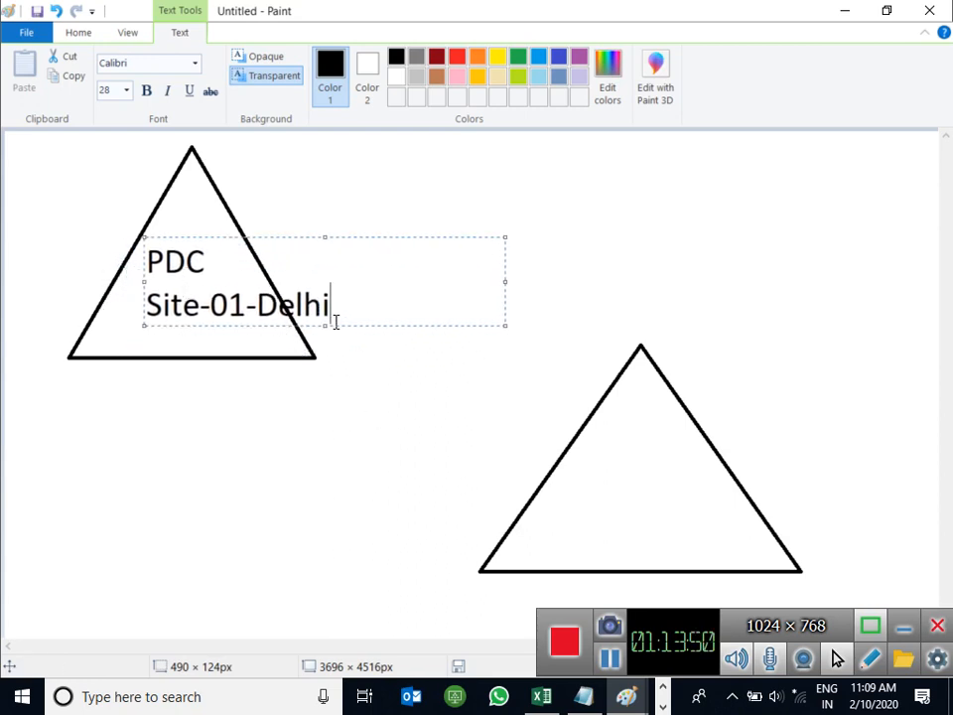
- Color the "Site-01-Delhi" line of the first triangle's label red
left_click_drag(330, 306, 145, 308)
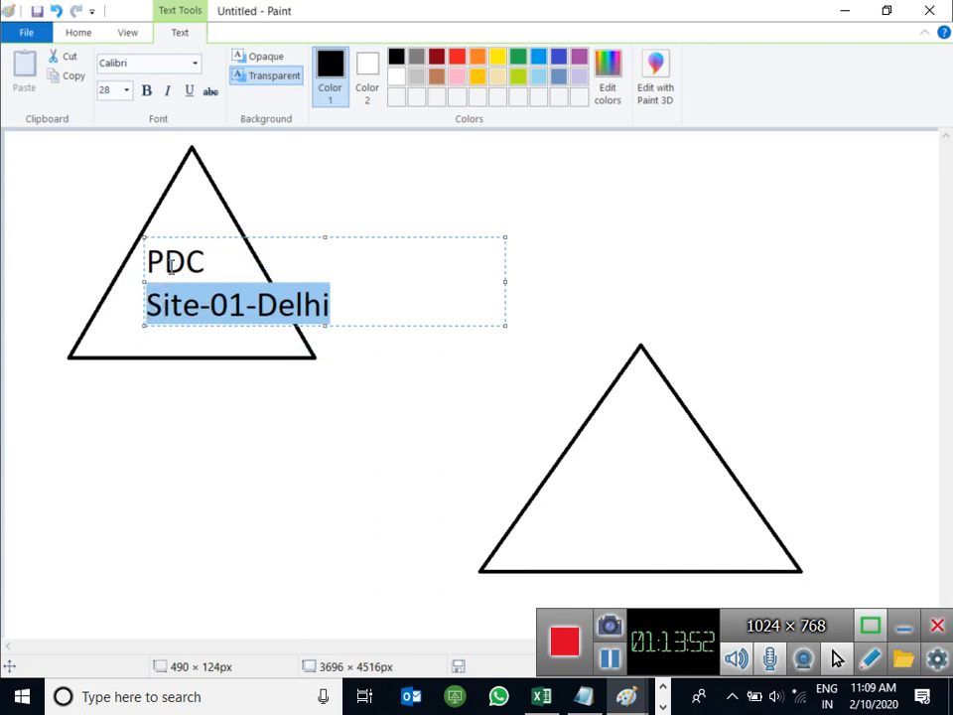
left_click(457, 56)
left_click(421, 425)
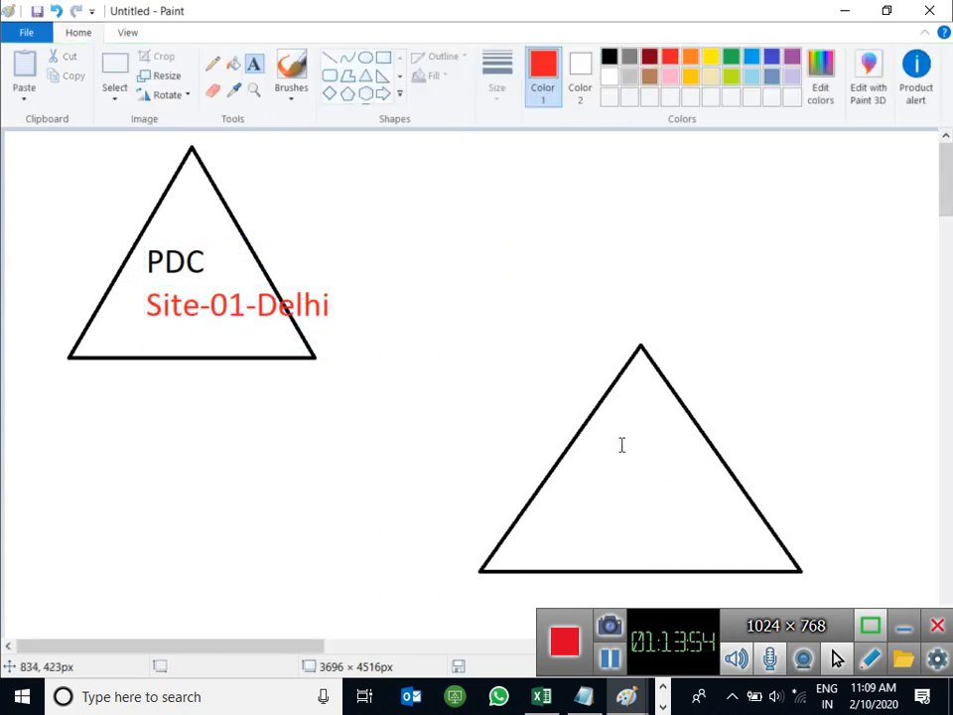
- Add the two-line black text "Tree-Dc" and "Site-02-Noida" inside the lower-right triangle
left_click(586, 442)
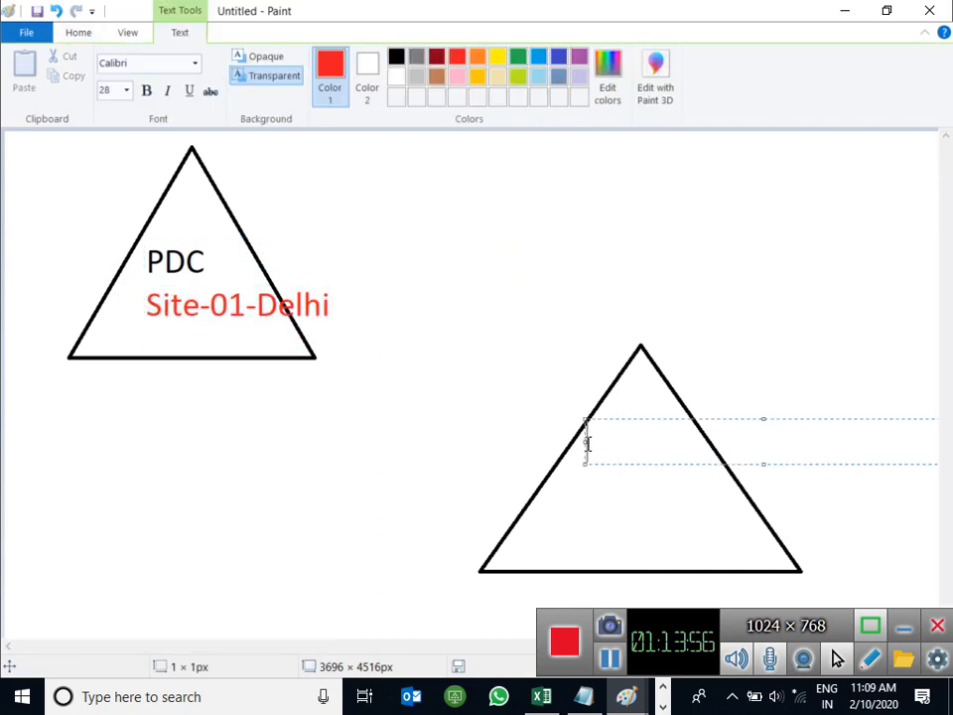
type("Tree-")
key("BackSpace")
key("BackSpace")
key("BackSpace")
key("BackSpace")
key("BackSpace")
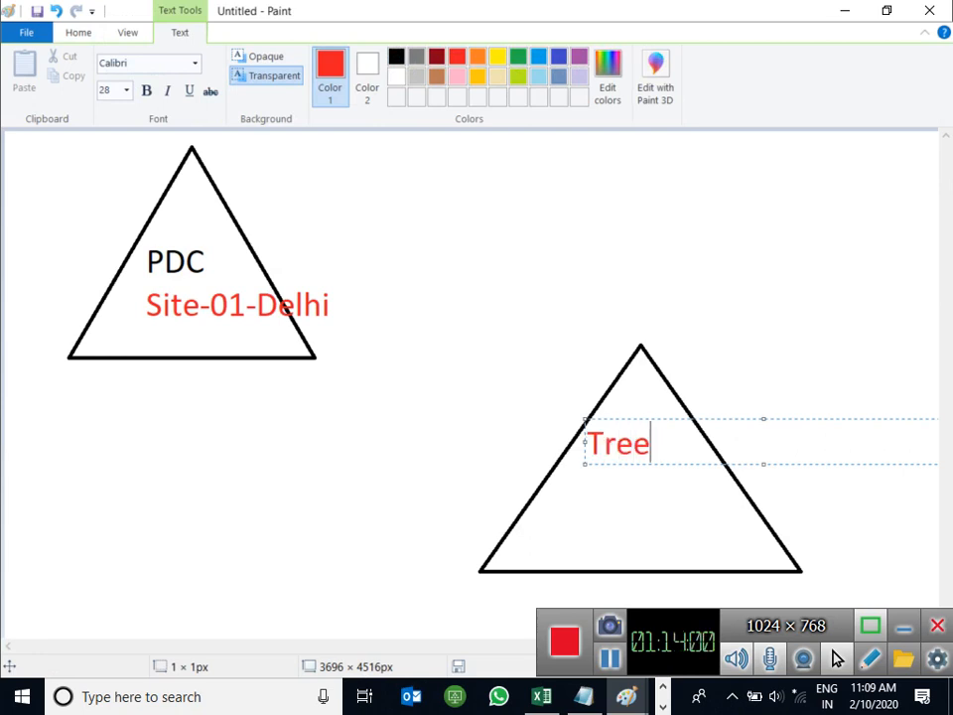
left_click(396, 56)
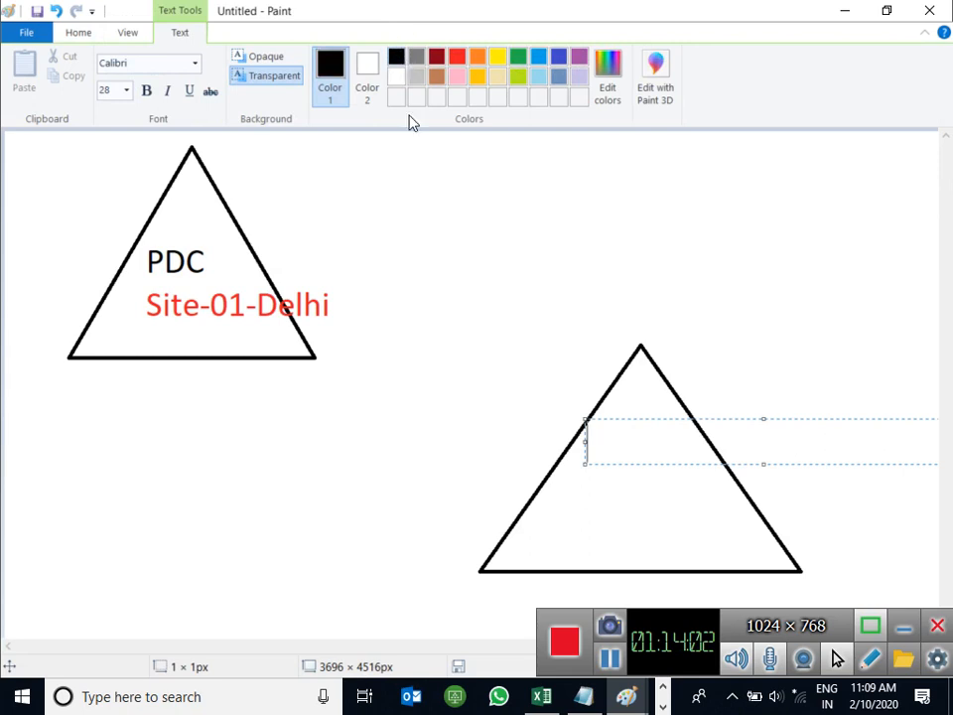
type("Tree-Dc")
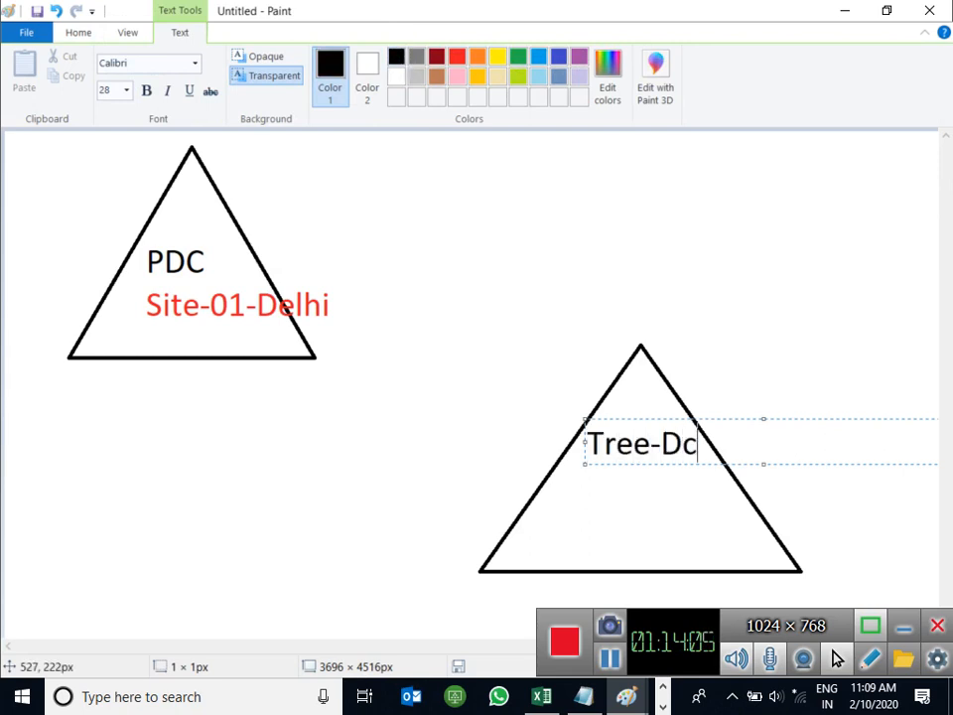
key("Return")
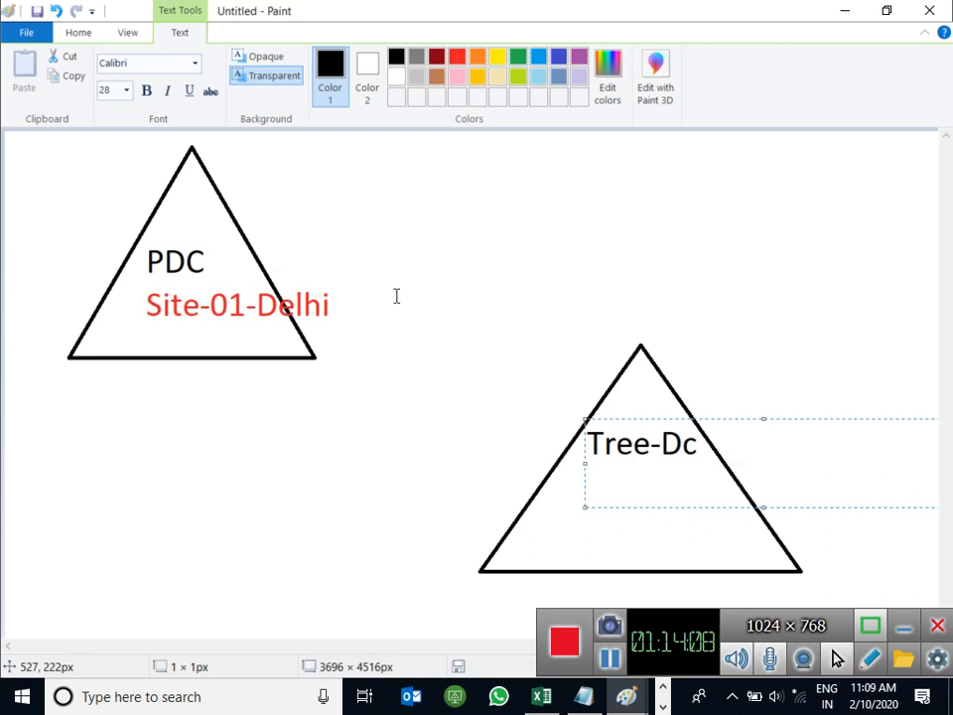
type("Site")
type("-02")
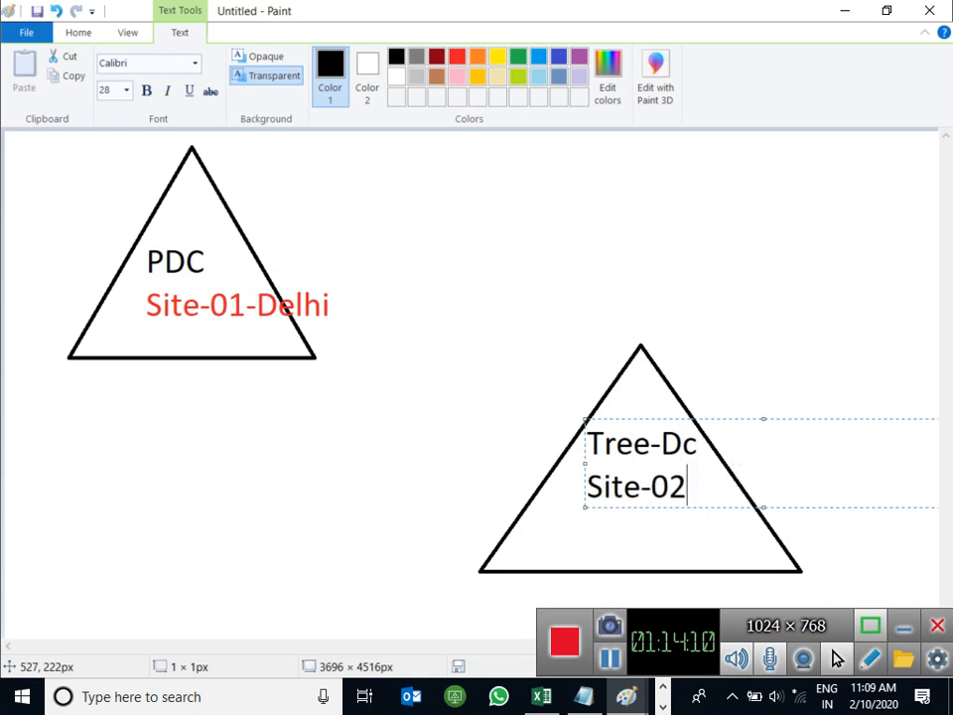
type("-Noida")
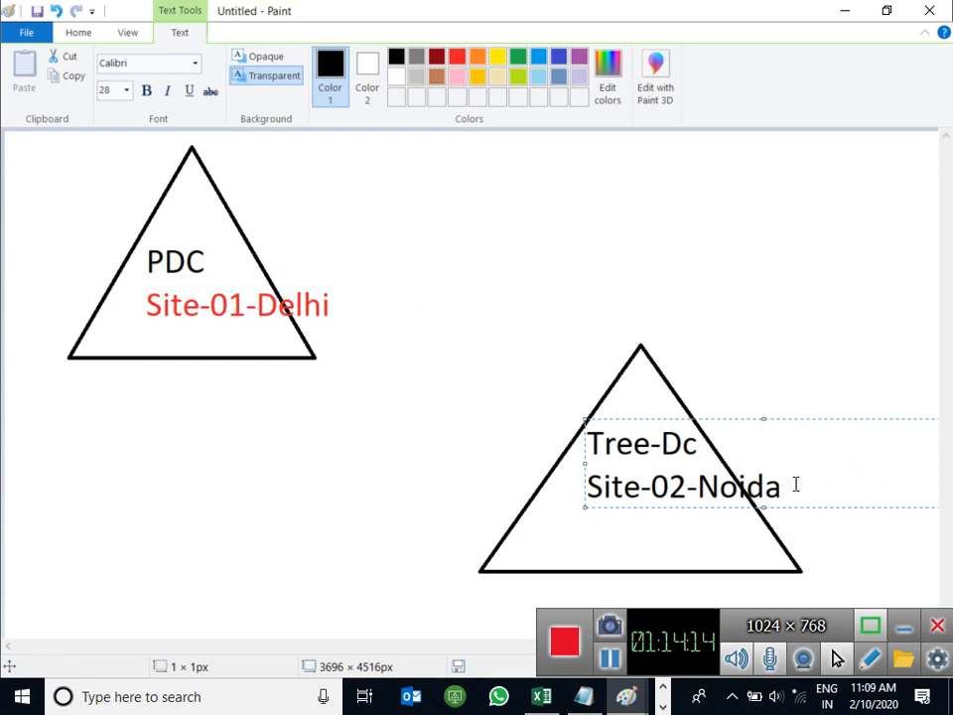
- Color the "Site-02-Noida" line of the second triangle's label red
mouse_move(785, 487)
left_mouse_down()
mouse_move(598, 487)
mouse_move(790, 486)
left_mouse_up()
left_click(598, 487)
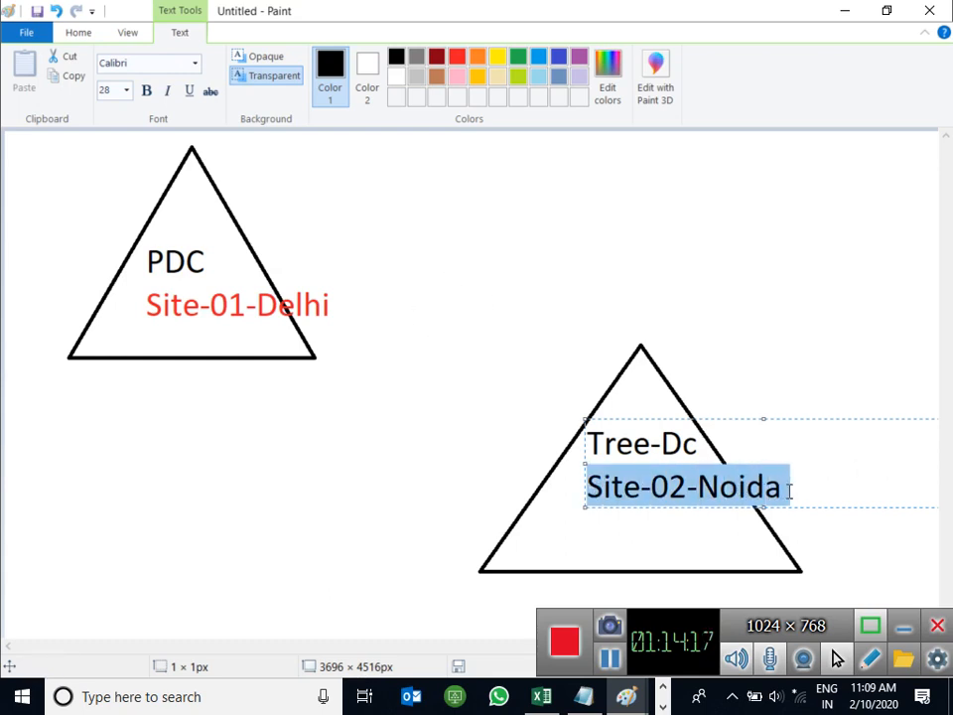
left_click(457, 55)
left_click(825, 302)
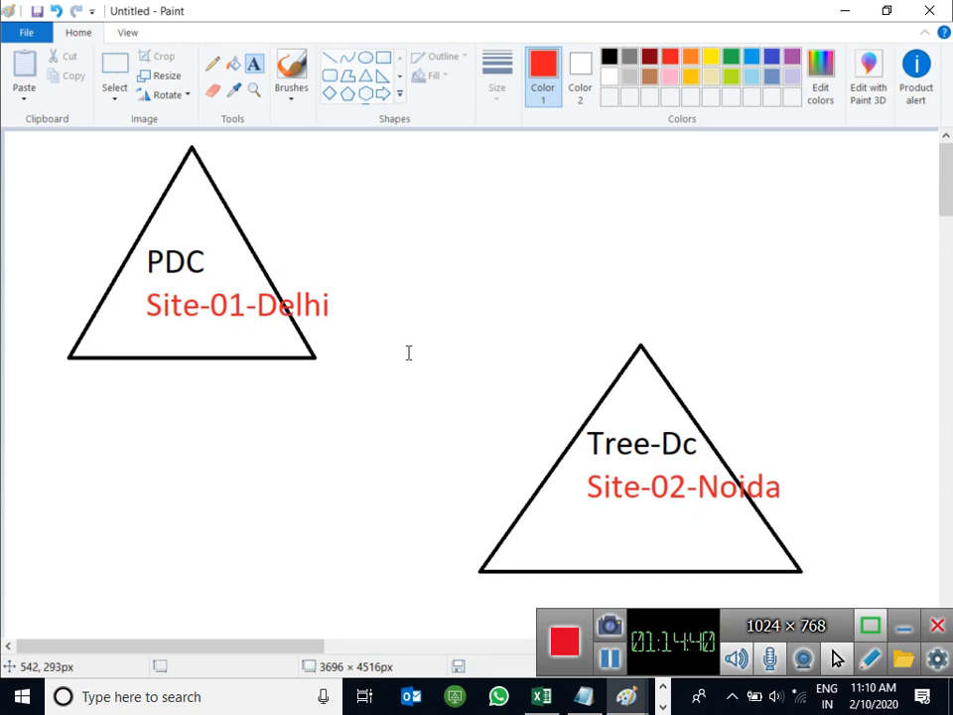
- Draw a straight green line connecting the right side of the PDC triangle to the left side of the Tree-Dc triangle
left_click(327, 60)
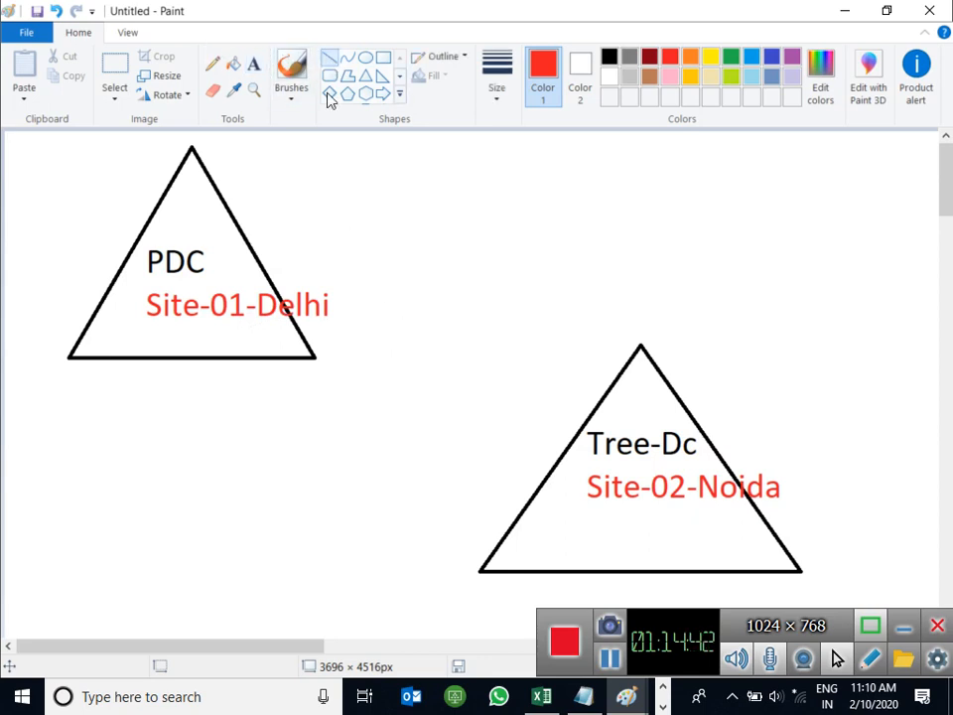
mouse_move(254, 246)
left_mouse_down()
mouse_move(615, 424)
mouse_move(605, 397)
left_mouse_up()
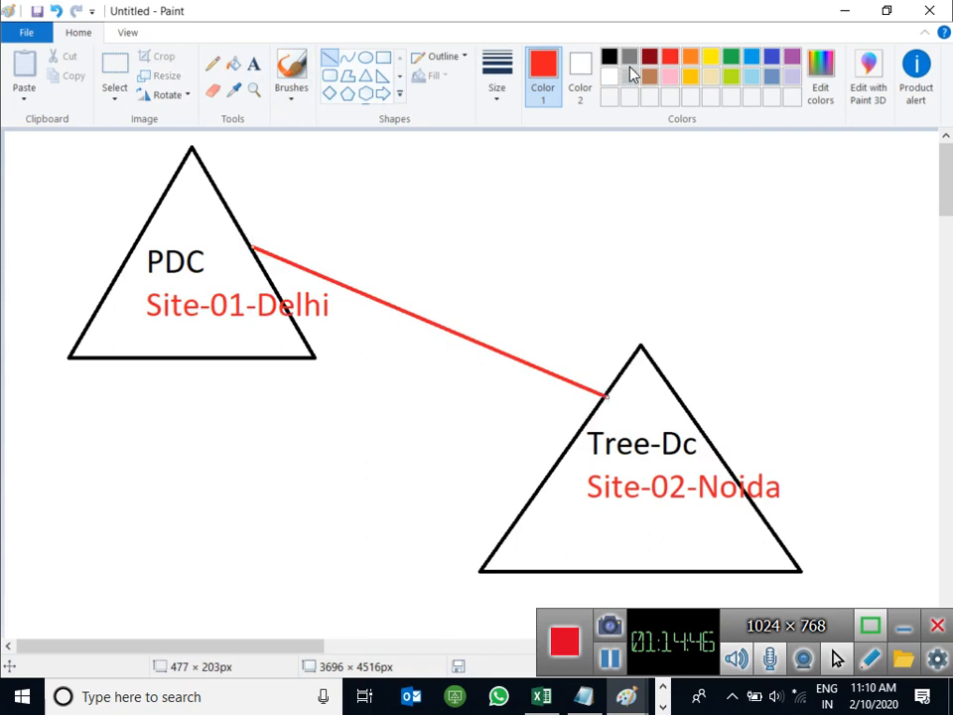
left_click(731, 57)
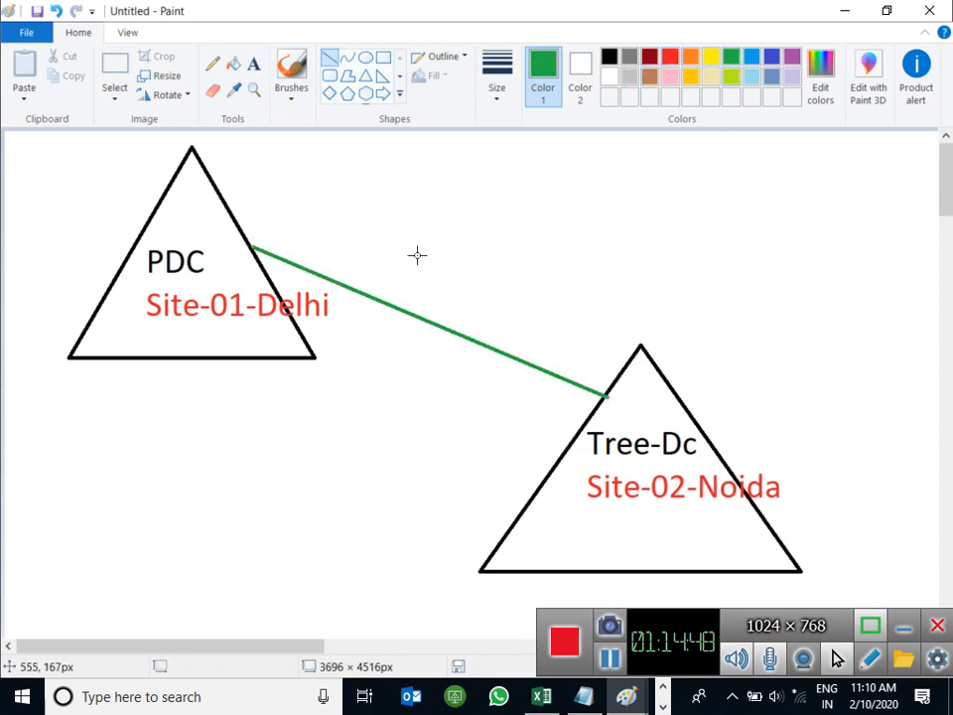
- Label the connecting line with the green text "Wan Link" just above it
left_click(254, 64)
left_click(350, 241)
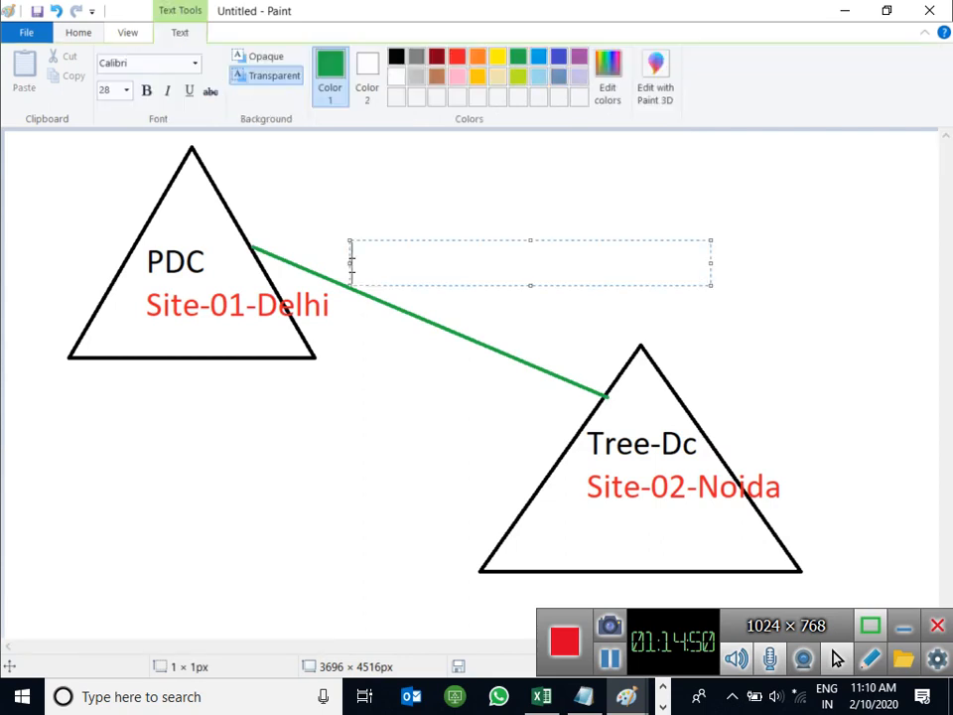
type("Wan ")
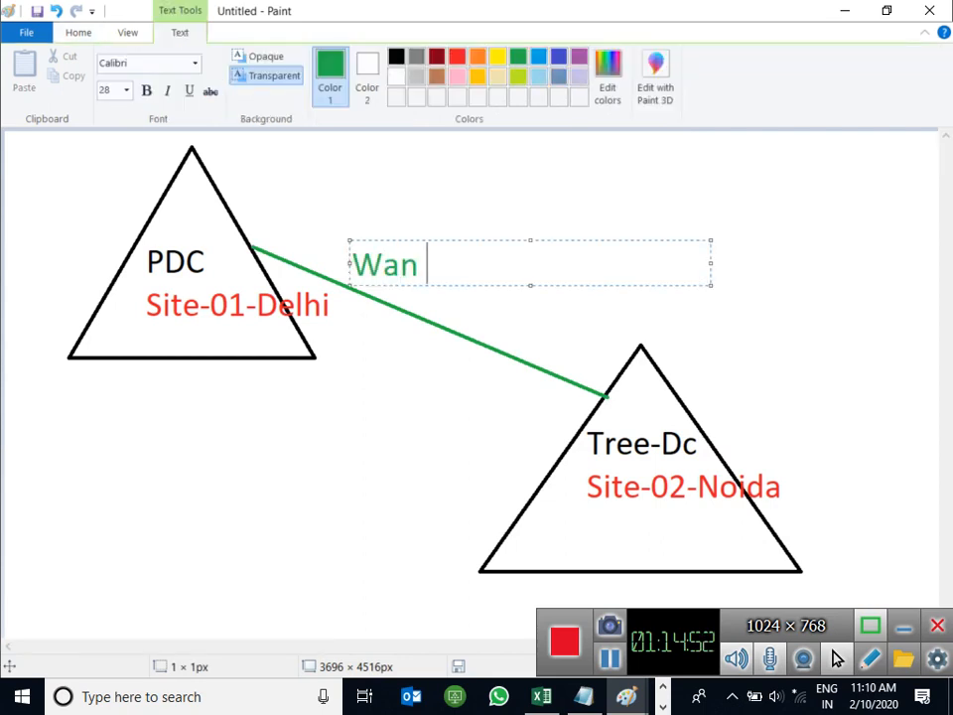
type("Li nk")
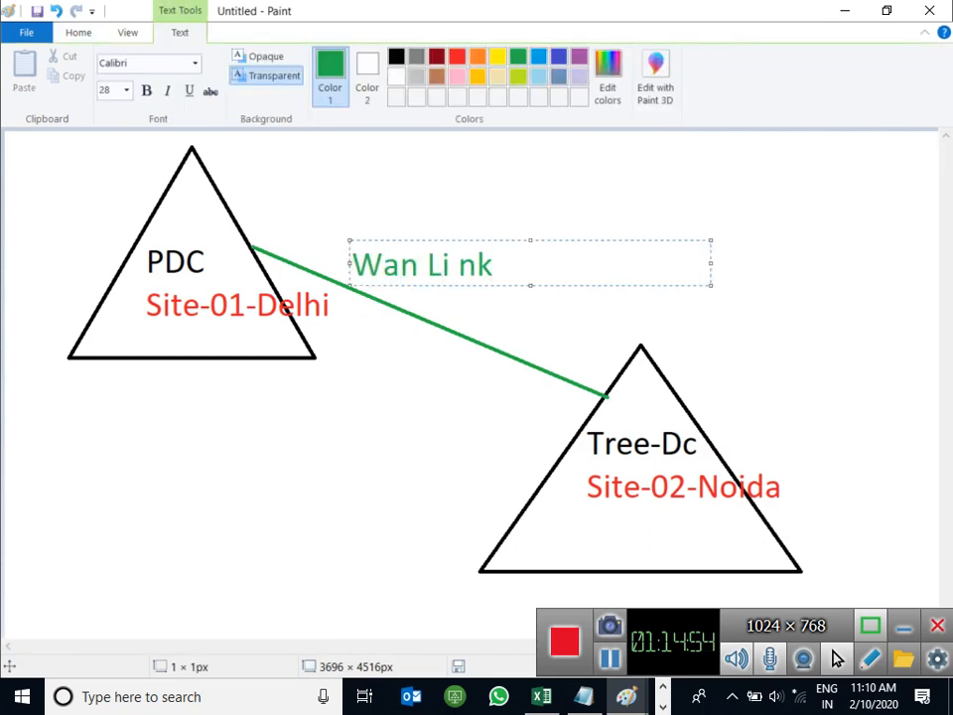
key("BackSpace")
key("BackSpace")
key("BackSpace")
type("nk")
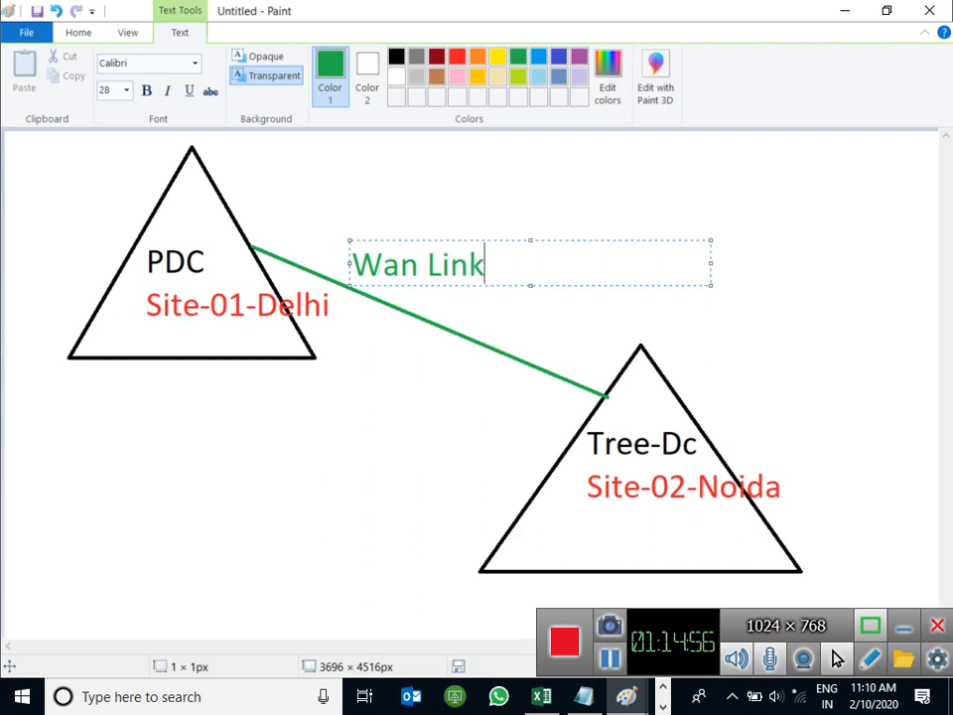
left_click(492, 199)
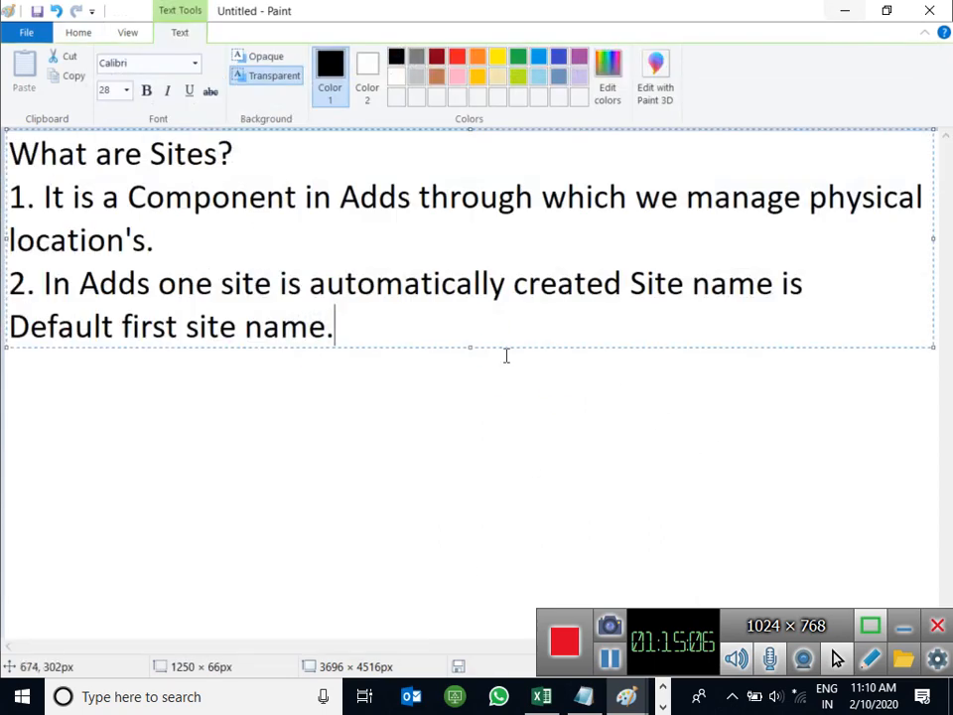
- Check the sites and their servers in the virtual machine's Active Directory Sites and Services console, and minimize its windows
left_click(664, 706)
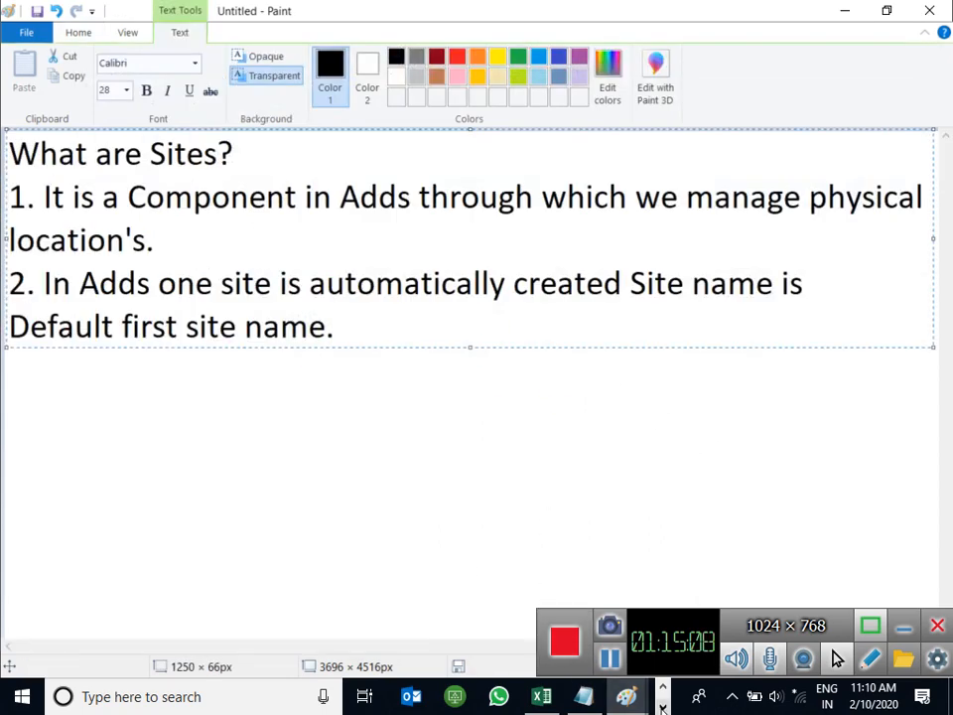
left_click(567, 693)
left_click(635, 576)
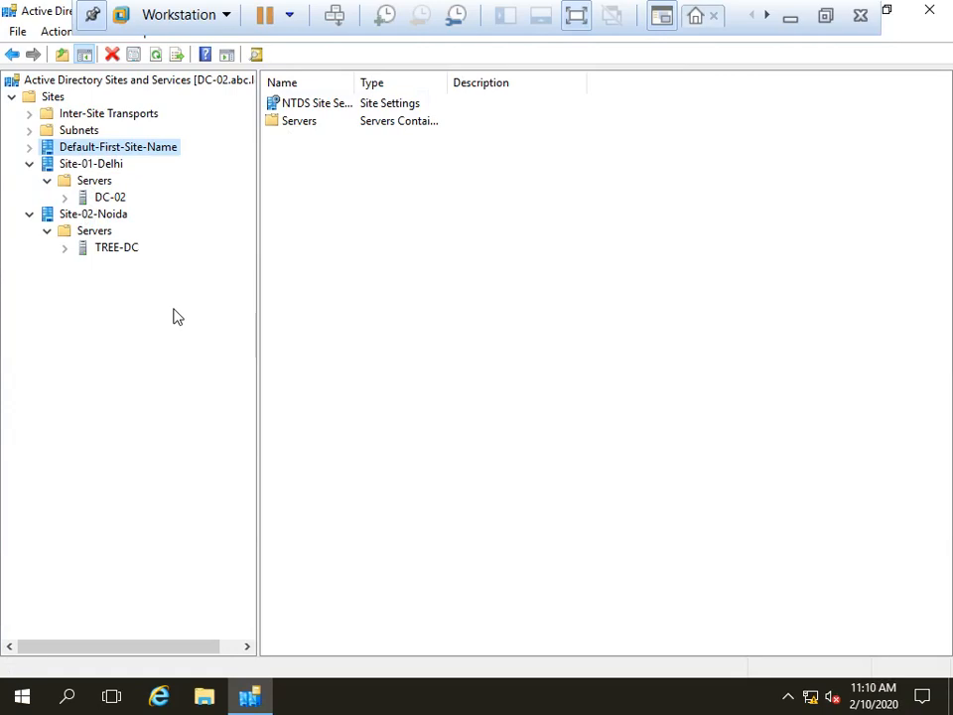
left_click(791, 20)
left_click(845, 11)
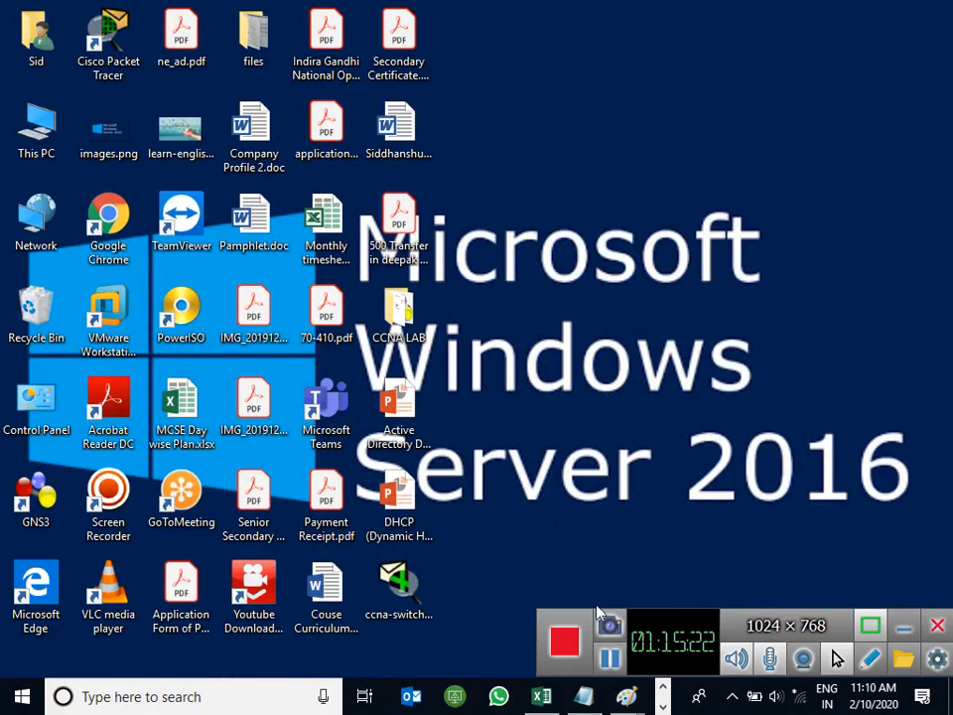
- Return to the Paint notes and add the heading "Site links." below the second point, separated by a blank line
mouse_move(626, 696)
left_click(755, 606)
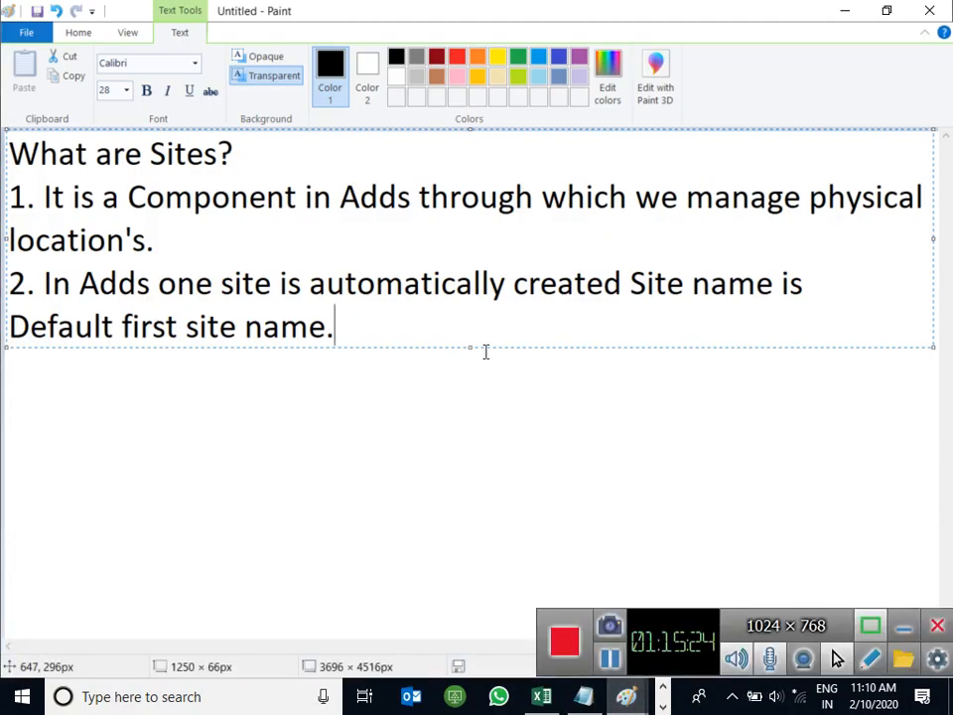
key("Return")
key("Return")
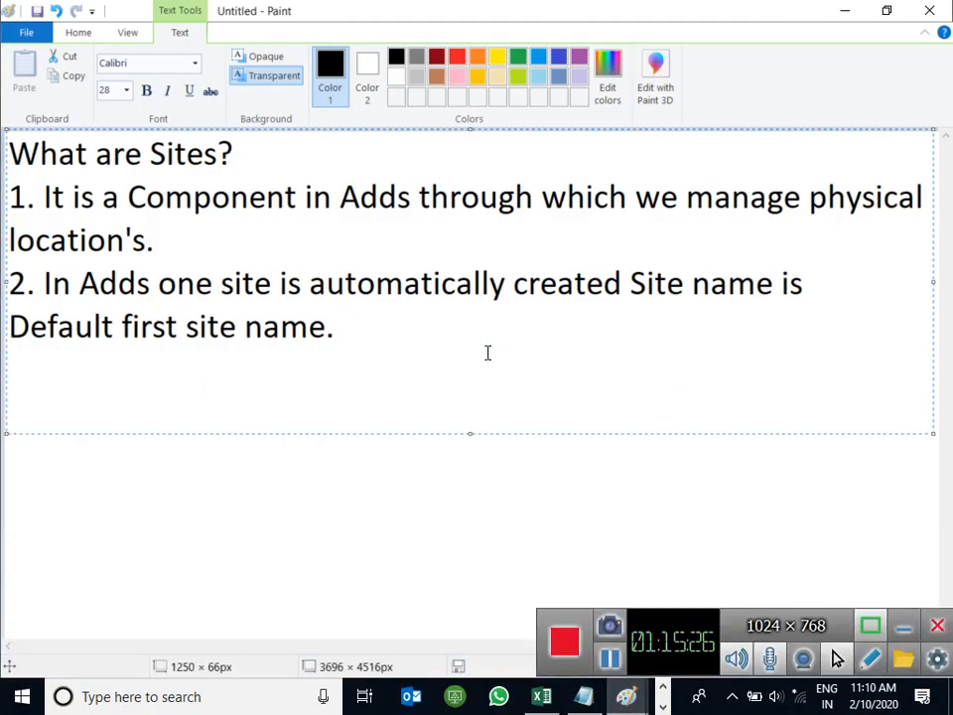
type("Site ")
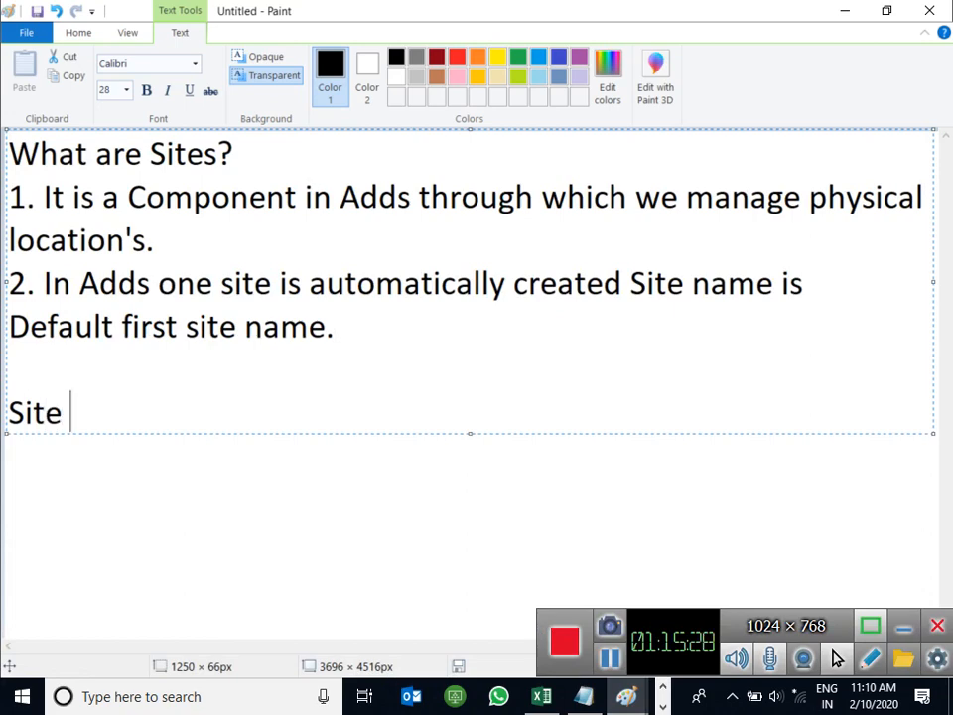
type("links.")
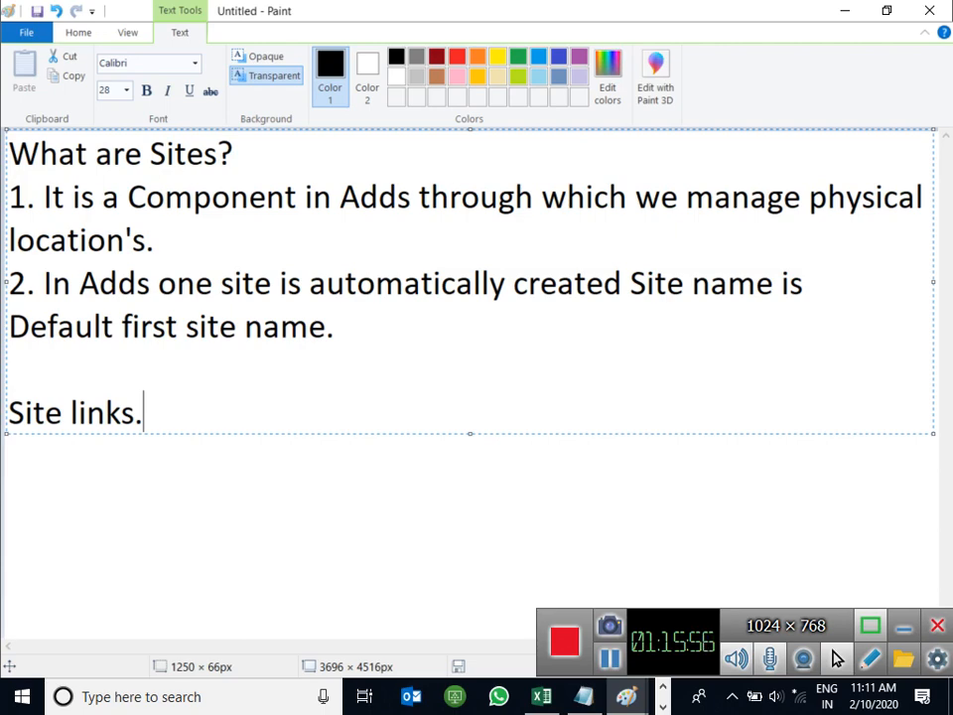
- Add the point "1. It is used to Connect 2 or more than 2 sites." under the Site links heading
key("Return")
type("1.")
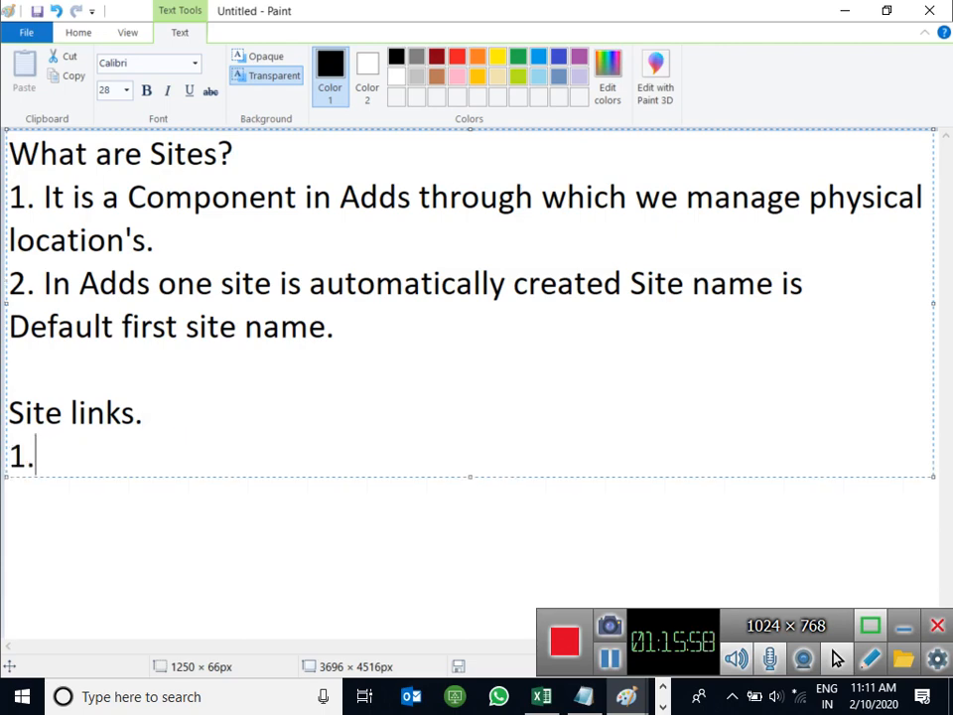
type(" It is use")
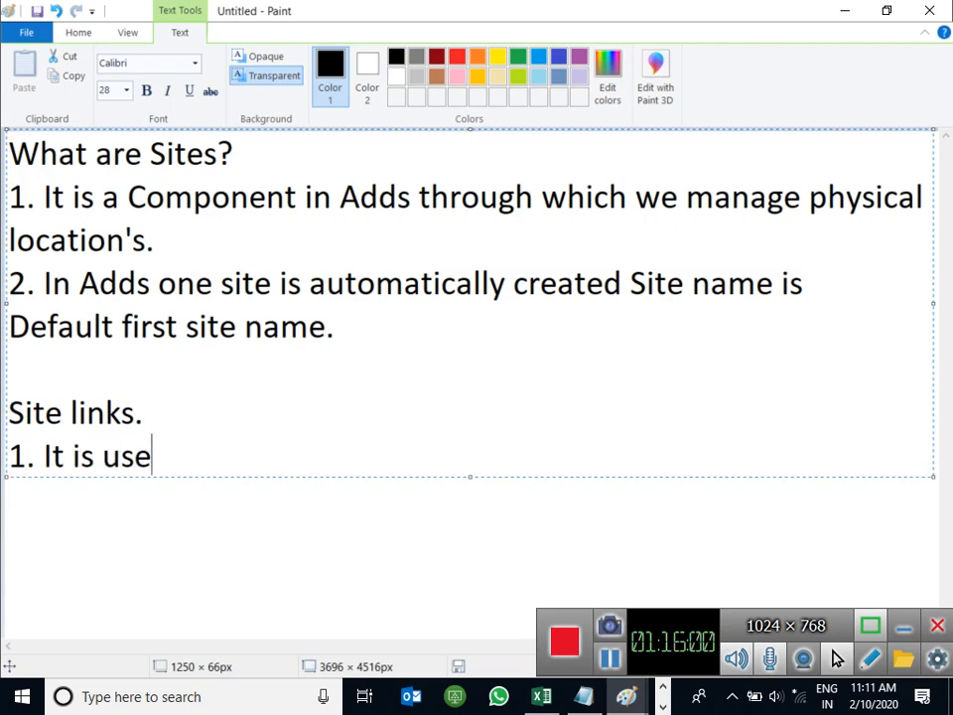
type("d to Connect ")
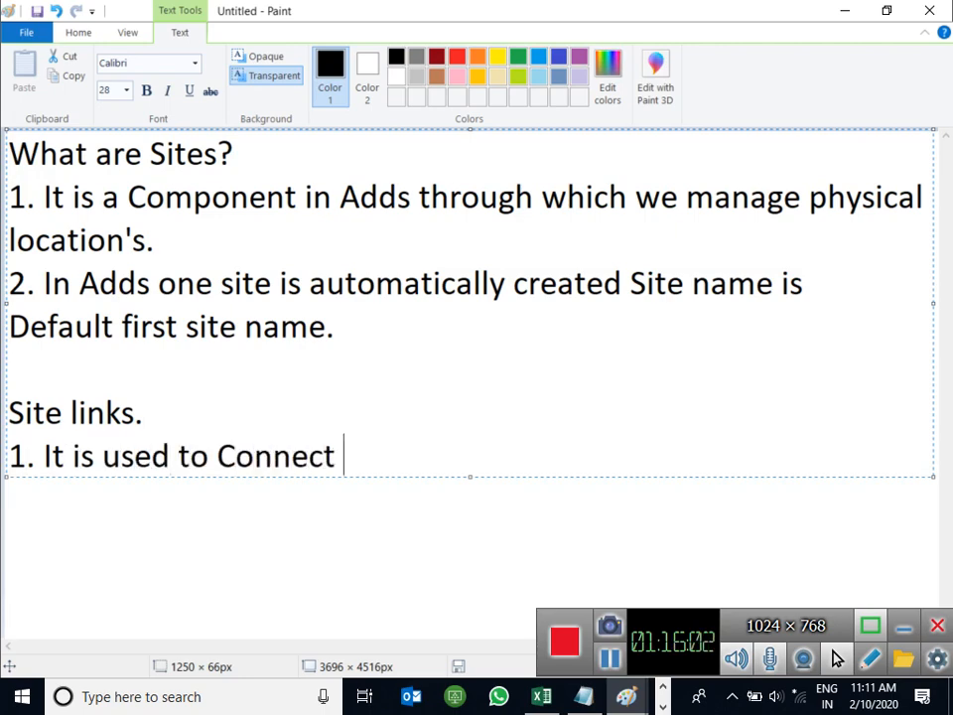
type("2 or mo")
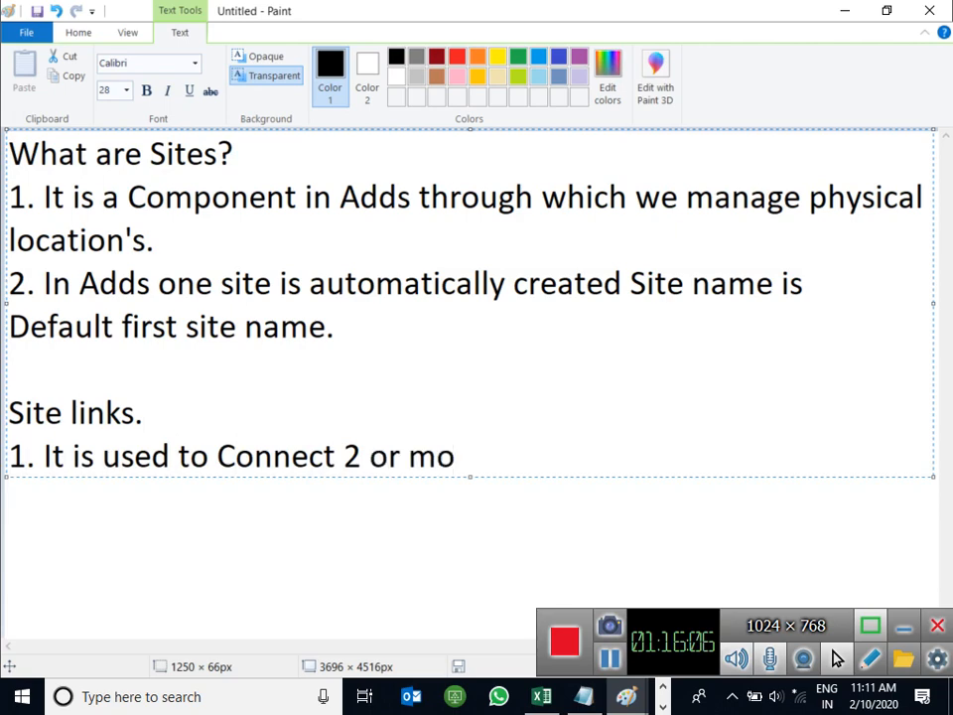
type("re than 3")
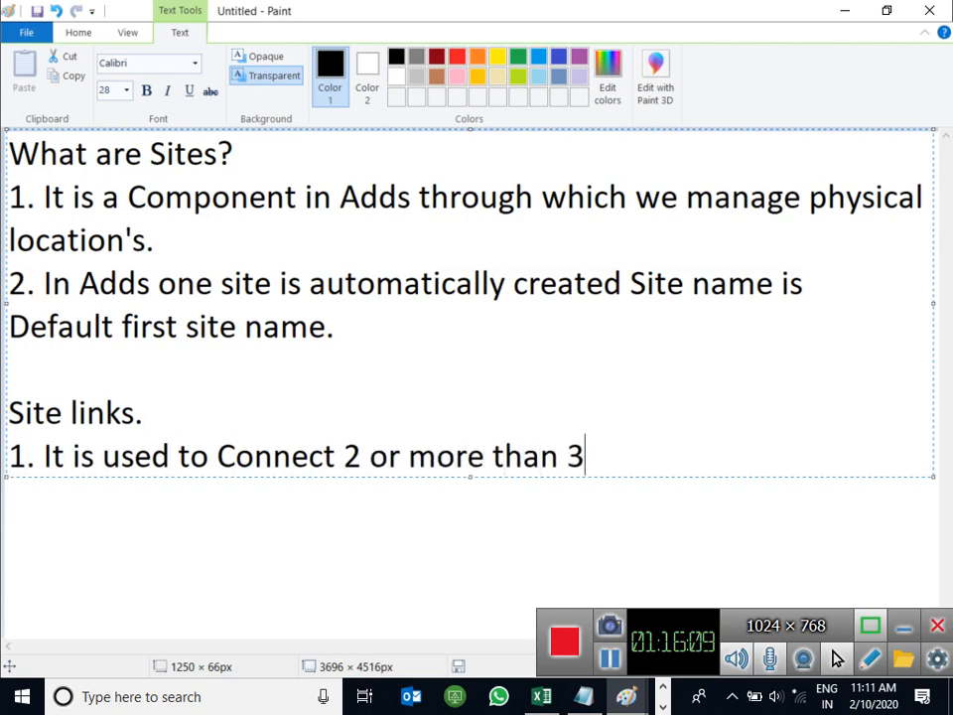
key("BackSpace")
type("2 si")
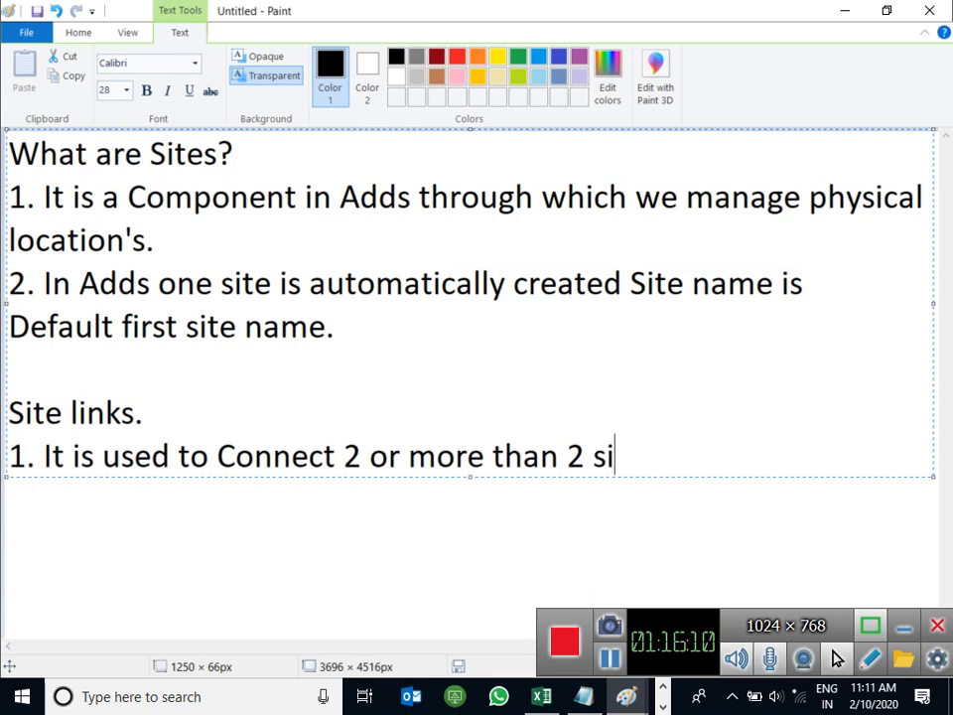
type("tes.")
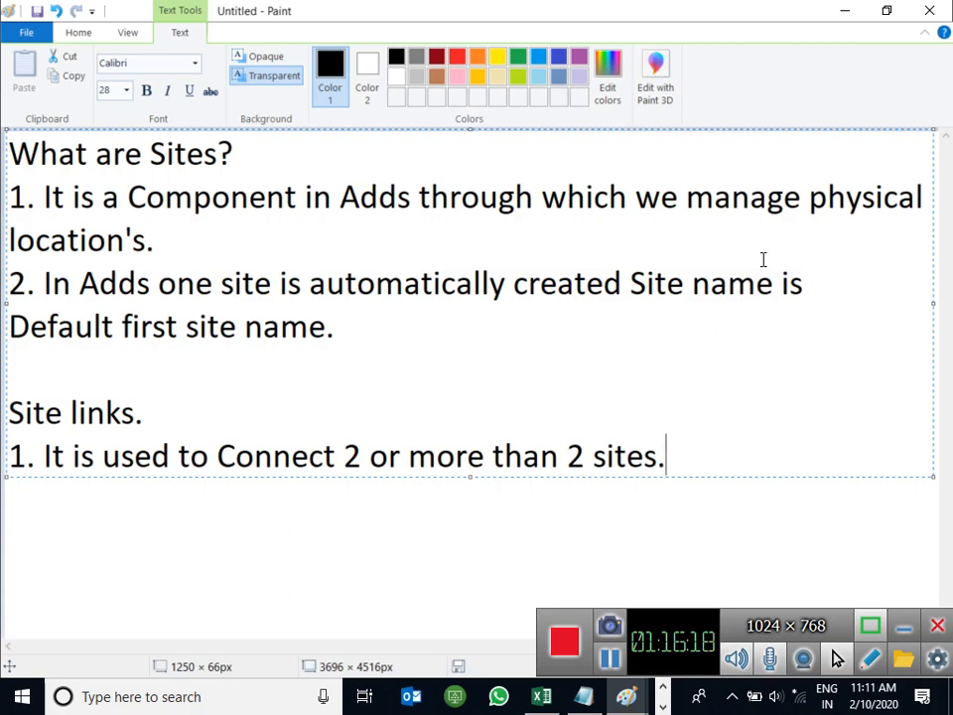
- Minimize the Paint notes and switch to the Active Directory Sites and Services console in the virtual machine
left_click(851, 11)
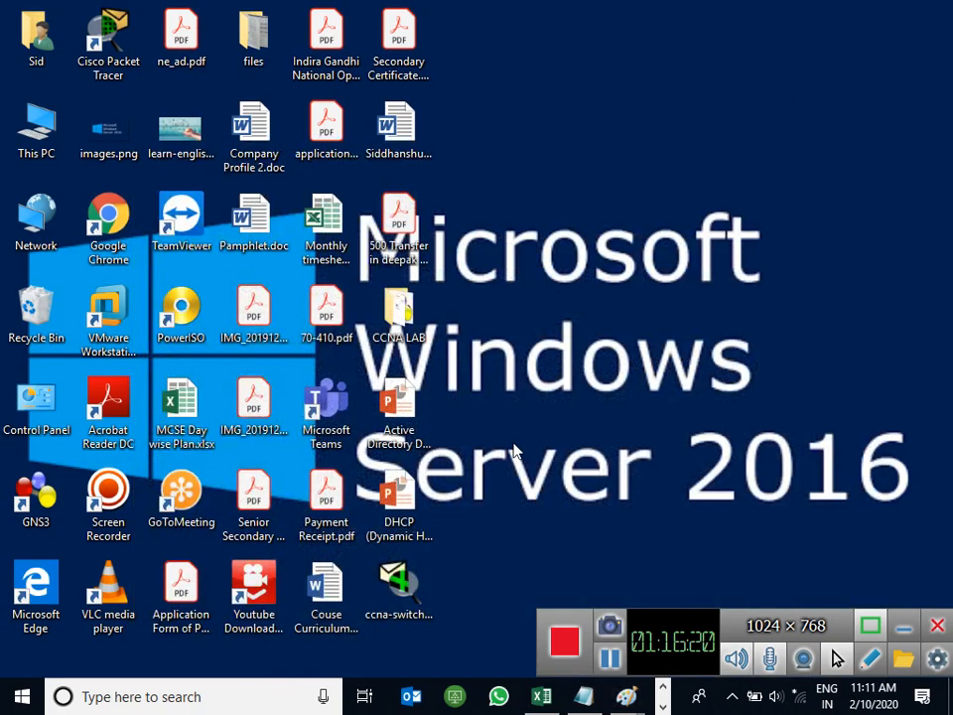
right_click(611, 136)
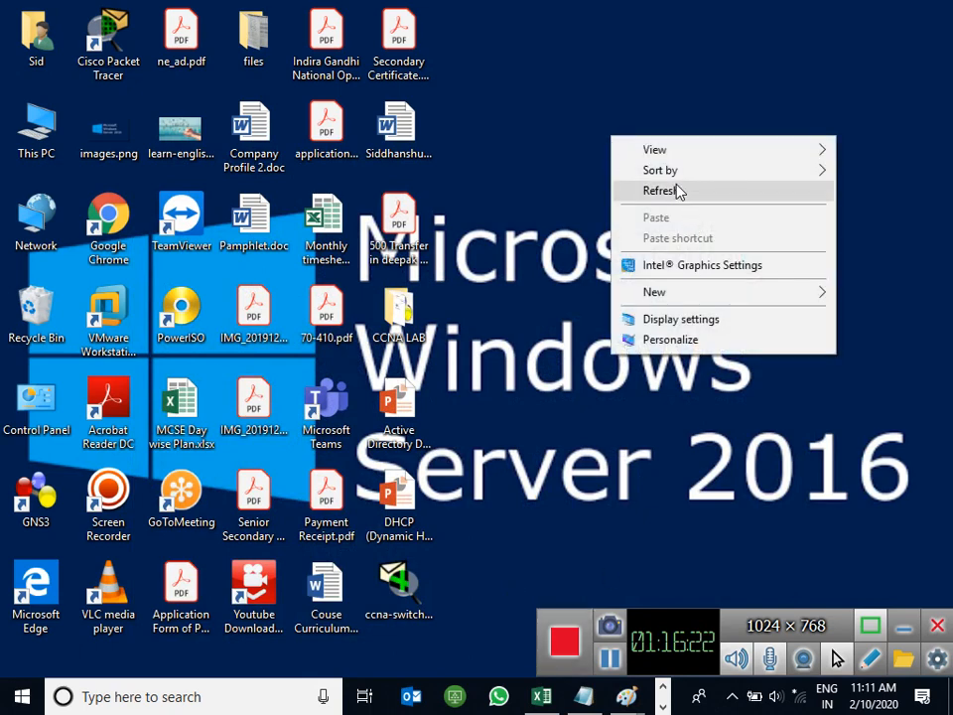
left_click(678, 191)
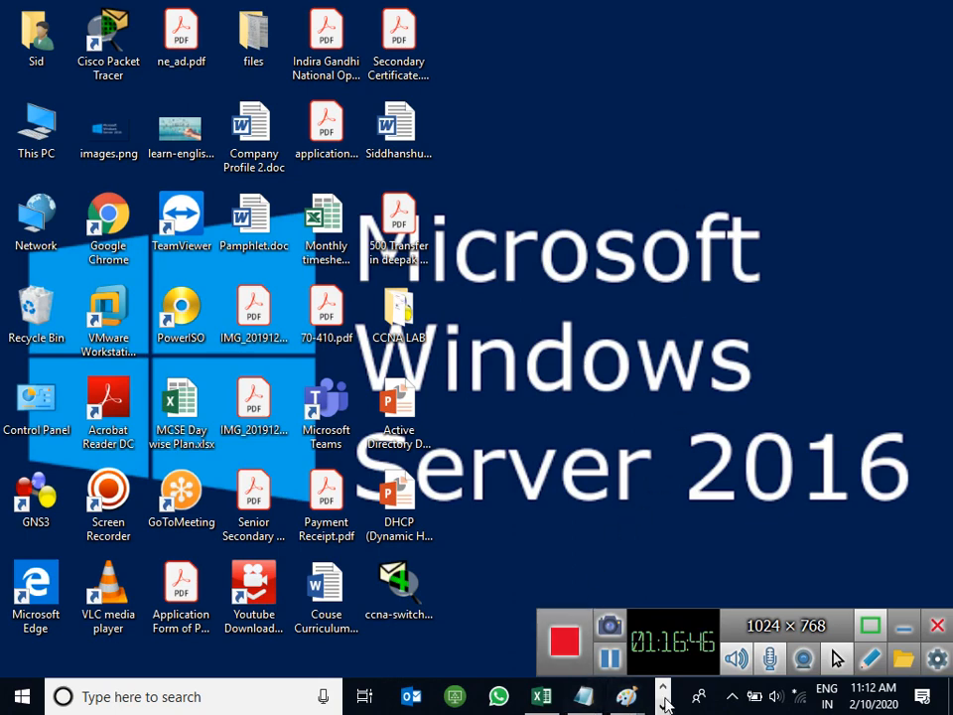
mouse_move(556, 695)
left_click(602, 622)
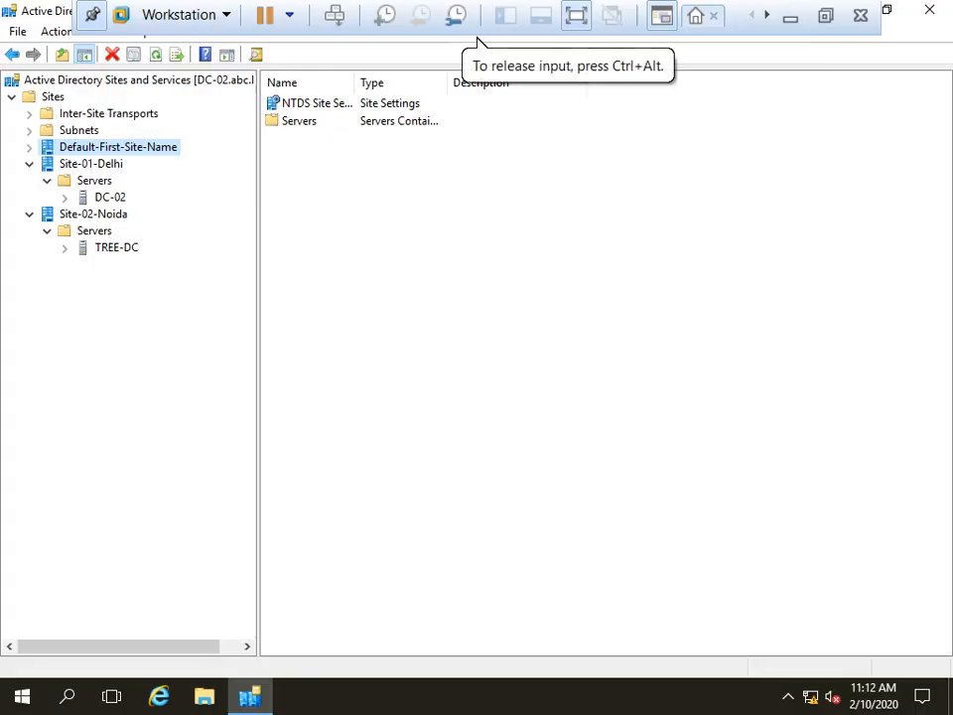
- Expand Inter-Site Transports and examine the contents of the IP and SMTP folders, widening the Name column to fit the site link names
left_click(29, 113)
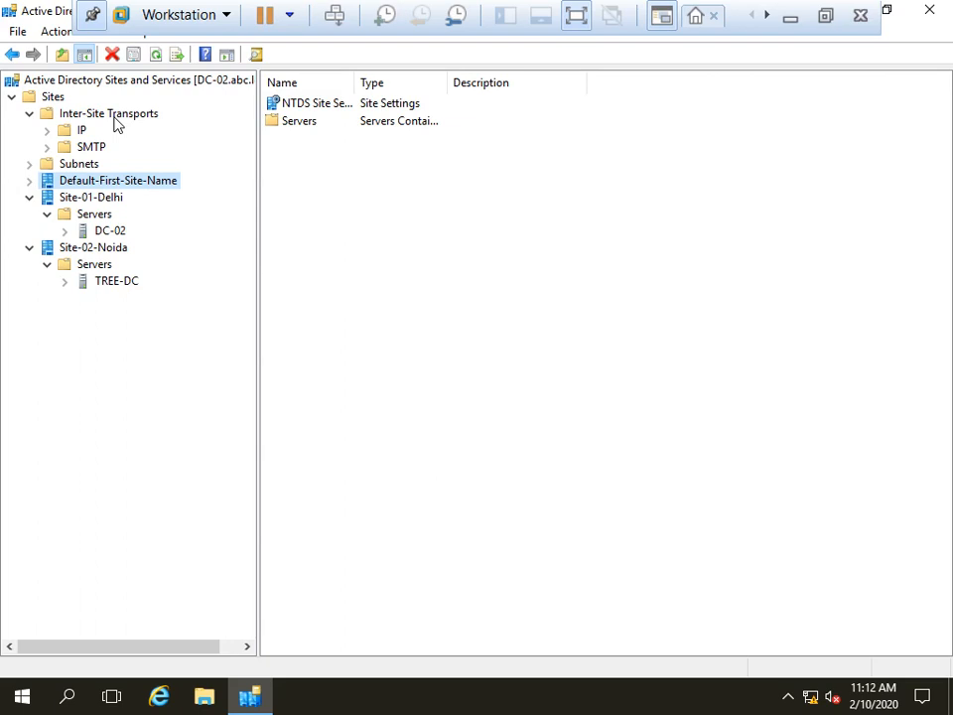
left_click(80, 130)
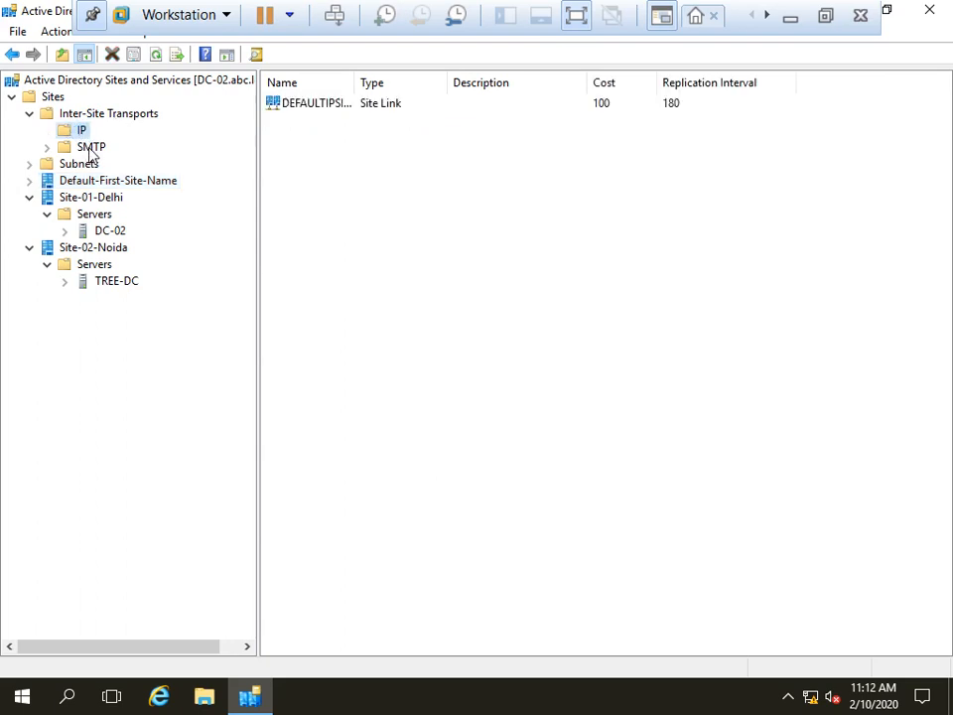
left_click(88, 147)
left_click(80, 132)
left_click(82, 145)
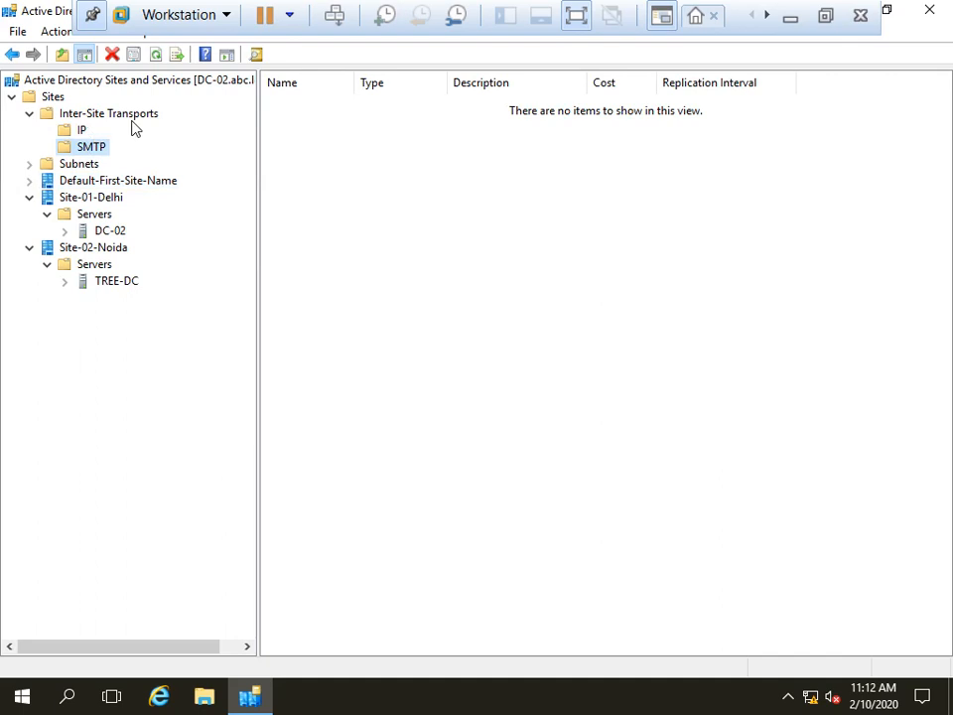
left_click(69, 133)
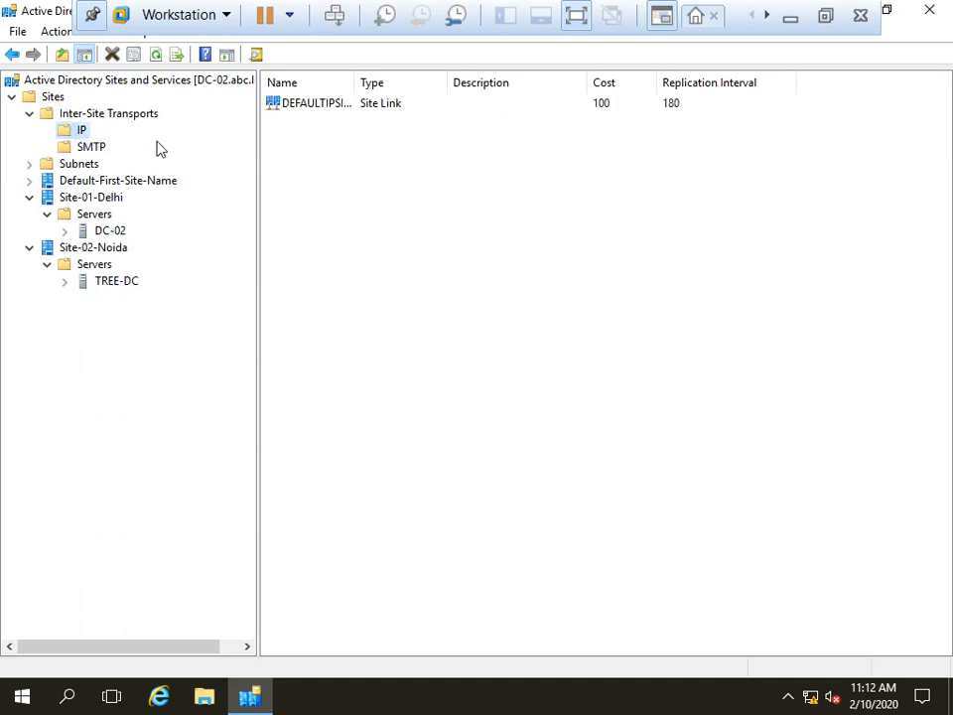
double_click(354, 81)
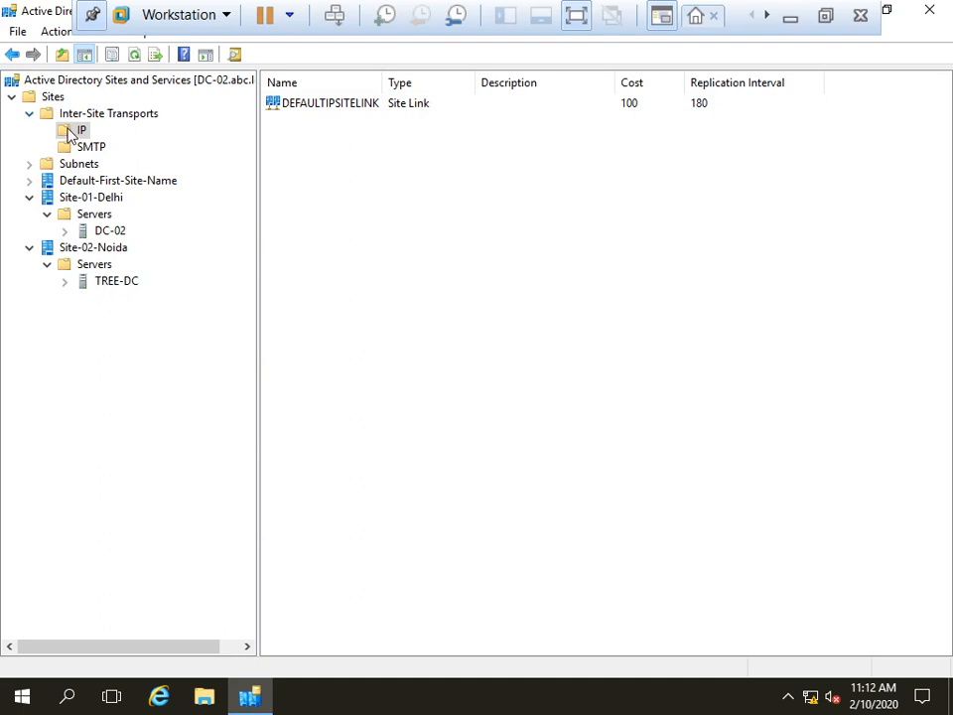
left_click(30, 114)
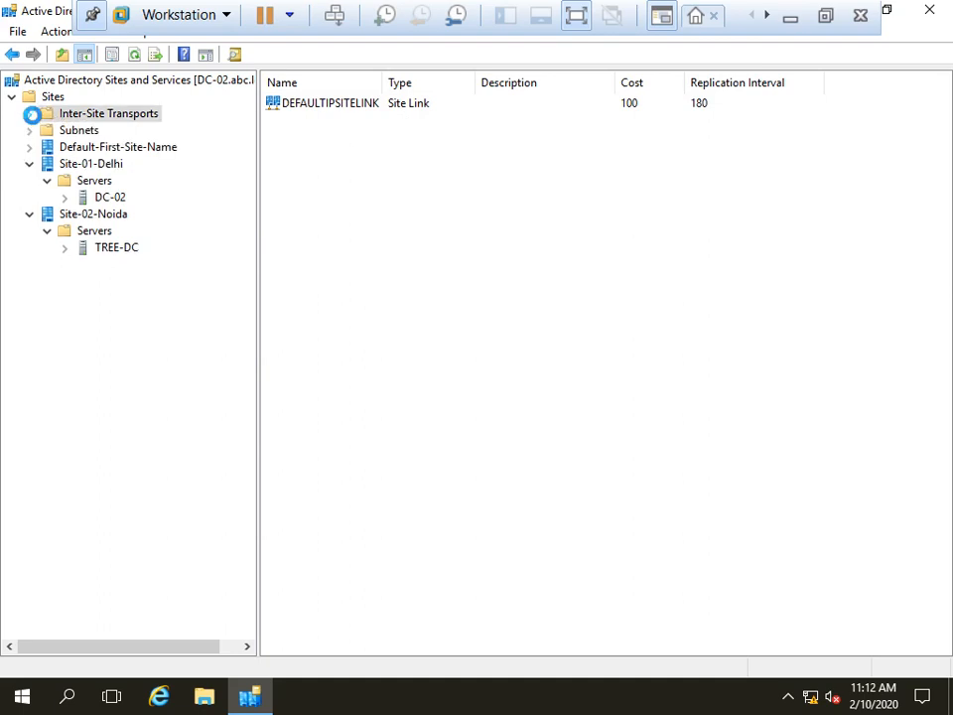
left_click(30, 113)
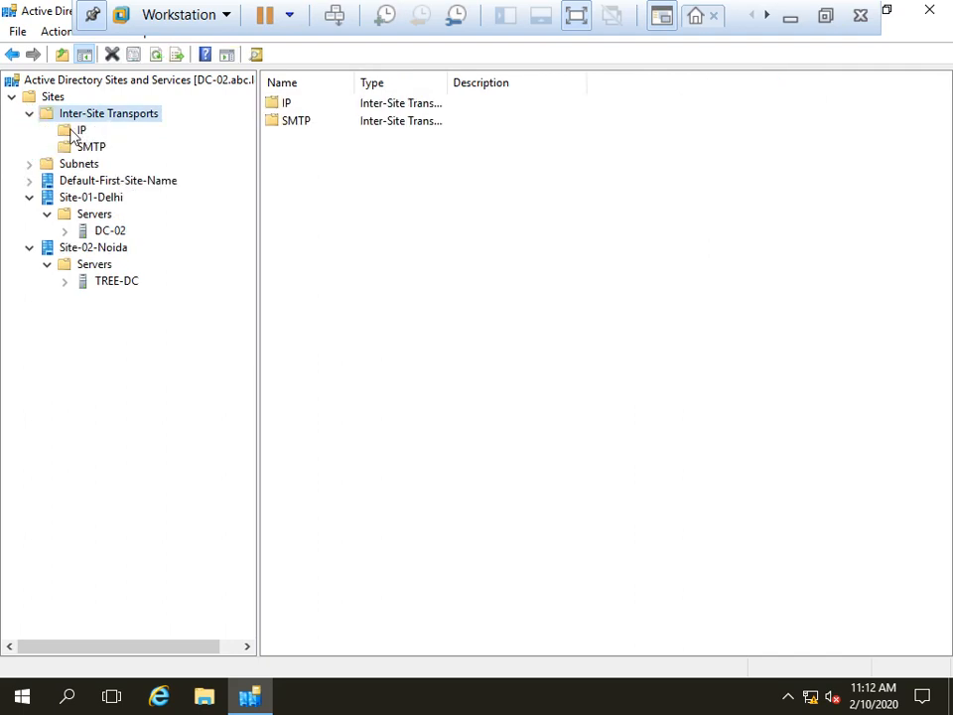
- Start a new site link under the IP transport and name it Site-link-India
left_click(72, 136)
right_click(72, 129)
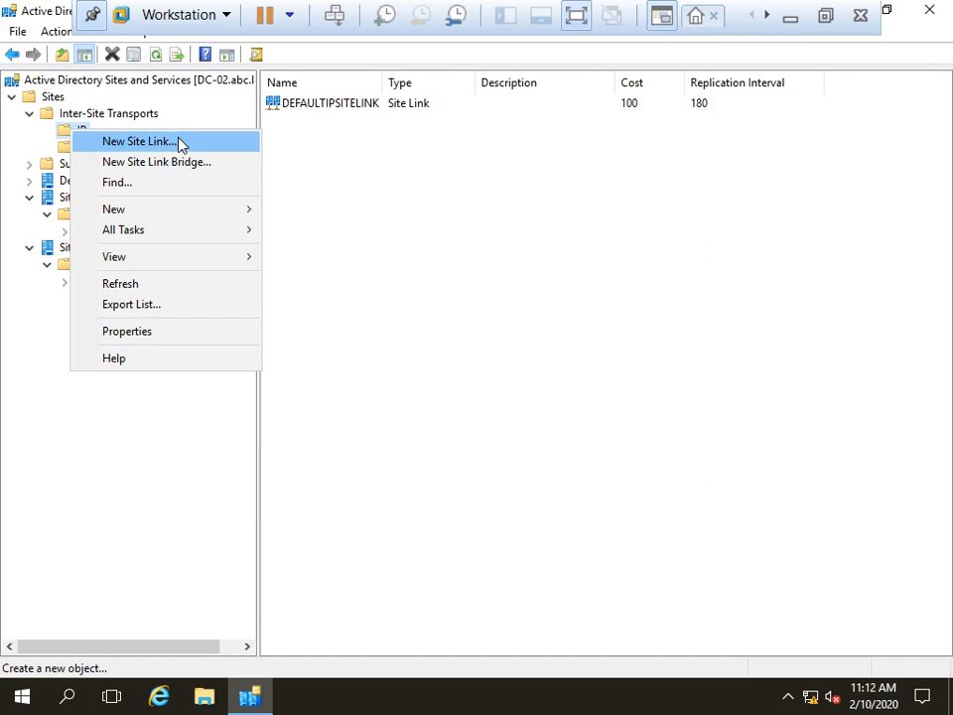
left_click(139, 142)
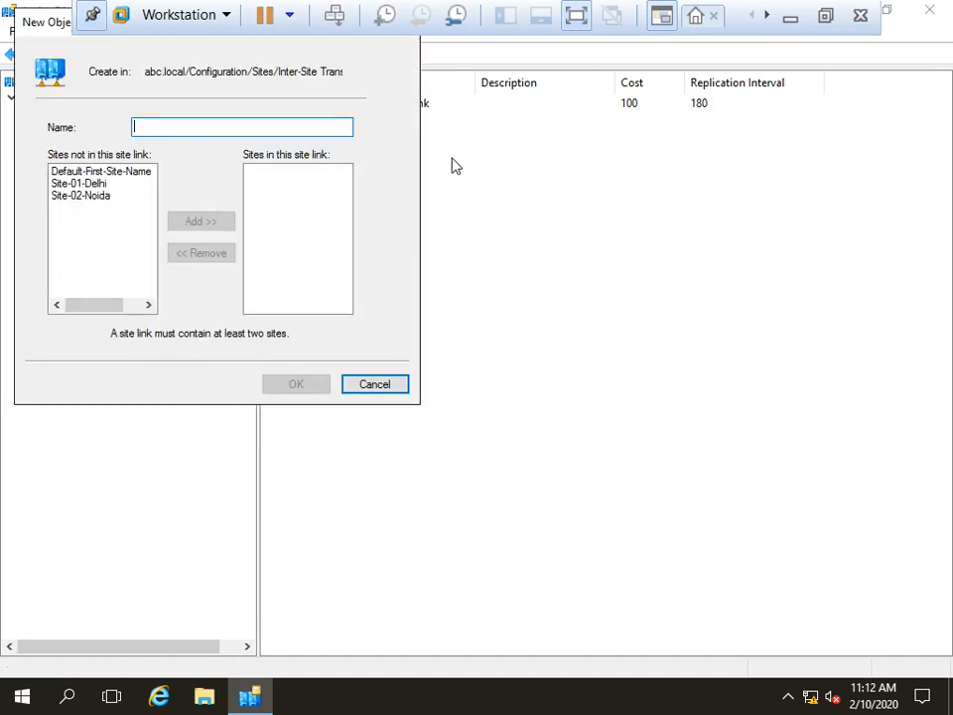
left_click_drag(57, 33, 336, 87)
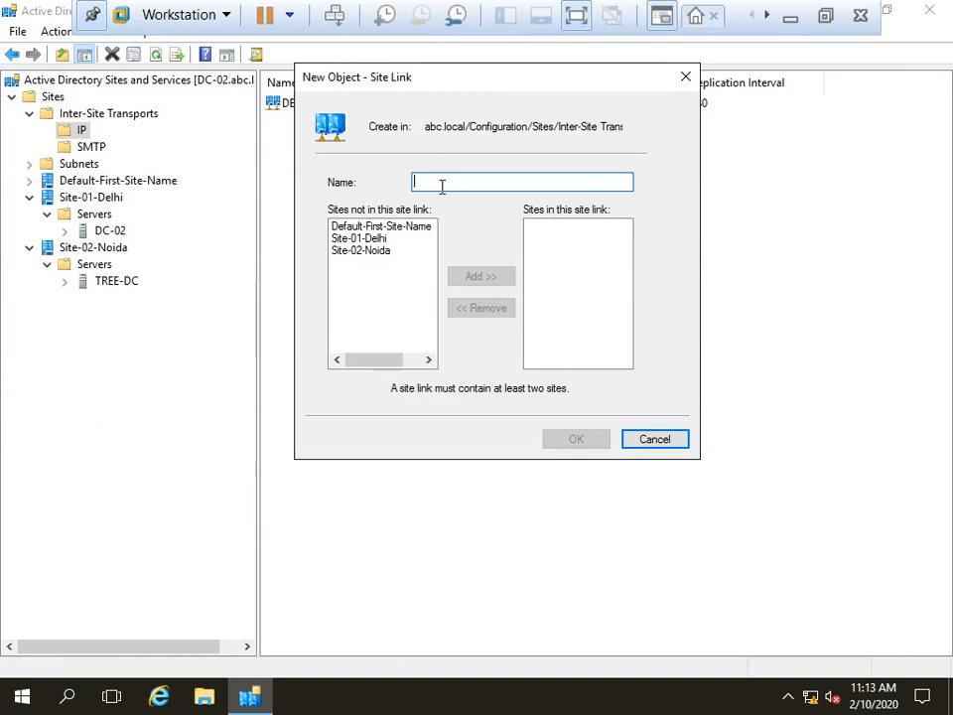
type("Site")
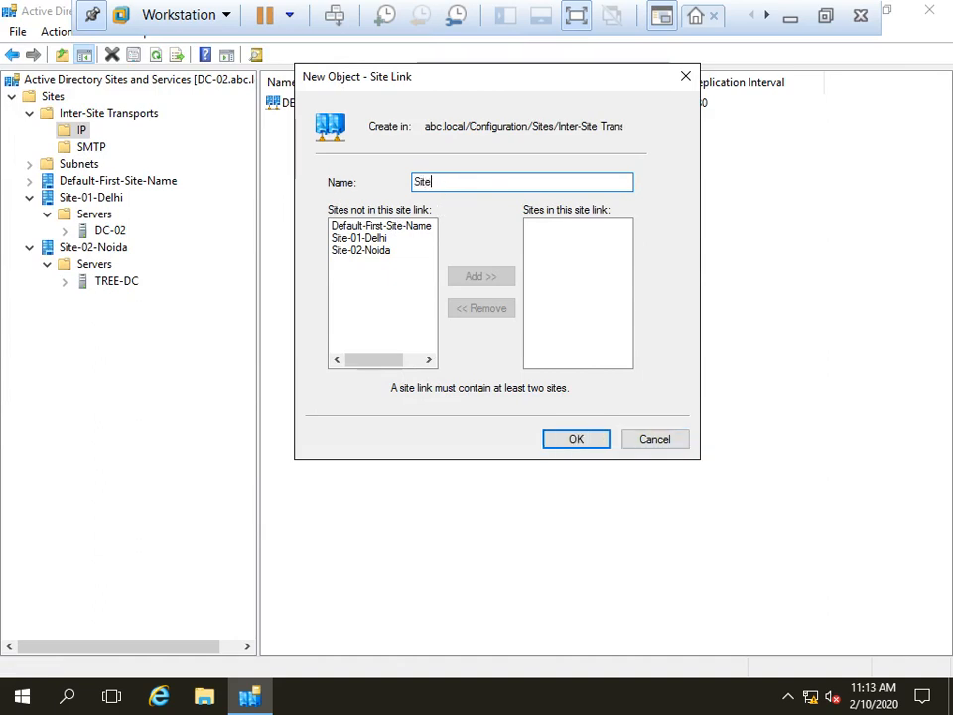
type("-link-In")
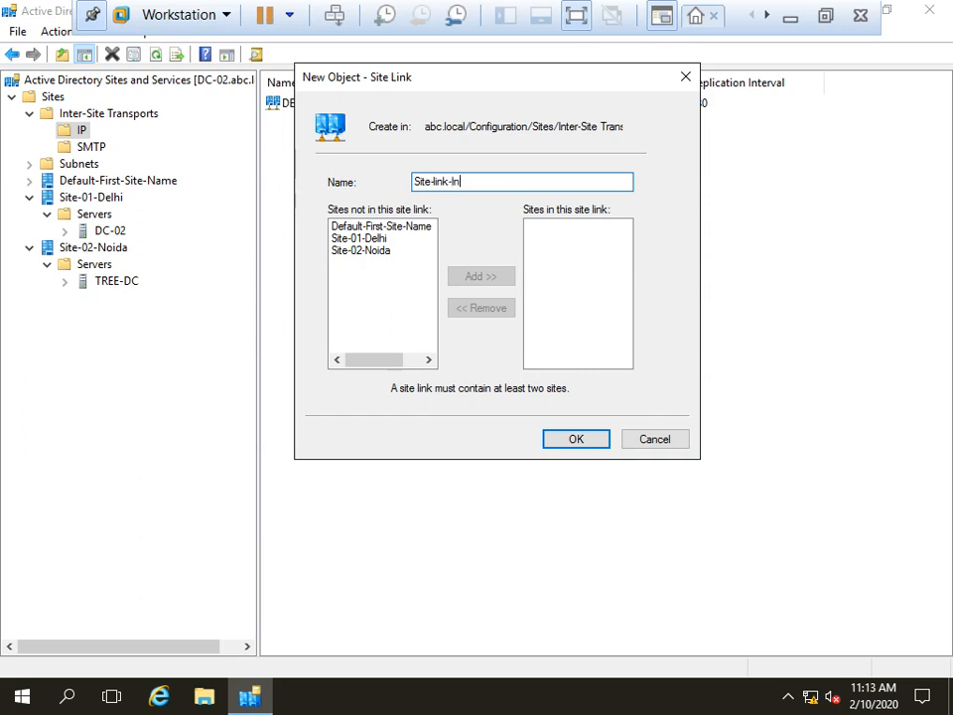
type("dia")
- Create the site link with Site-01-Delhi and Site-02-Noida as its member sites and select it in the list
left_click(359, 239)
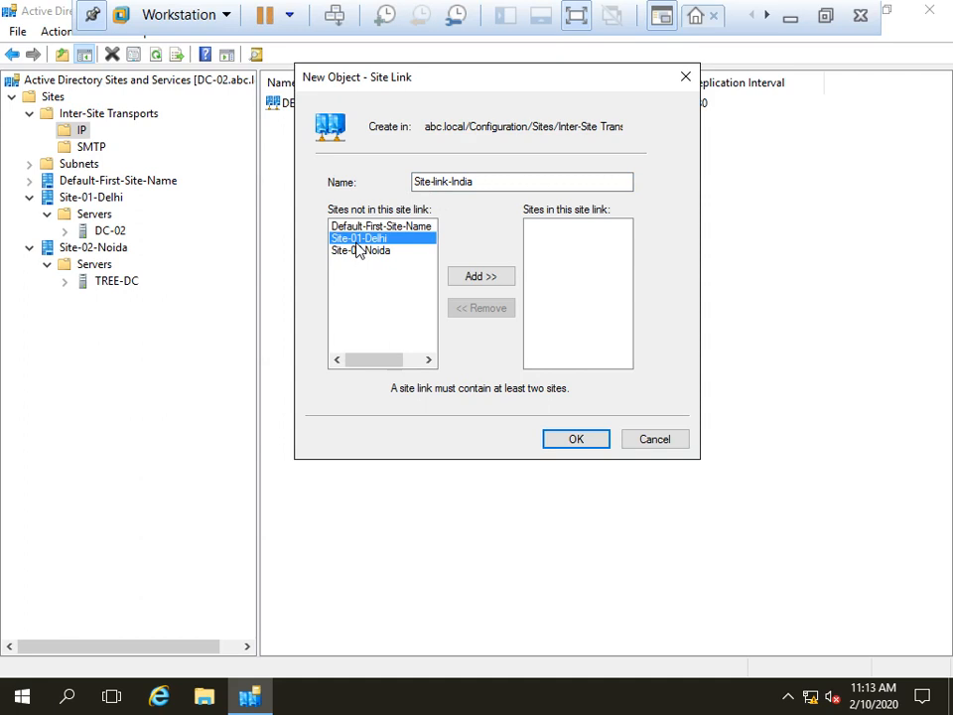
left_click(473, 279)
left_click(348, 240)
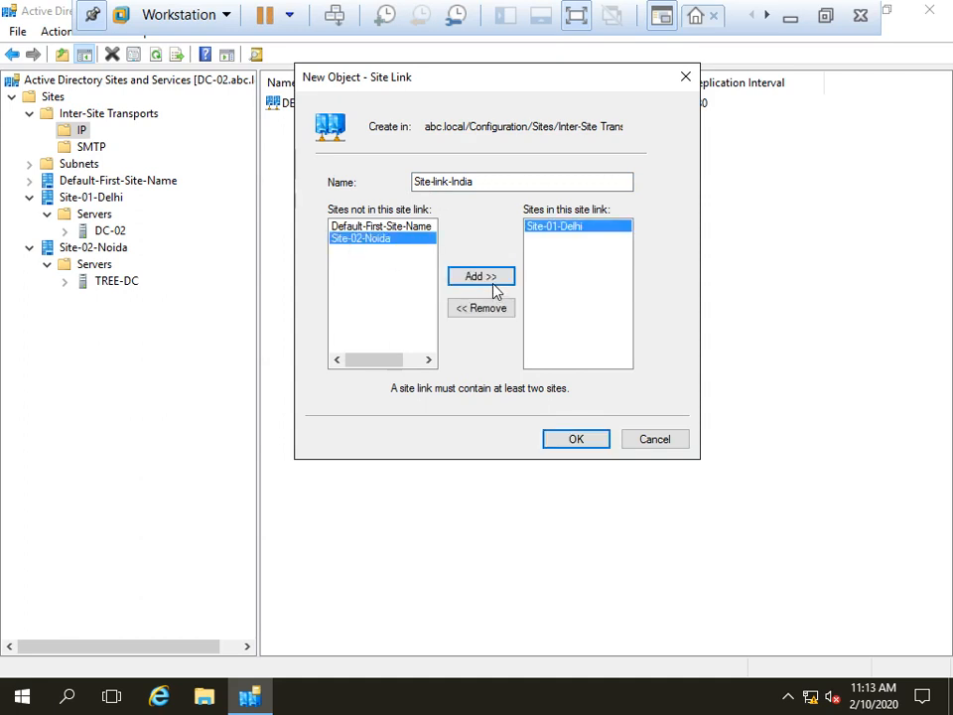
left_click(494, 280)
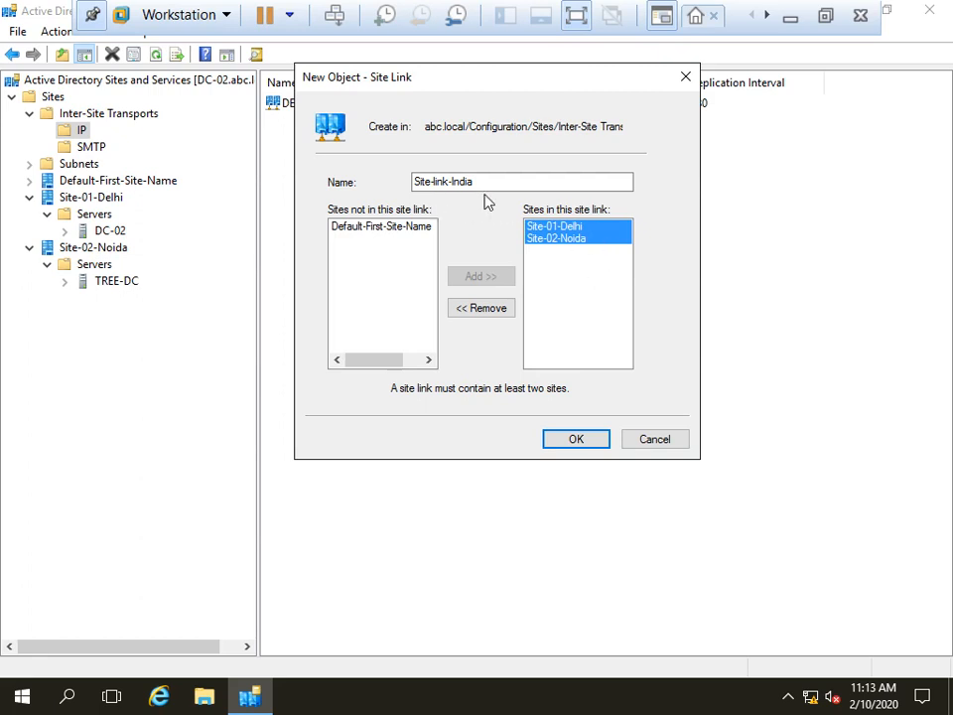
left_click(554, 444)
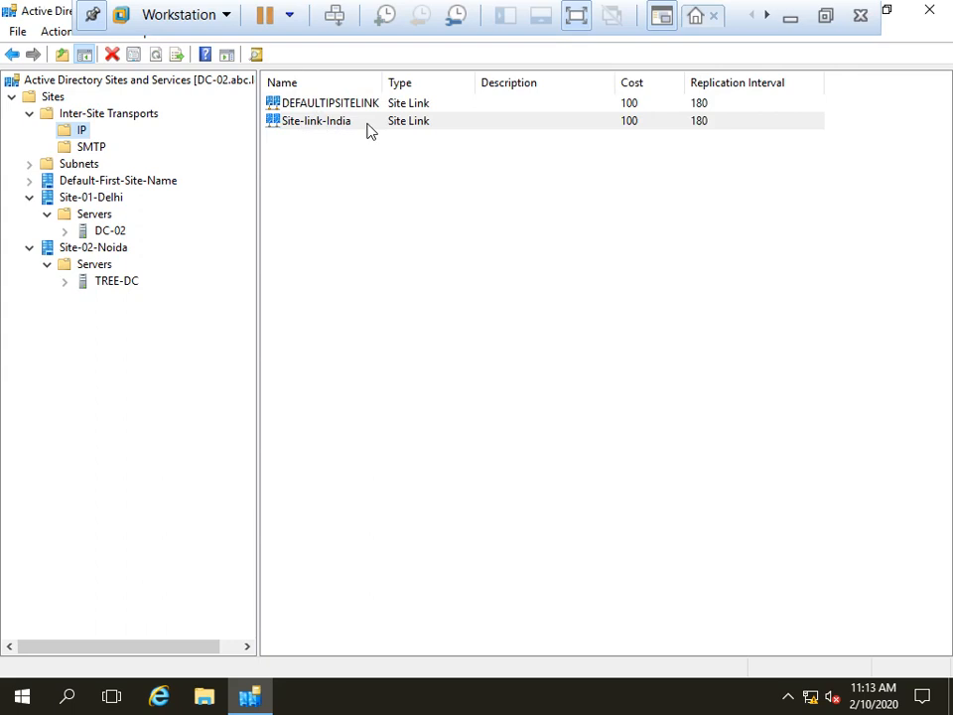
left_click(368, 129)
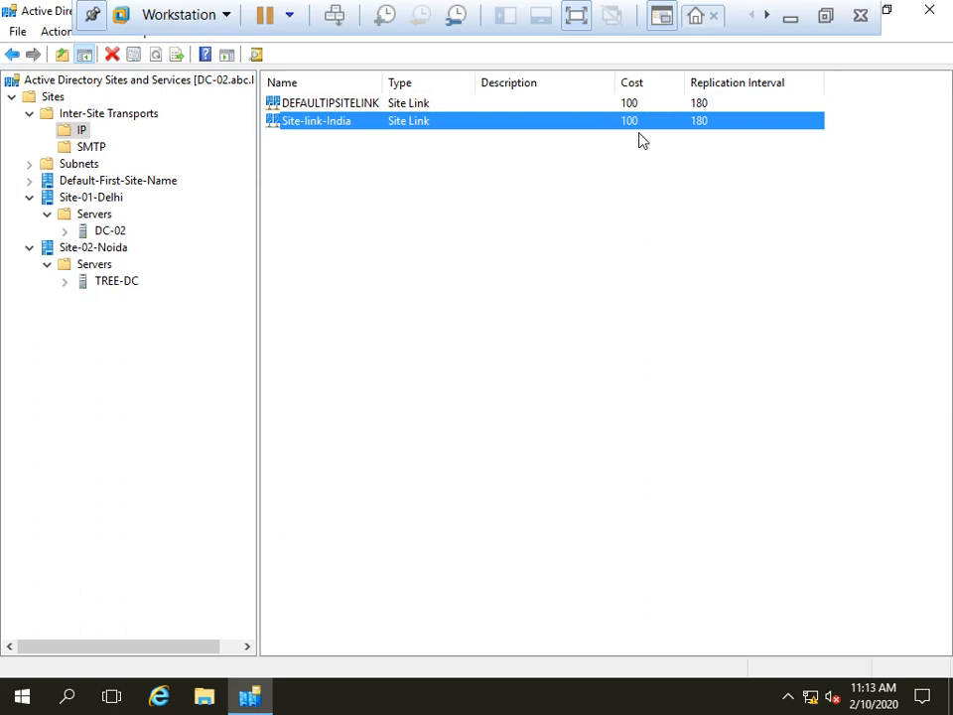
- Open the properties of Site-link-India and examine its replication schedule without changing it
right_click(444, 123)
left_click(506, 181)
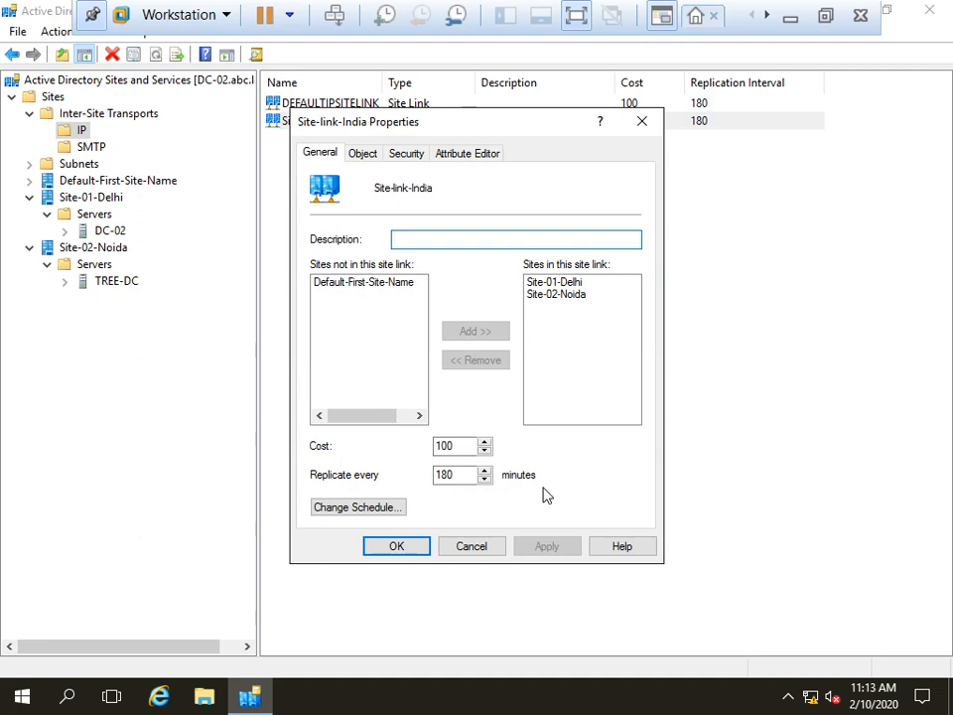
left_click(338, 519)
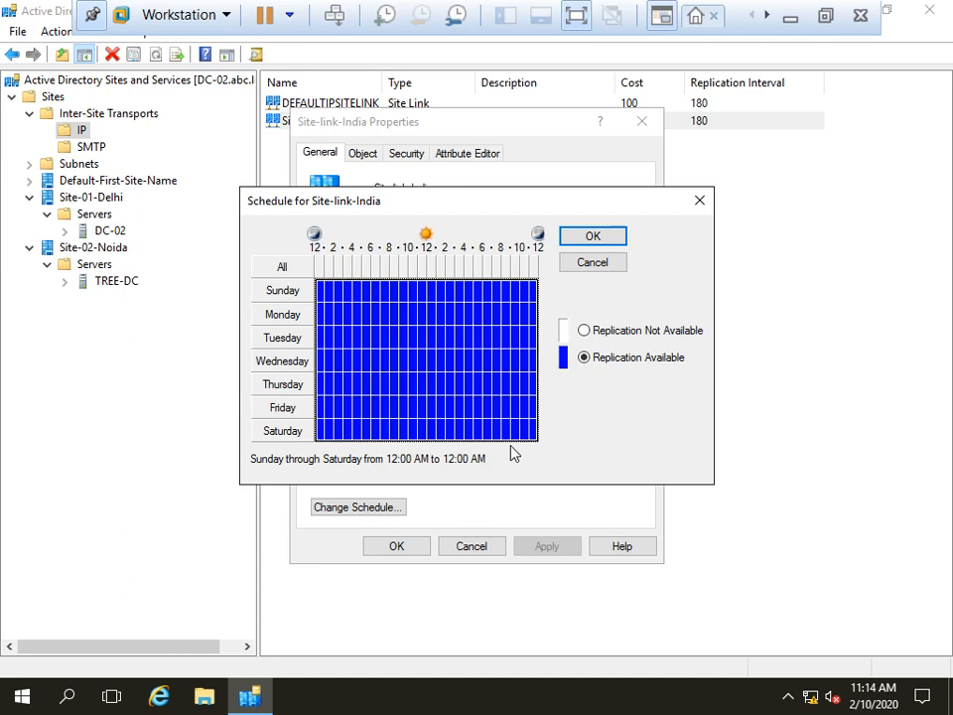
left_click(697, 195)
key("Escape")
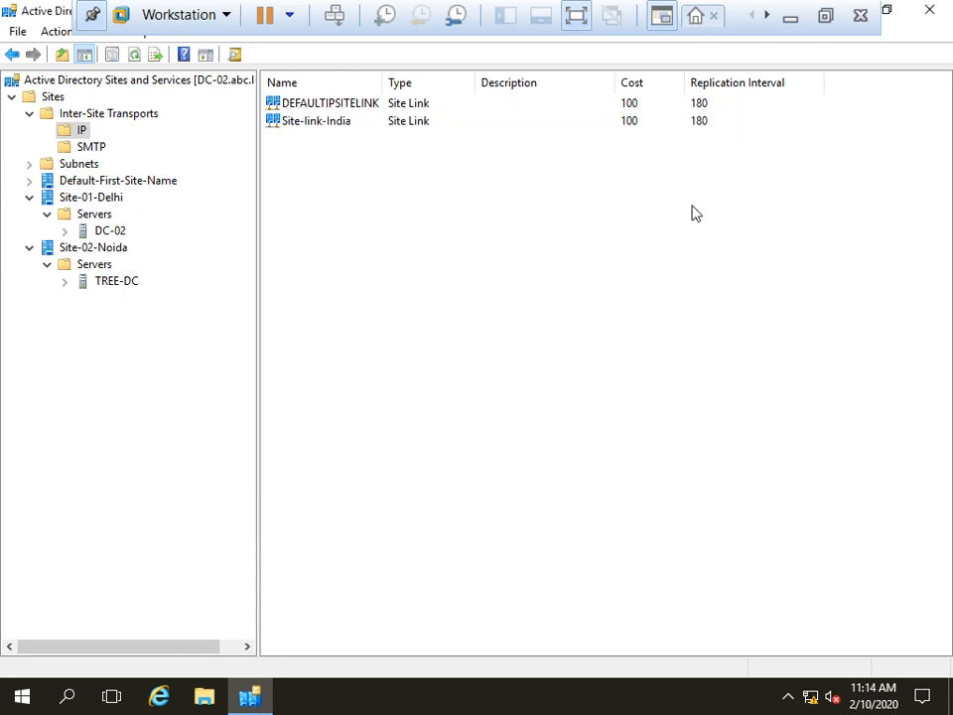
key("alt+Tab")
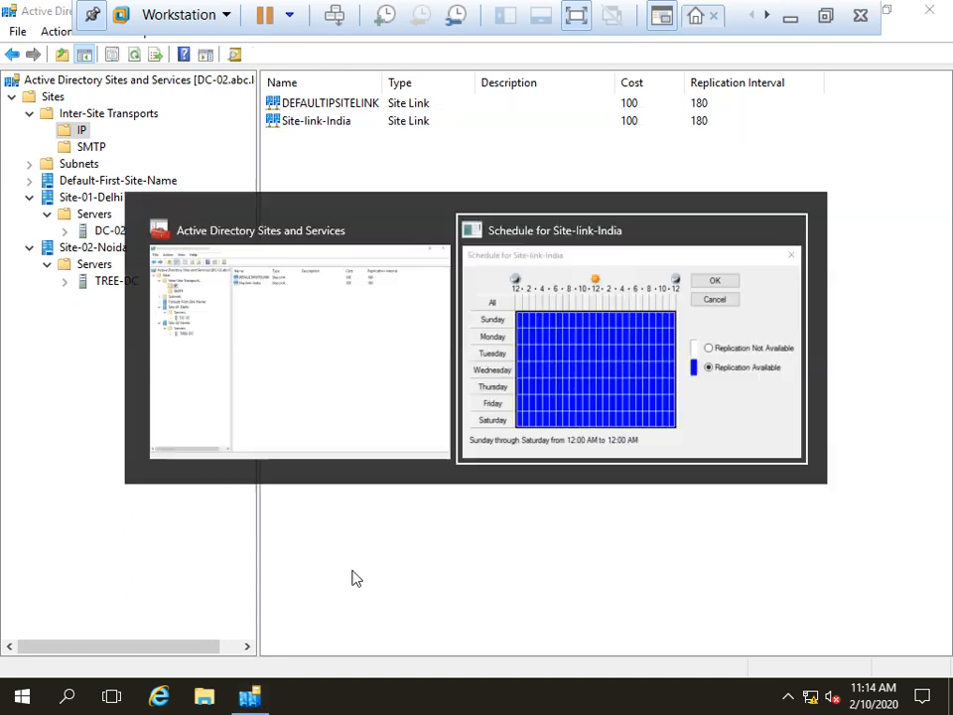
left_click(700, 201)
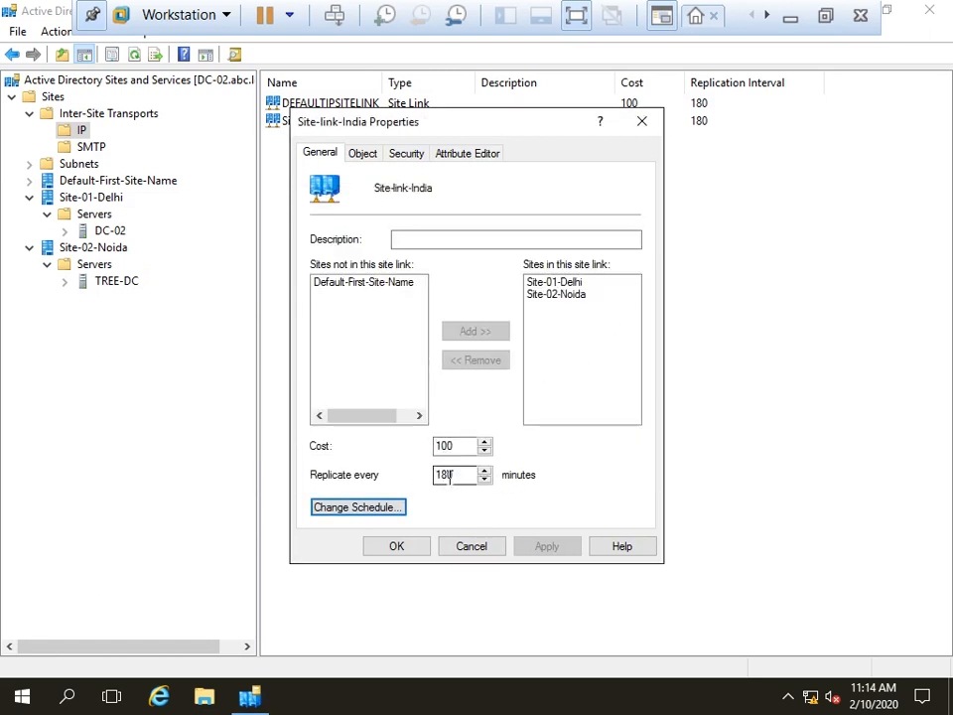
- Try replication intervals of 30 and 99999 minutes for Site-link-India, enter 180 again, and discard the property changes
left_click_drag(458, 474, 414, 472)
type("30")
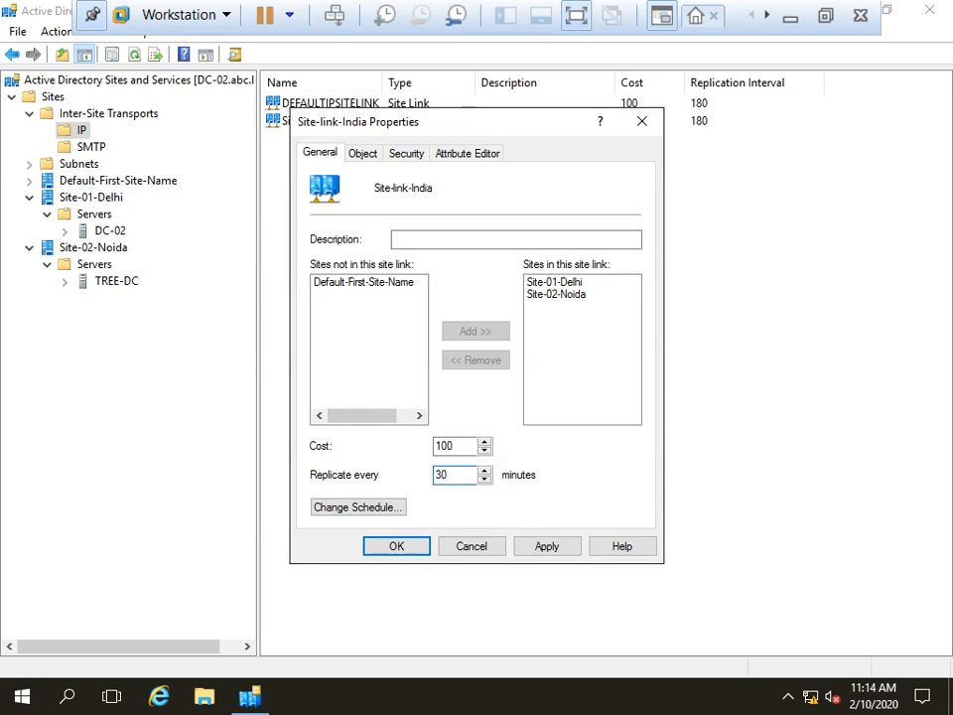
key("BackSpace")
key("BackSpace")
type("99999")
key("BackSpace")
key("BackSpace")
key("BackSpace")
key("BackSpace")
key("BackSpace")
type("180")
left_click(362, 159)
left_click(322, 157)
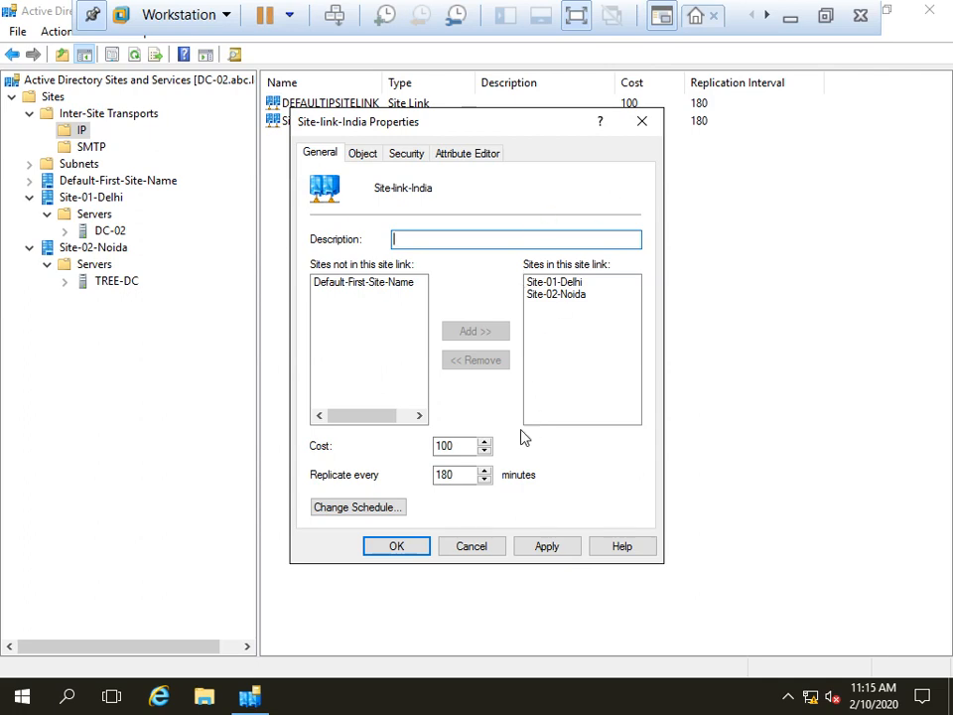
left_click(471, 548)
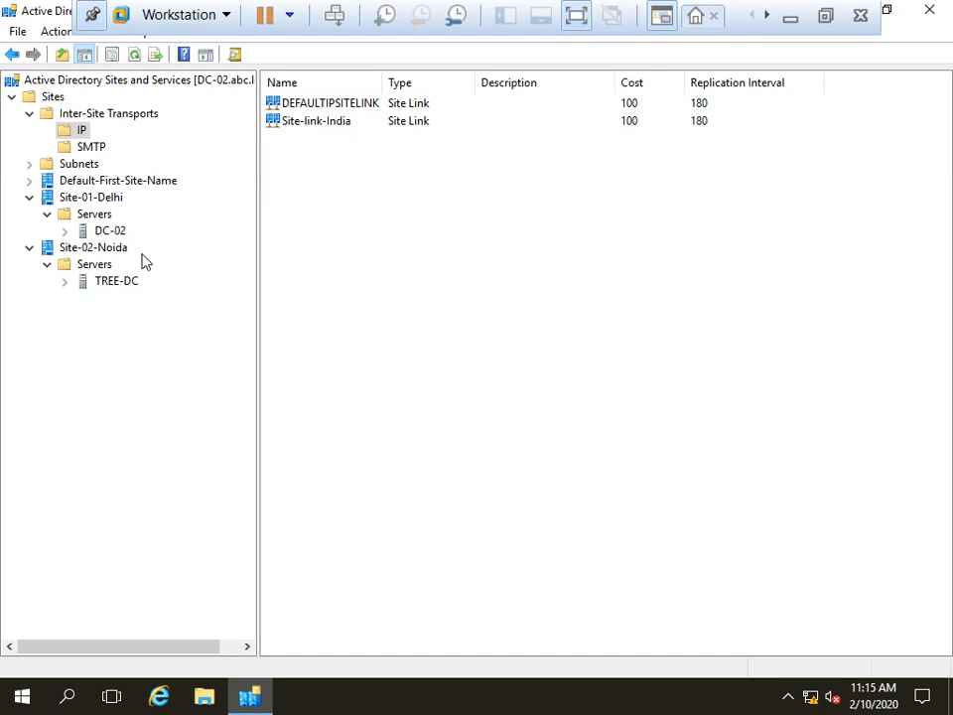
- Review the SMTP and IP transport folders, and switch to the Paint notes on sites and site links
left_click(100, 153)
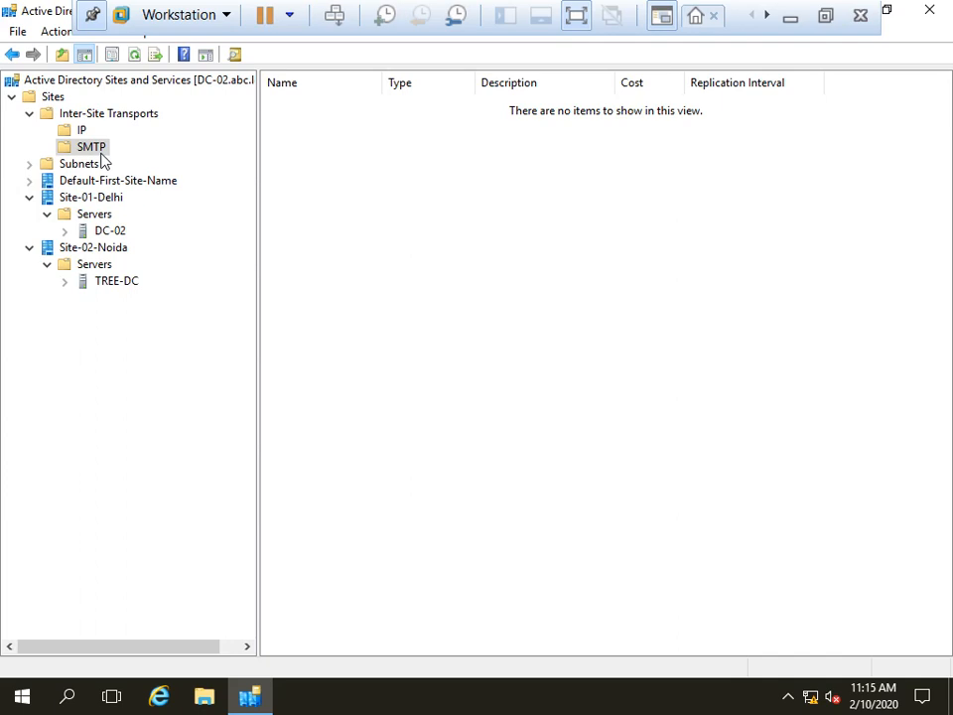
left_click(79, 131)
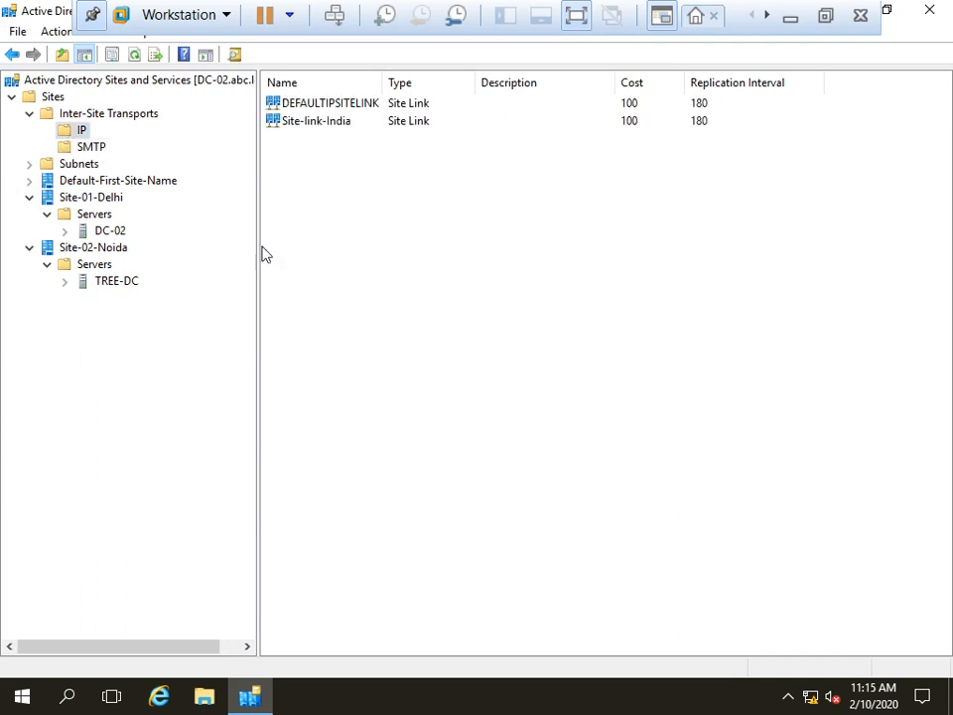
left_click(792, 18)
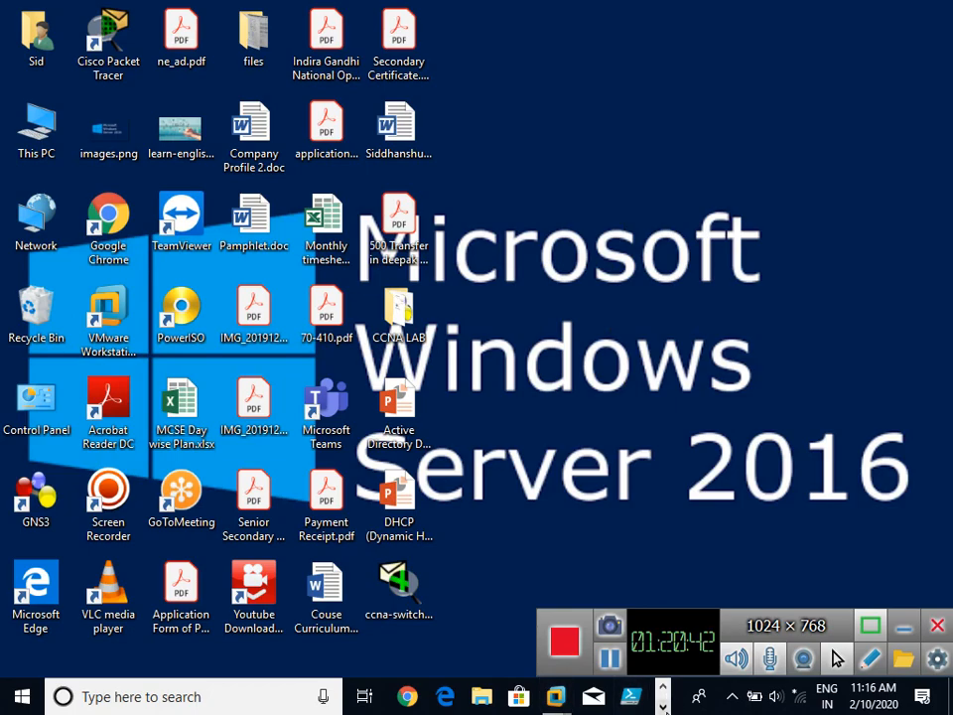
left_click(663, 706)
mouse_move(627, 695)
left_click(812, 625)
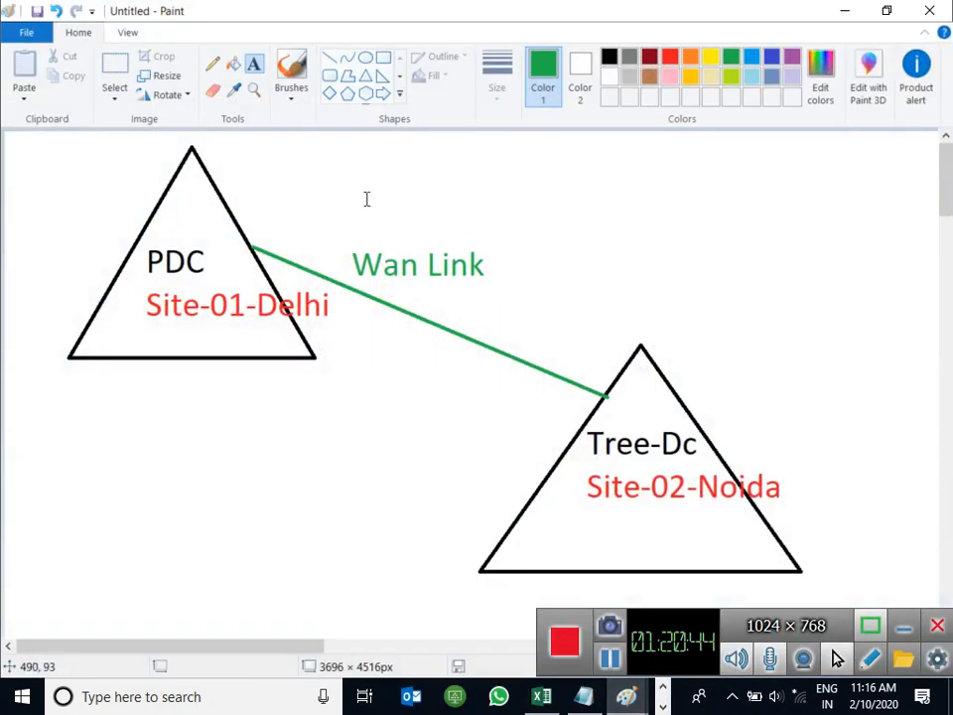
mouse_move(629, 697)
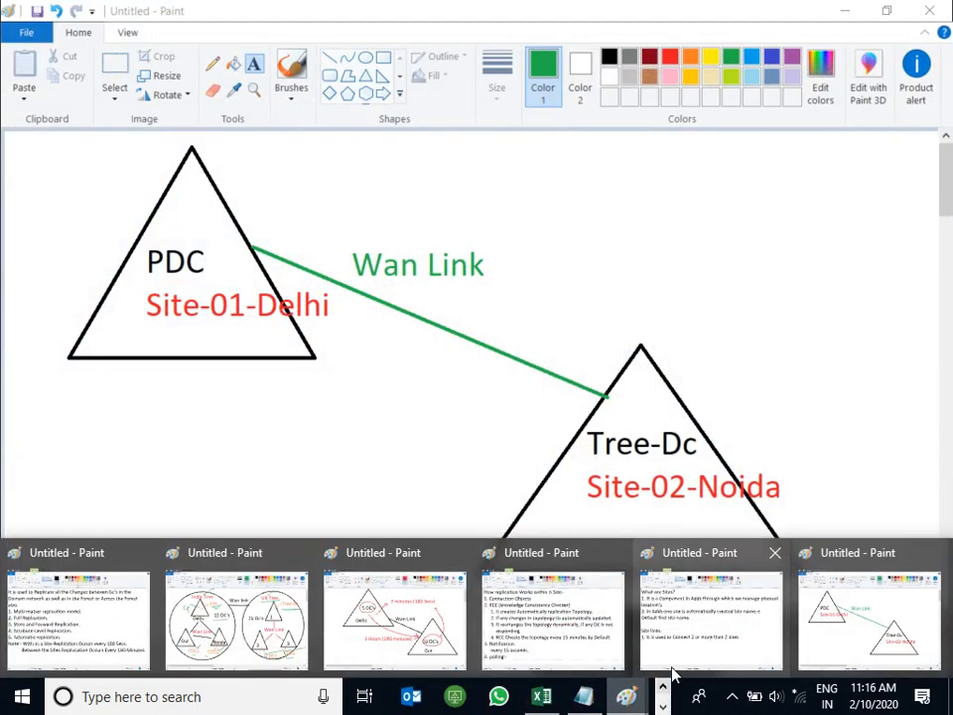
left_click(700, 615)
- Indent the first point under Site links and add the heading "Site Link Bridge:-" below it
left_click(698, 462)
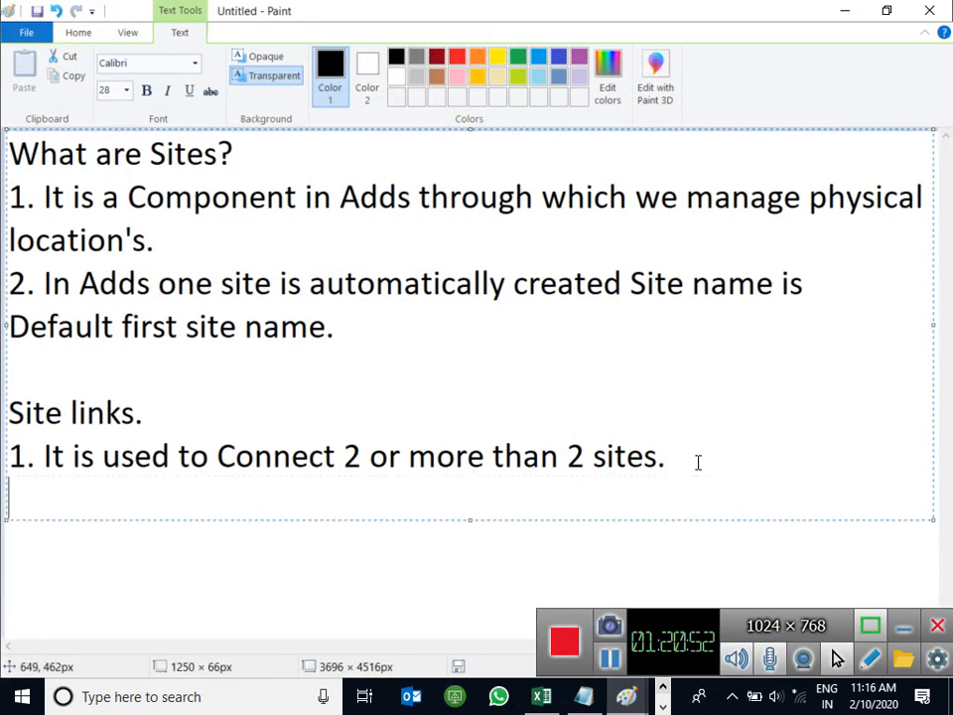
key("Up")
key("Tab")
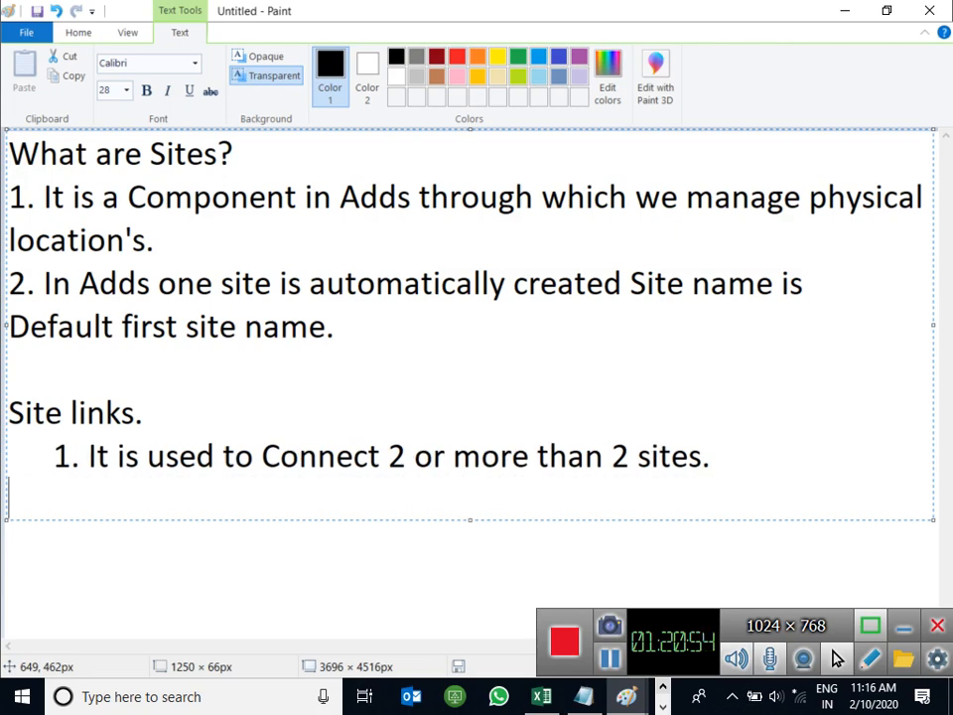
key("Return")
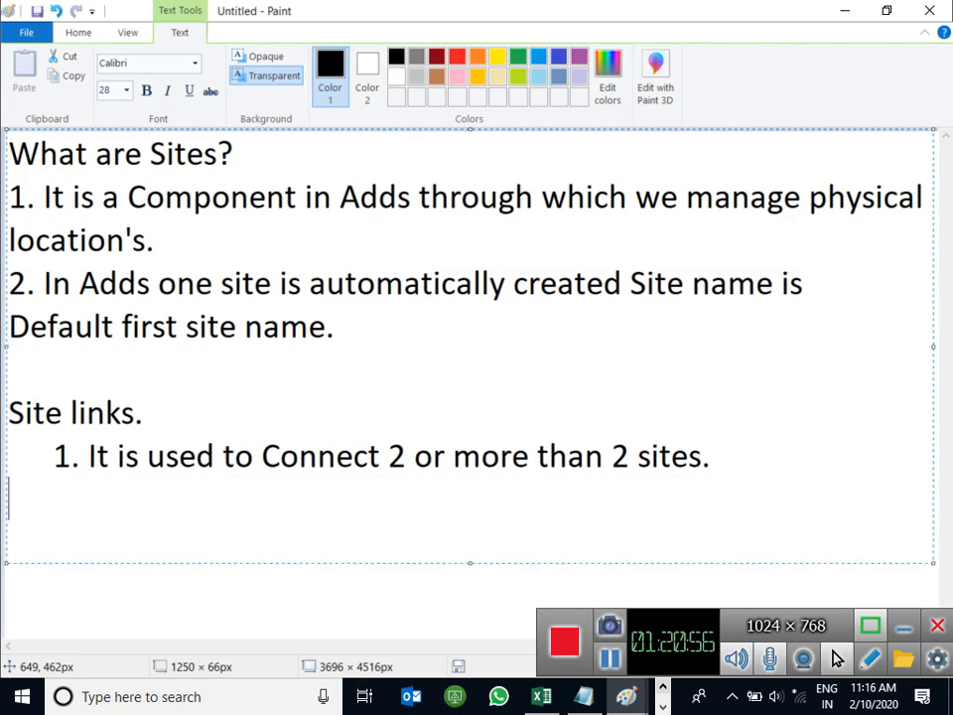
type("Site Li")
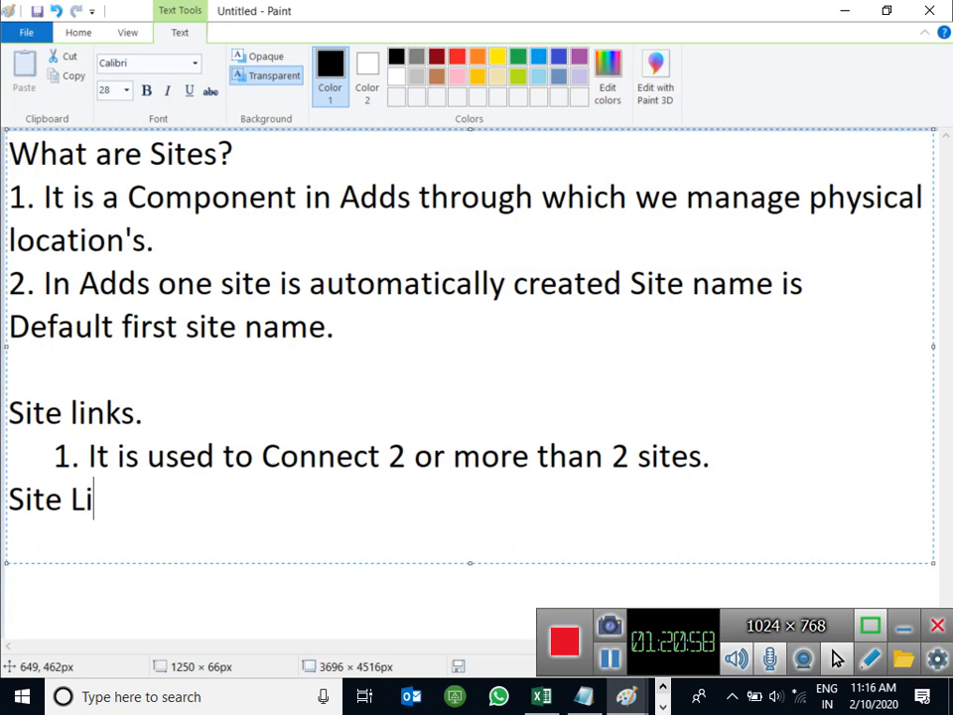
type("nk Bridge")
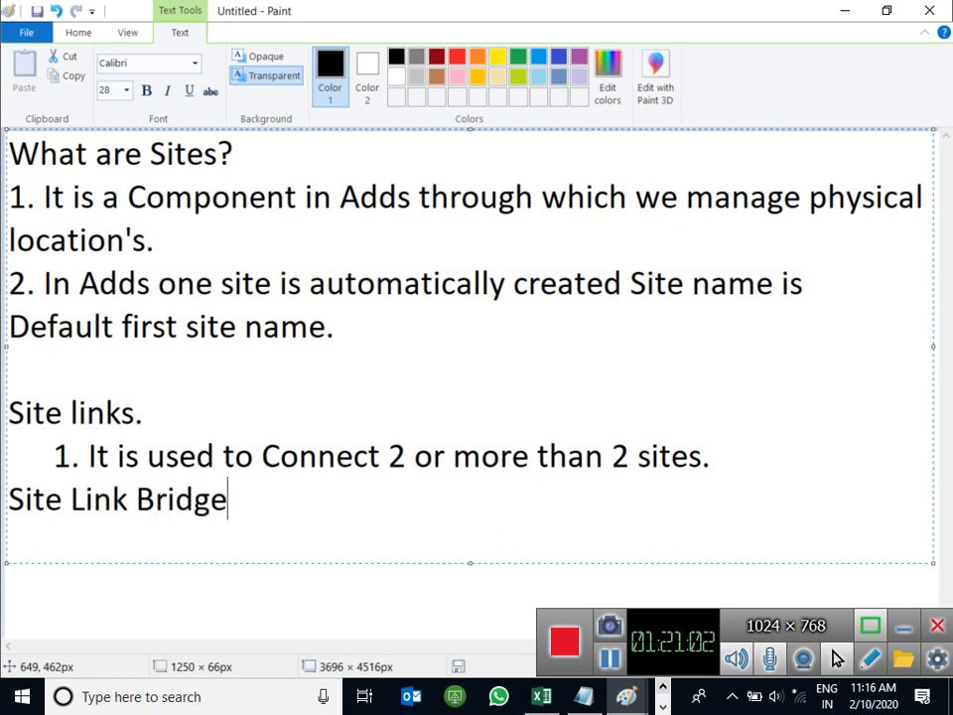
type(":-")
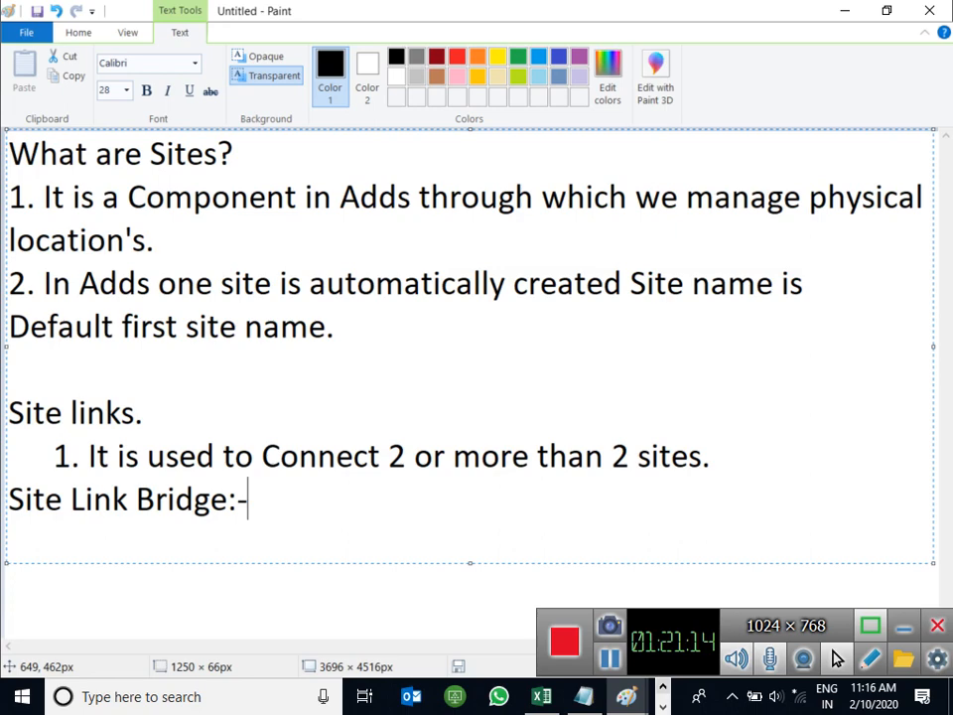
- Add the indented point "1. It is used to connect 2 or more than 2 Site Links." under the Site Link Bridge heading
key("Return")
type("1. Ir i")
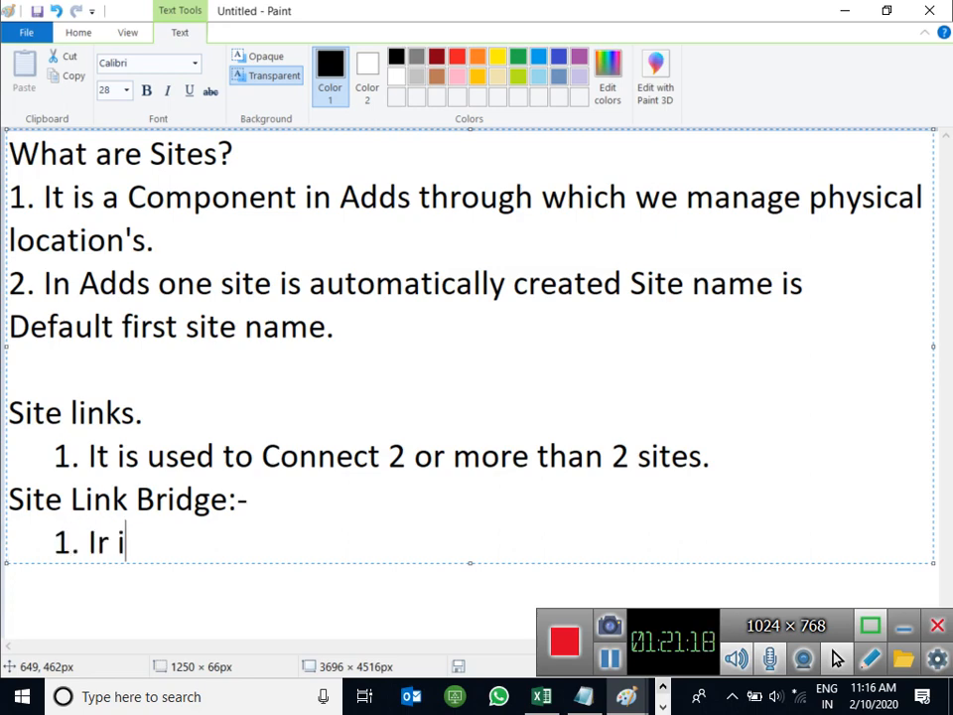
key("BackSpace")
key("BackSpace")
key("BackSpace")
type("s")
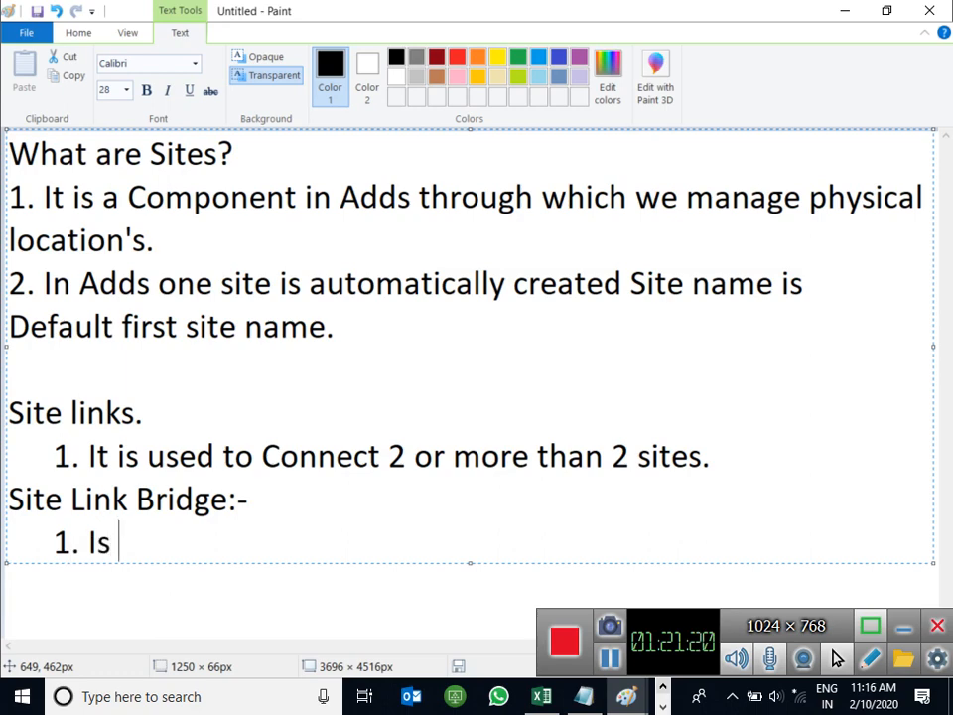
key("BackSpace")
key("BackSpace")
type("t is s")
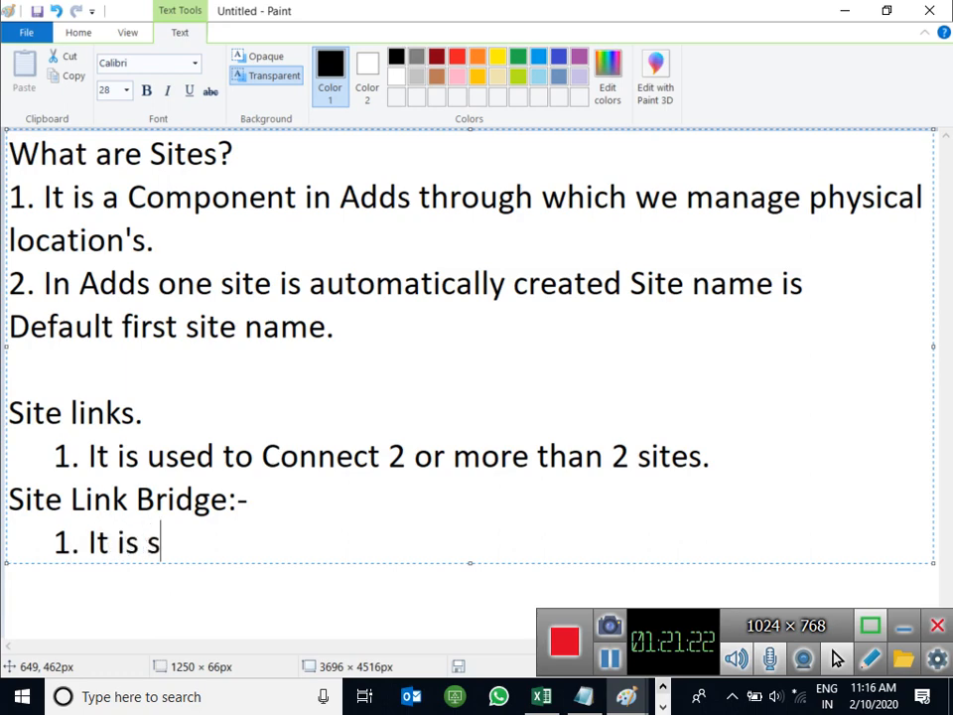
key("BackSpace")
type("sued")
key("BackSpace")
key("BackSpace")
key("BackSpace")
key("BackSpace")
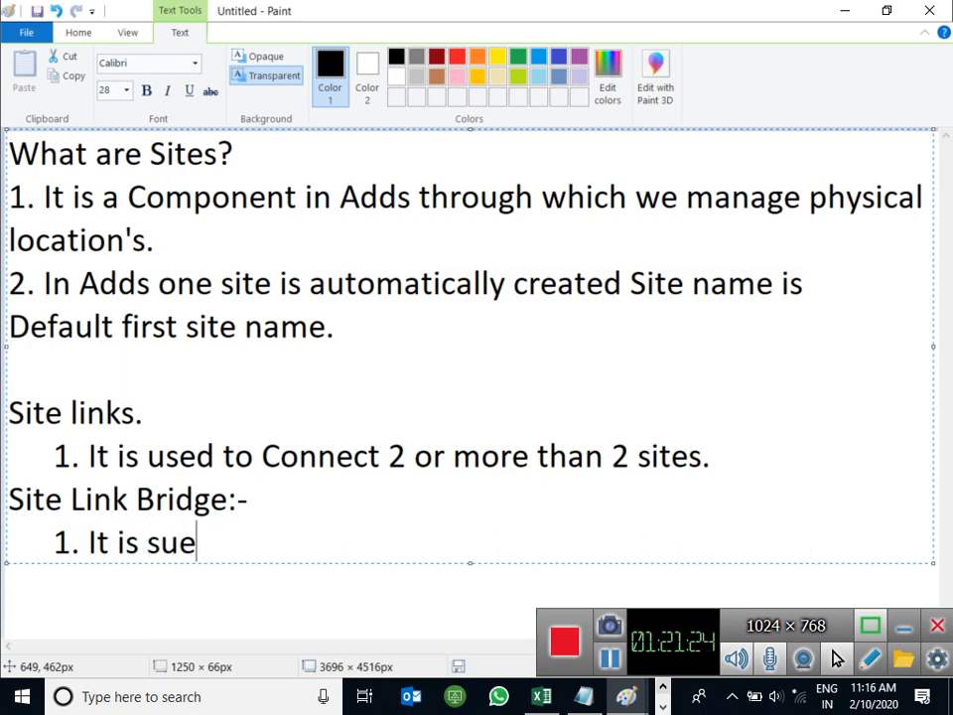
type("used to")
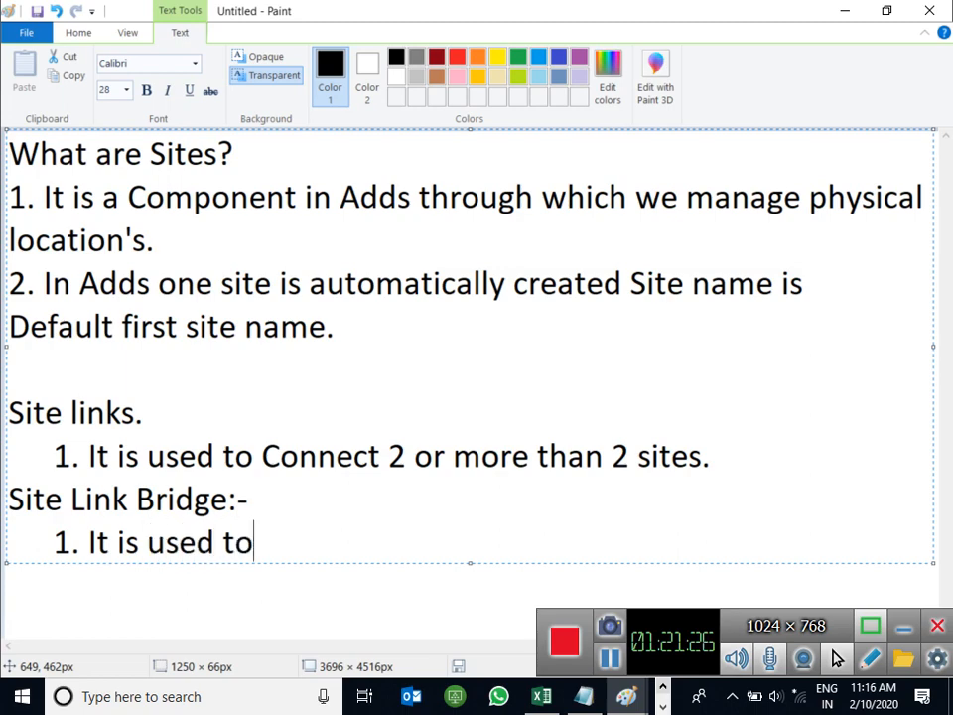
type(" connect to")
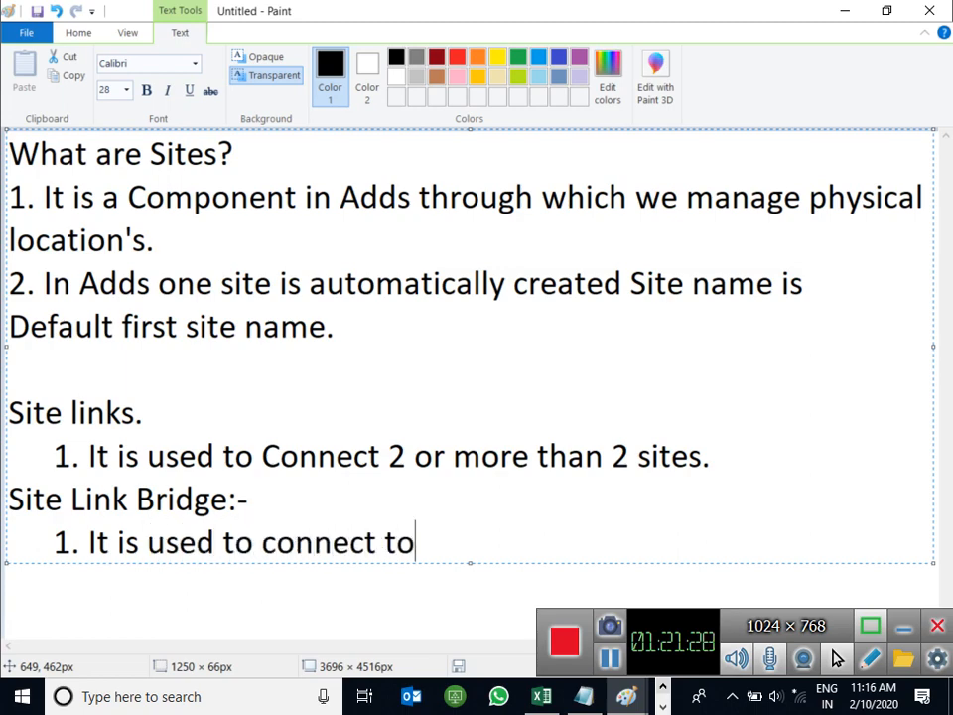
key("BackSpace")
key("BackSpace")
key("BackSpace")
type("2 ")
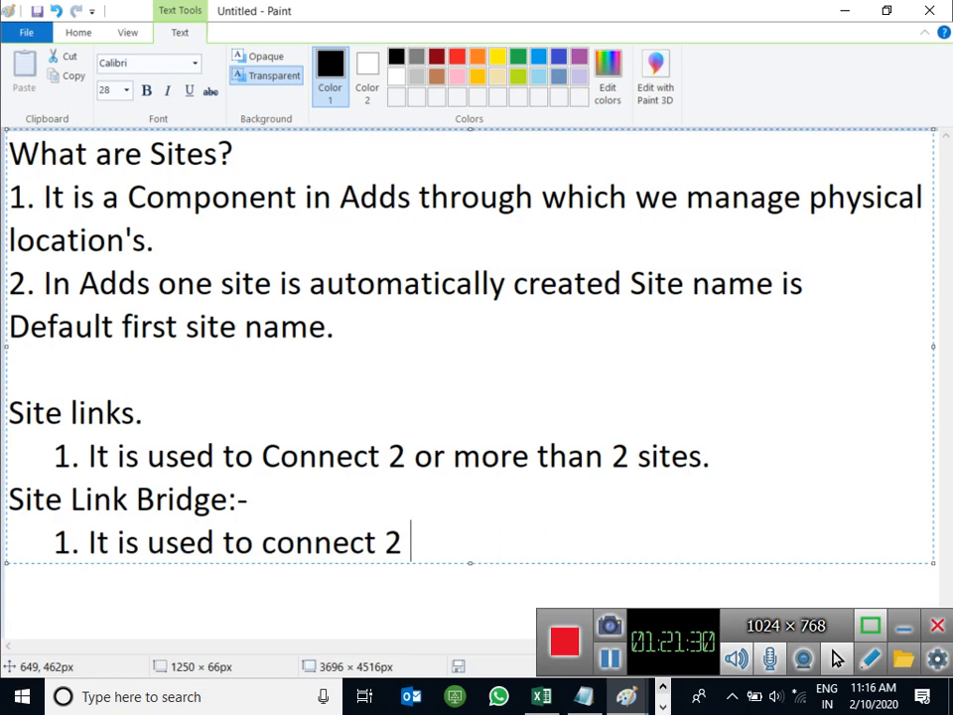
type("or more ")
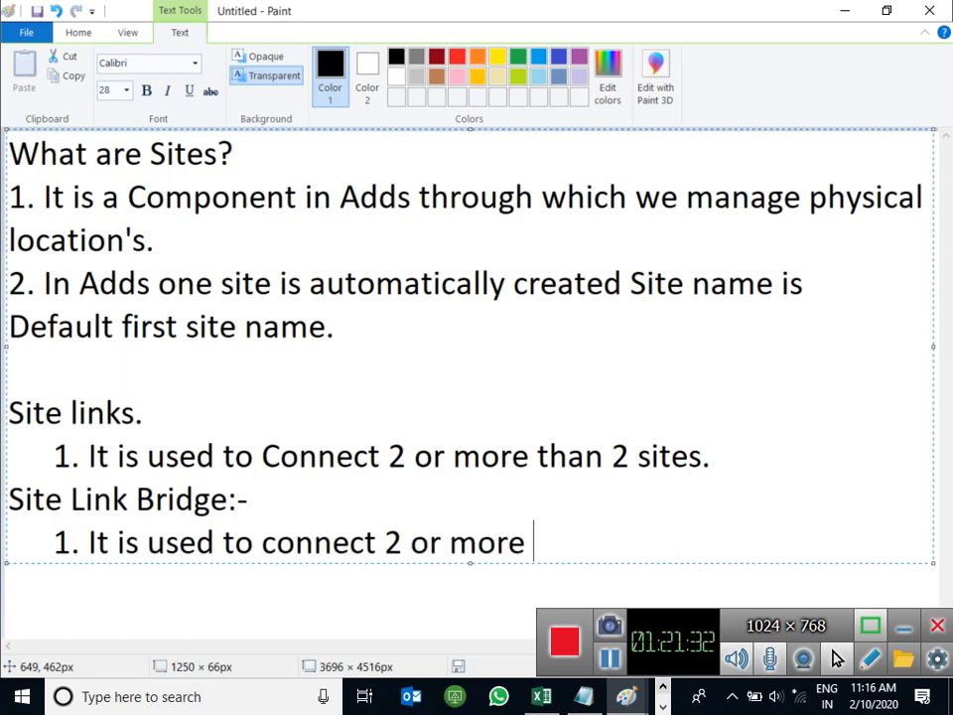
type("that")
key("BackSpace")
key("BackSpace")
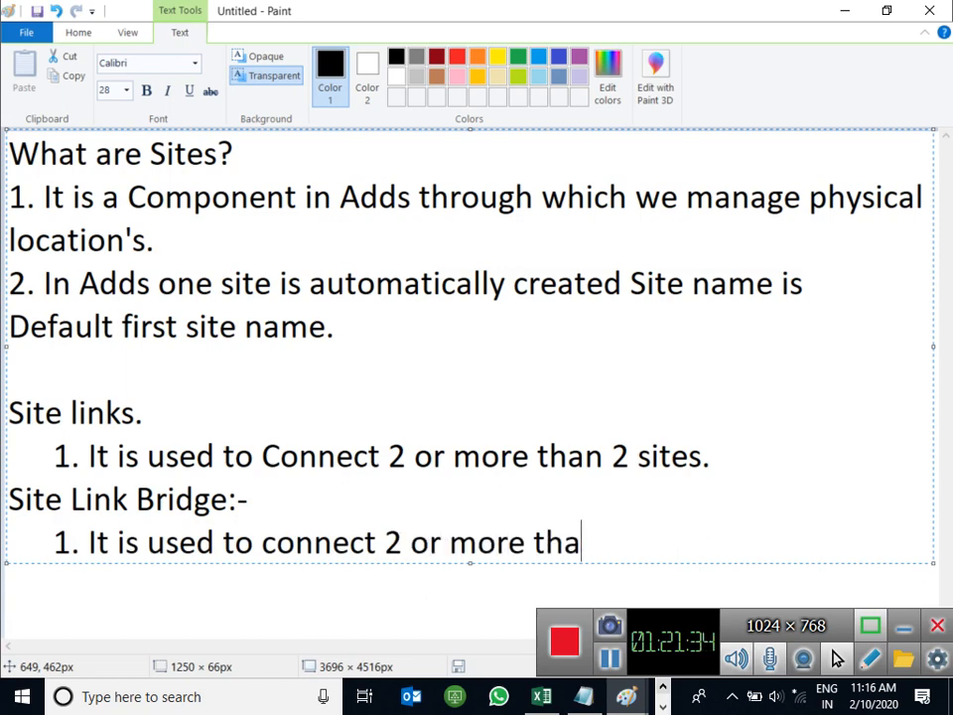
type("n 2 ")
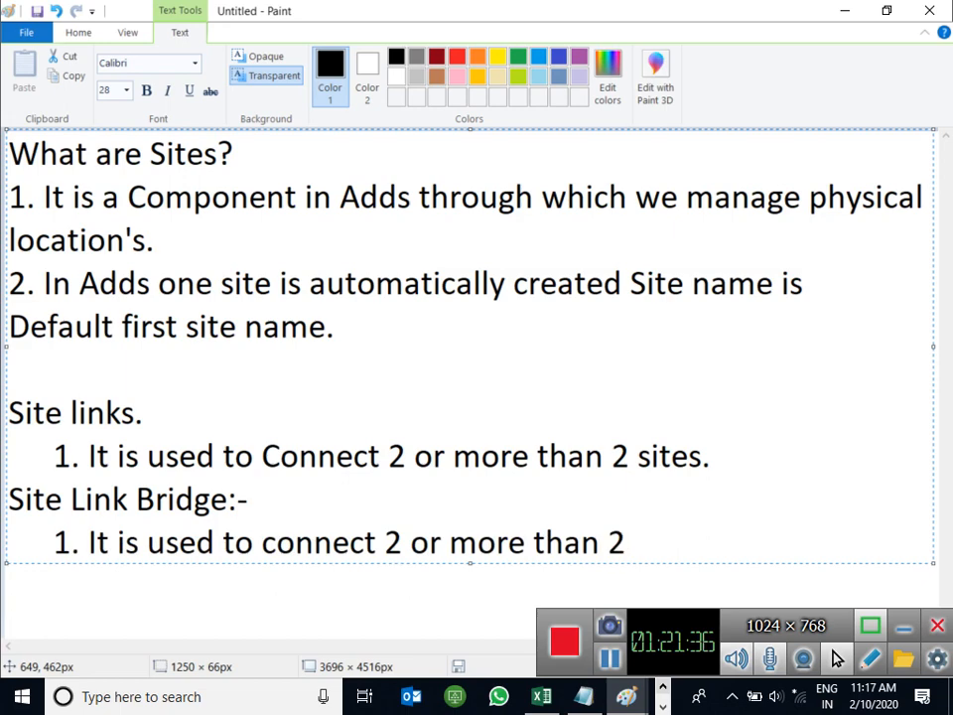
type("Site ")
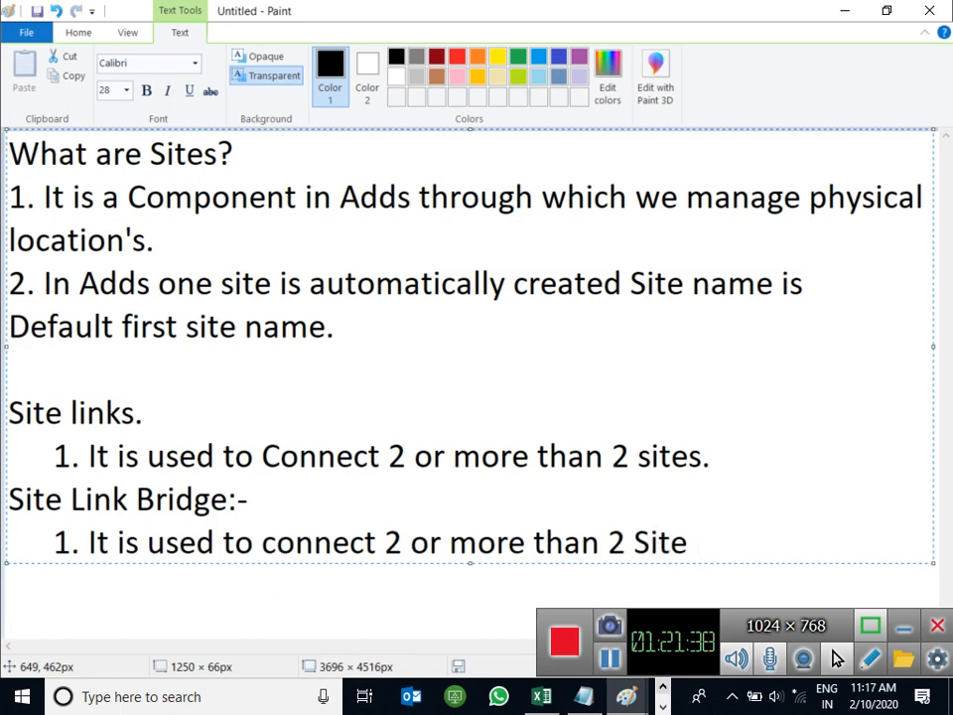
type("Links.")
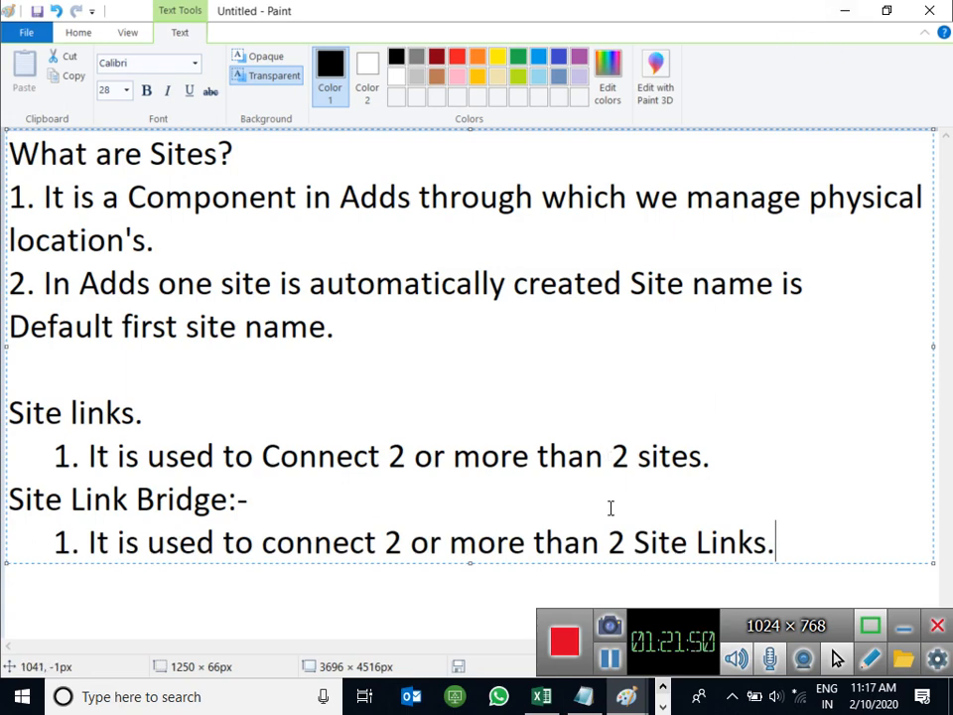
- Switch to the India Tree and UK Tree diagram in Paint and circle the Wan Link joining Delhi, Gur and Noida in green
left_click(627, 696)
left_click(869, 636)
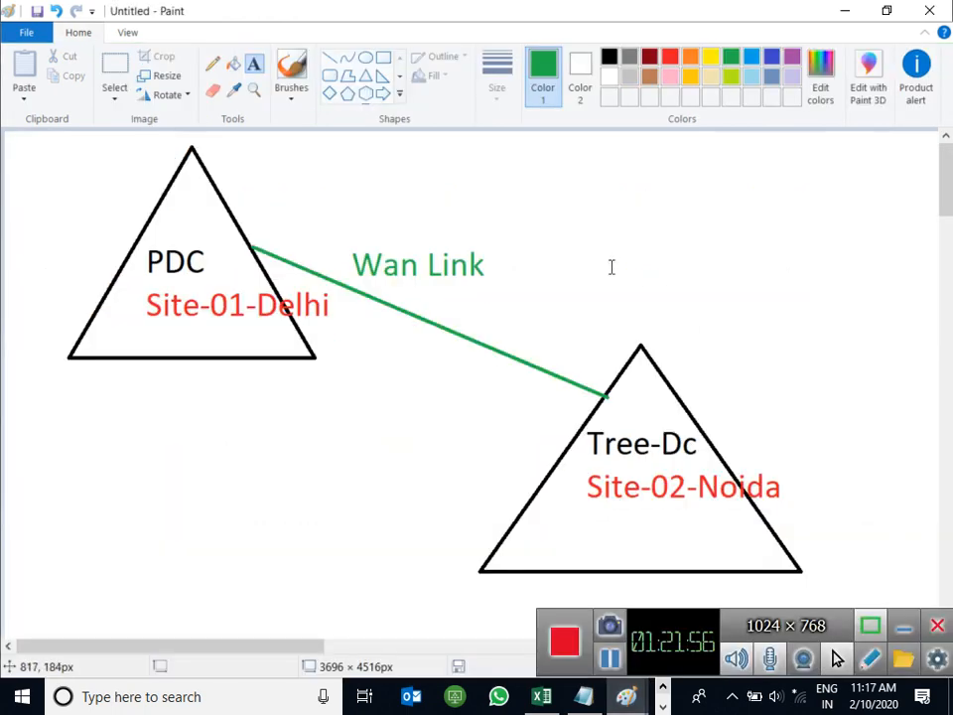
left_click(854, 18)
left_click(627, 696)
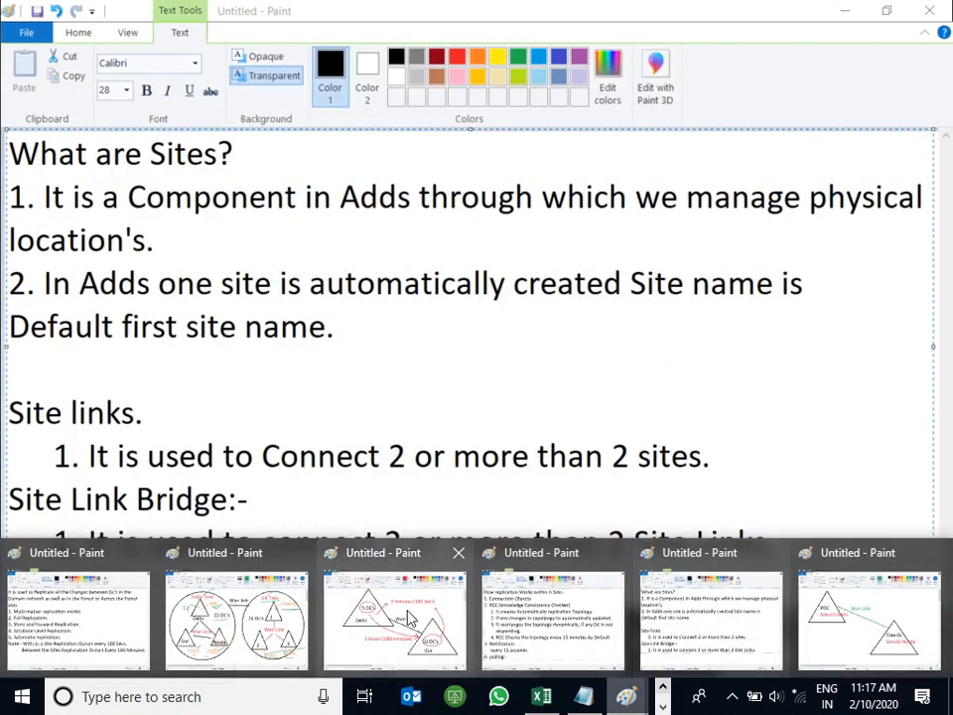
left_click(253, 611)
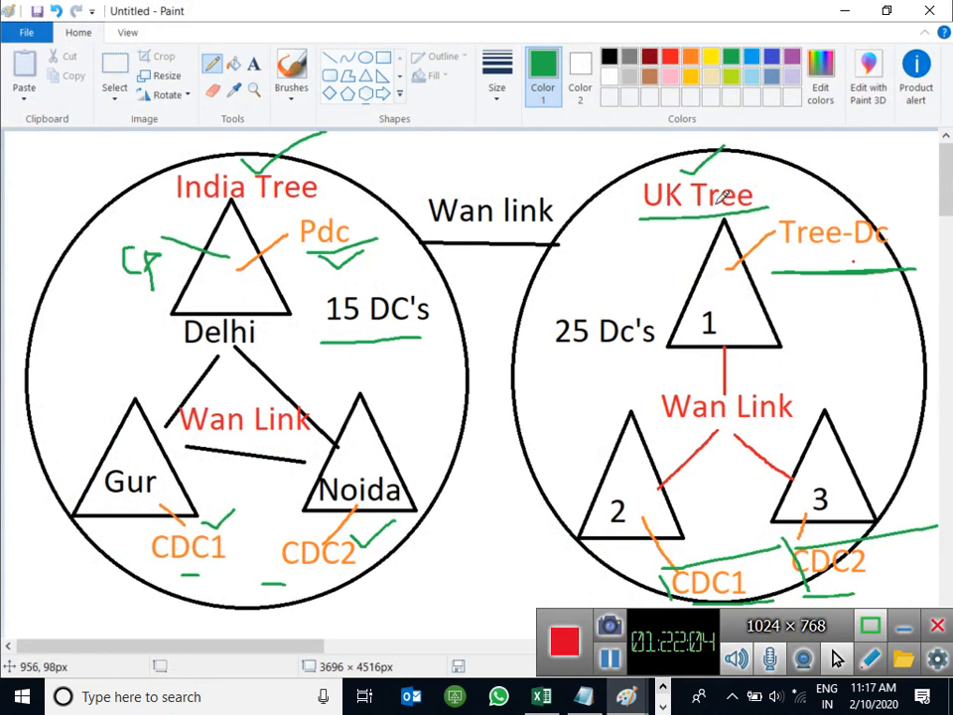
mouse_move(276, 333)
left_mouse_down()
mouse_move(259, 313)
mouse_move(184, 303)
mouse_move(156, 378)
mouse_move(196, 455)
mouse_move(322, 477)
mouse_move(355, 377)
mouse_move(284, 316)
left_mouse_up()
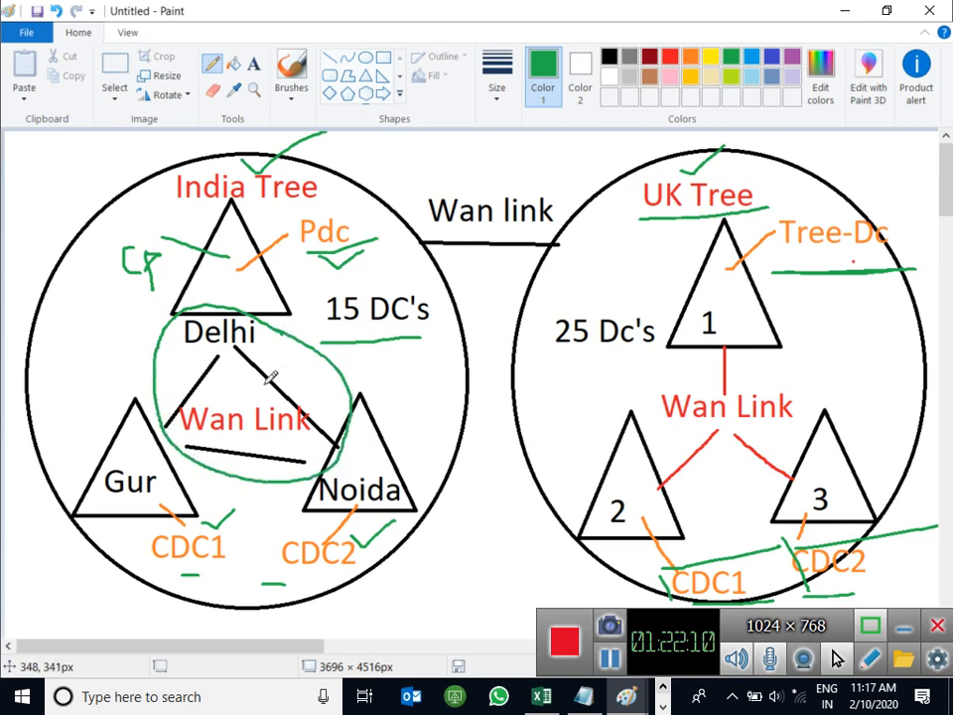
- Circle the UK Tree's Wan Link in green and draw opposing arrows between the India and UK link areas
mouse_move(802, 370)
left_mouse_down()
mouse_move(650, 380)
mouse_move(765, 449)
mouse_move(821, 377)
mouse_move(792, 395)
left_mouse_up()
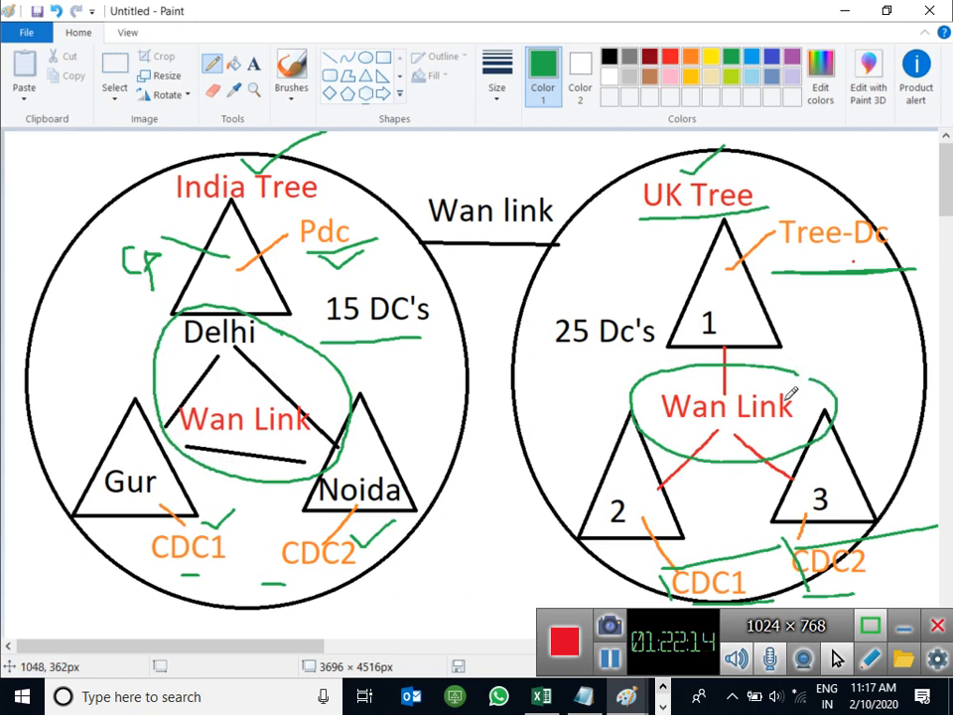
mouse_move(365, 395)
left_mouse_down()
mouse_move(594, 395)
mouse_move(426, 420)
mouse_move(440, 446)
left_mouse_up()
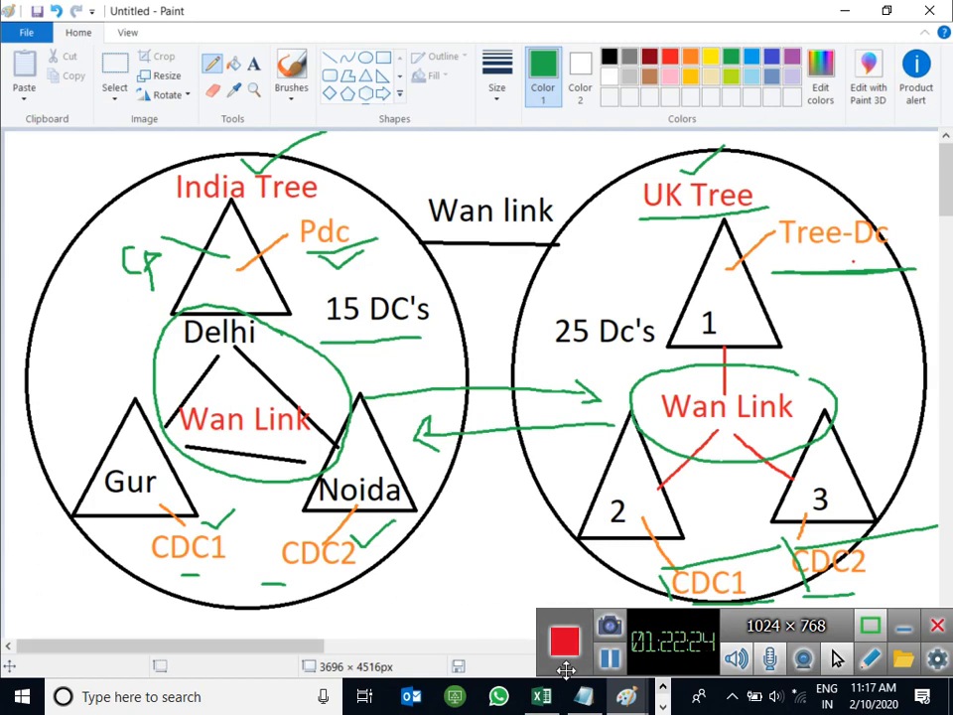
- Open a new blank Paint window and draw two large circles side by side, the second about 483 × 534 px
left_click(626, 696)
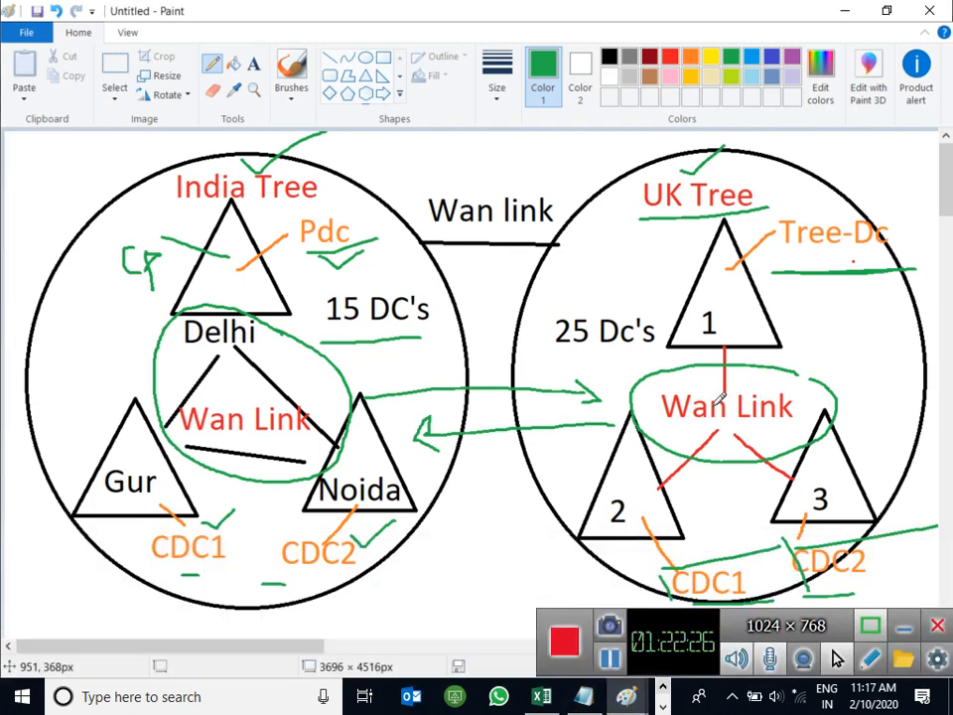
key("super+r")
key("Return")
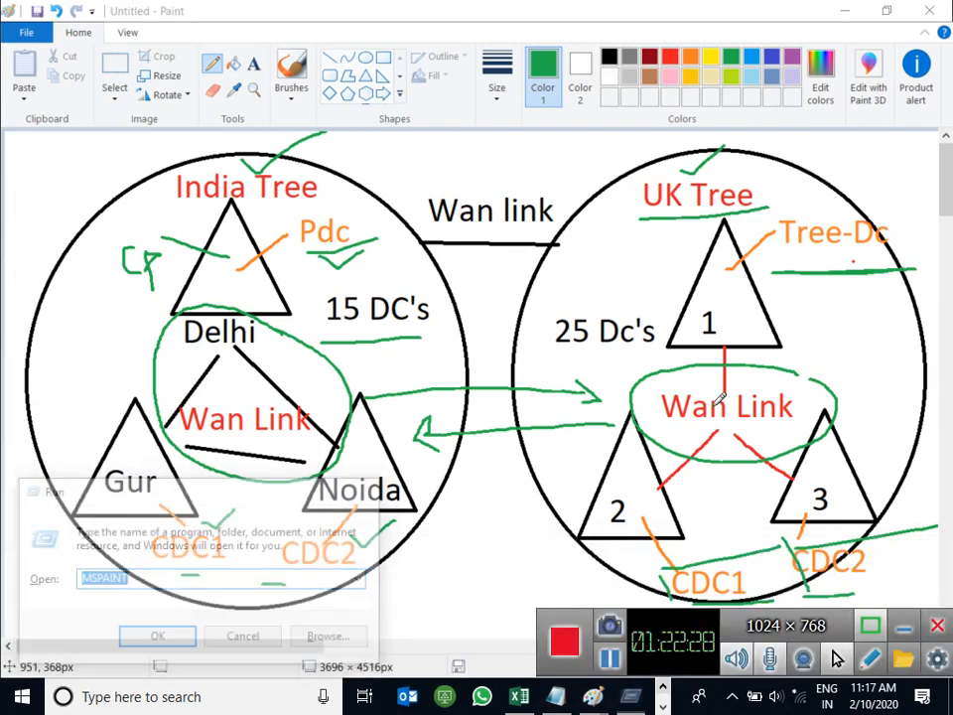
left_click(366, 58)
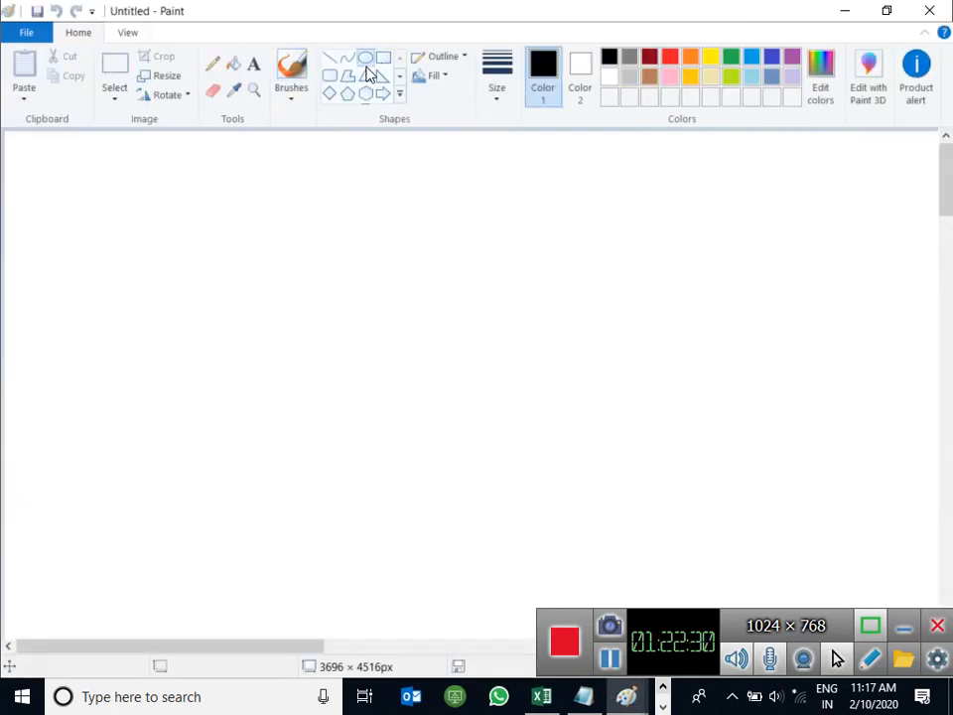
left_click_drag(46, 165, 423, 559)
mouse_move(561, 169)
left_mouse_down()
mouse_move(677, 315)
mouse_move(922, 566)
left_mouse_up()
- Draw two triangles inside each circle, one near the top and one lower to its right
left_click(365, 75)
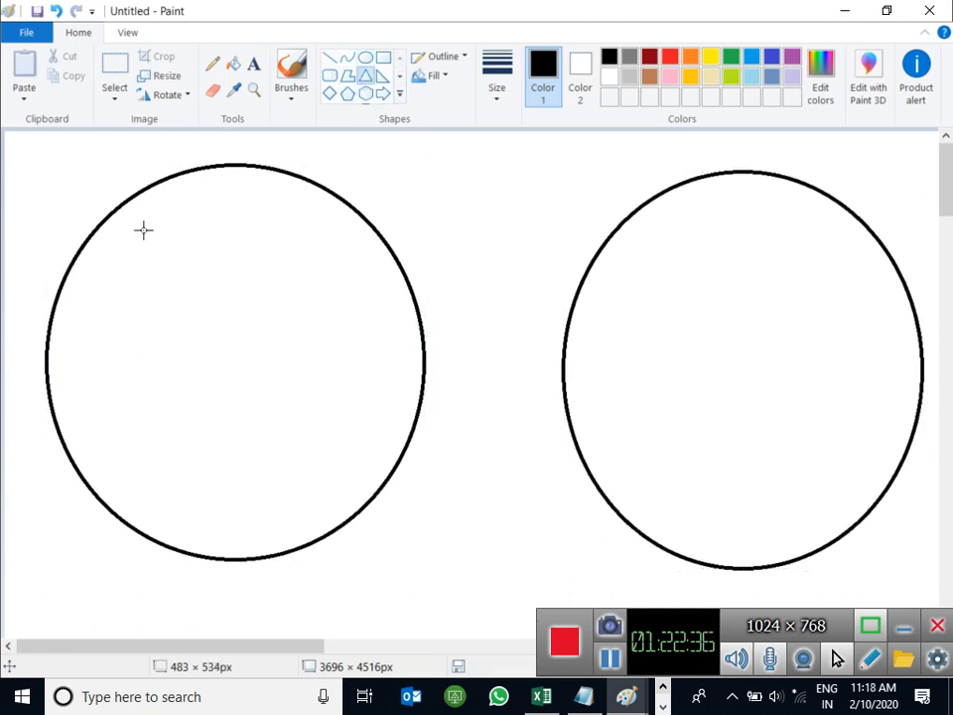
left_click_drag(135, 224, 243, 309)
left_click_drag(217, 381, 331, 469)
left_click_drag(666, 224, 807, 326)
left_click_drag(770, 389, 876, 487)
left_click_drag(769, 487, 739, 502)
left_click(536, 531)
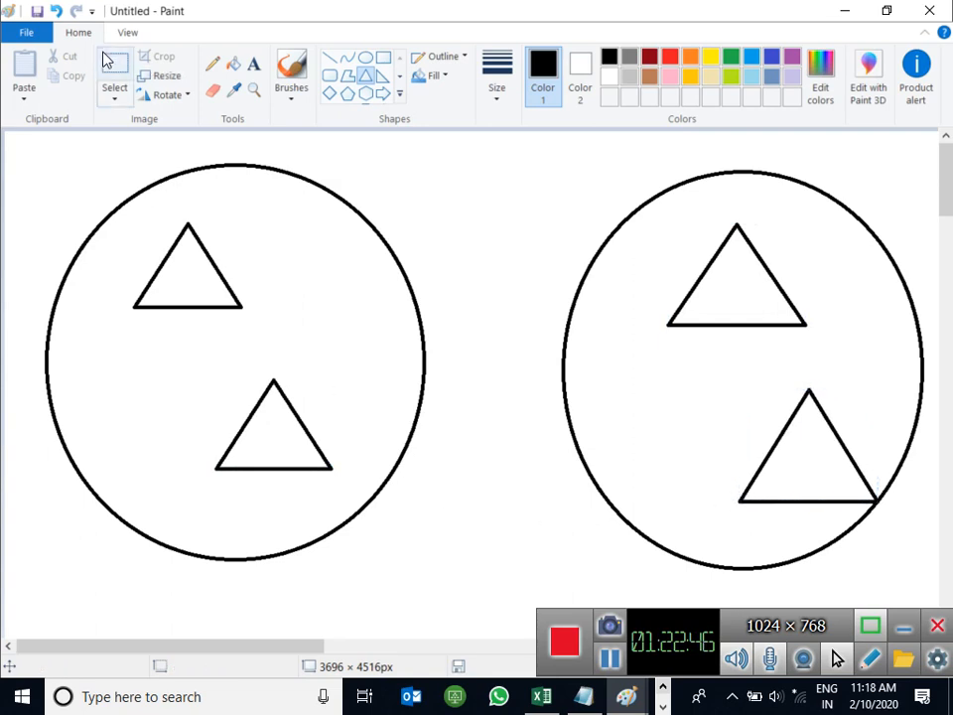
- Add the text label "India Tree" above the upper triangle in the first circle
left_click(254, 68)
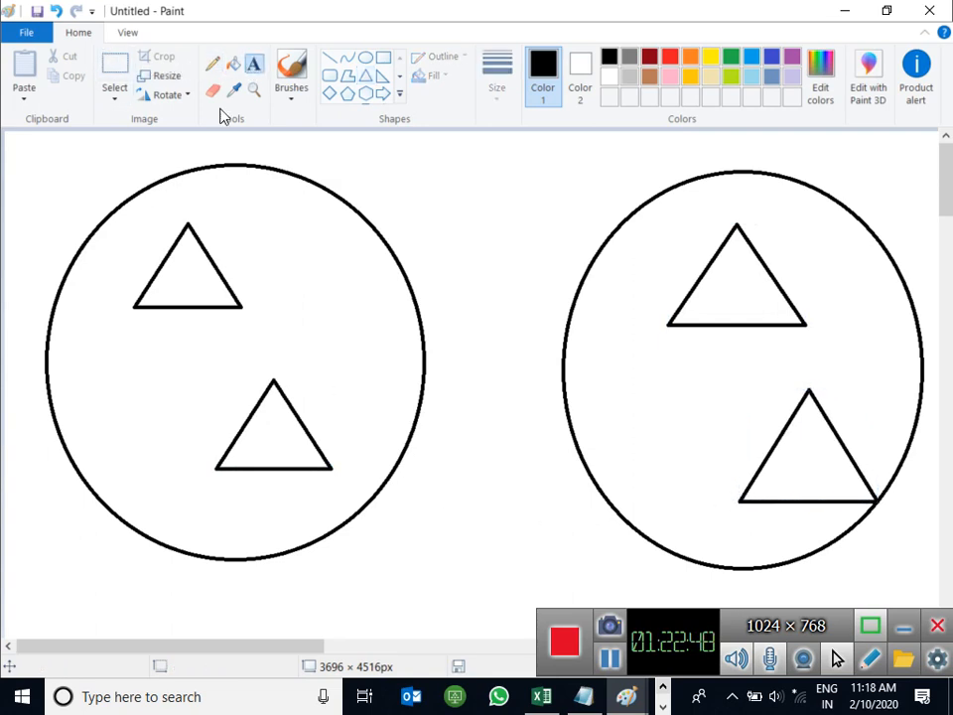
left_click(216, 194)
type("In")
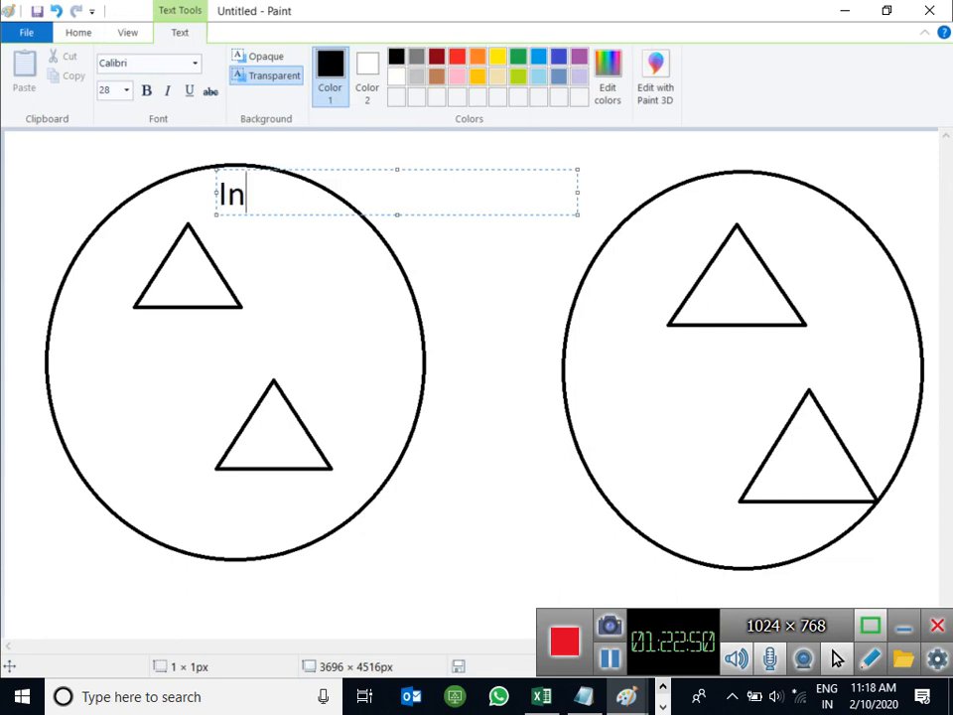
type("dia Tree")
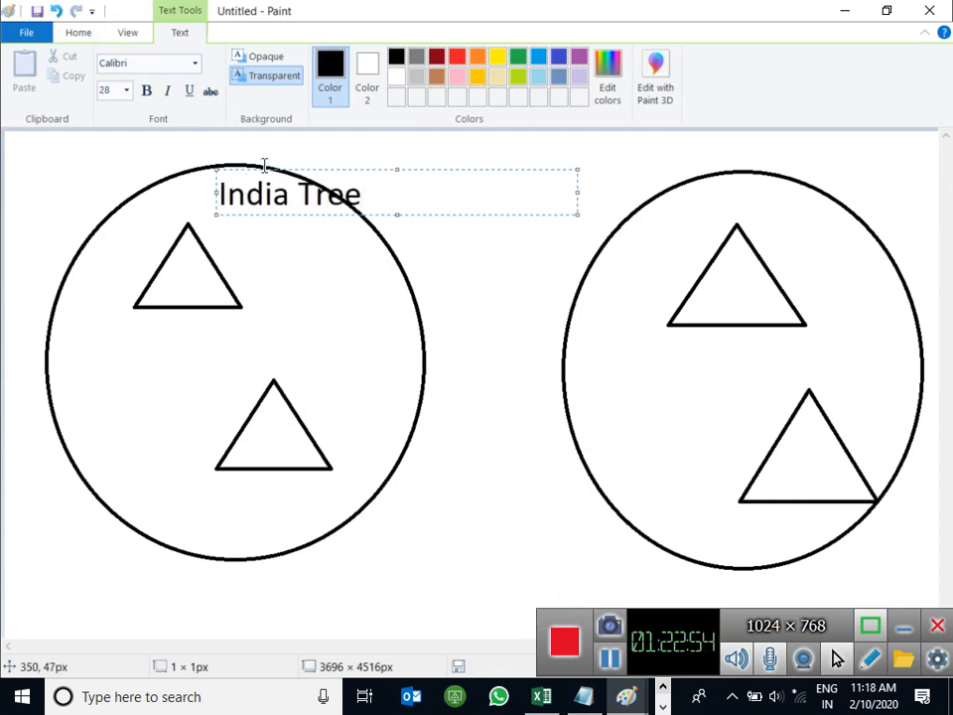
left_click_drag(272, 166, 211, 180)
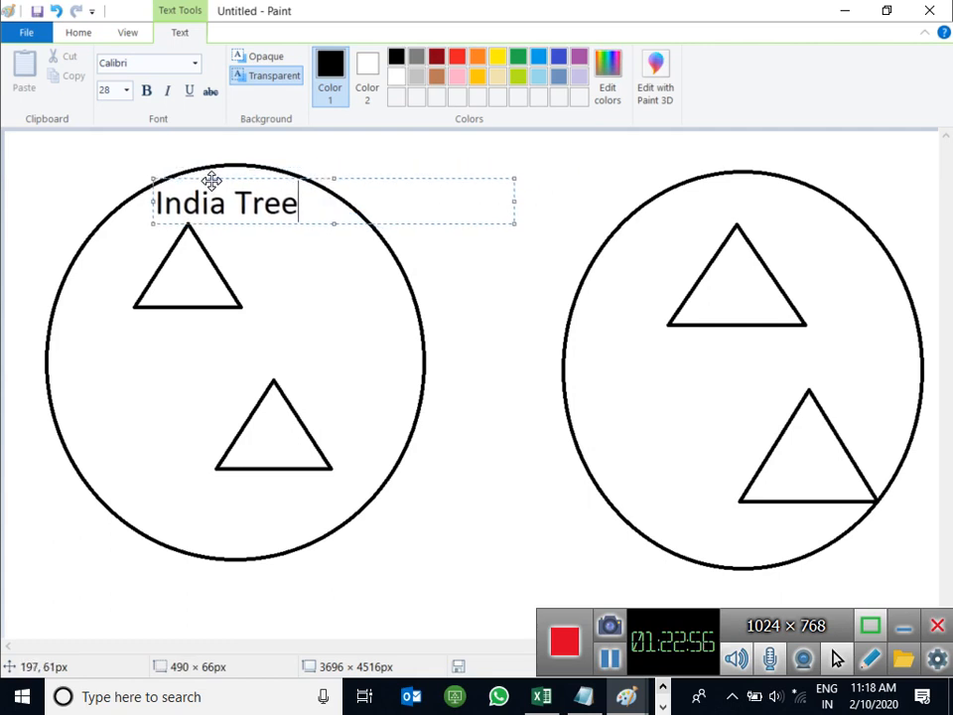
left_click(668, 207)
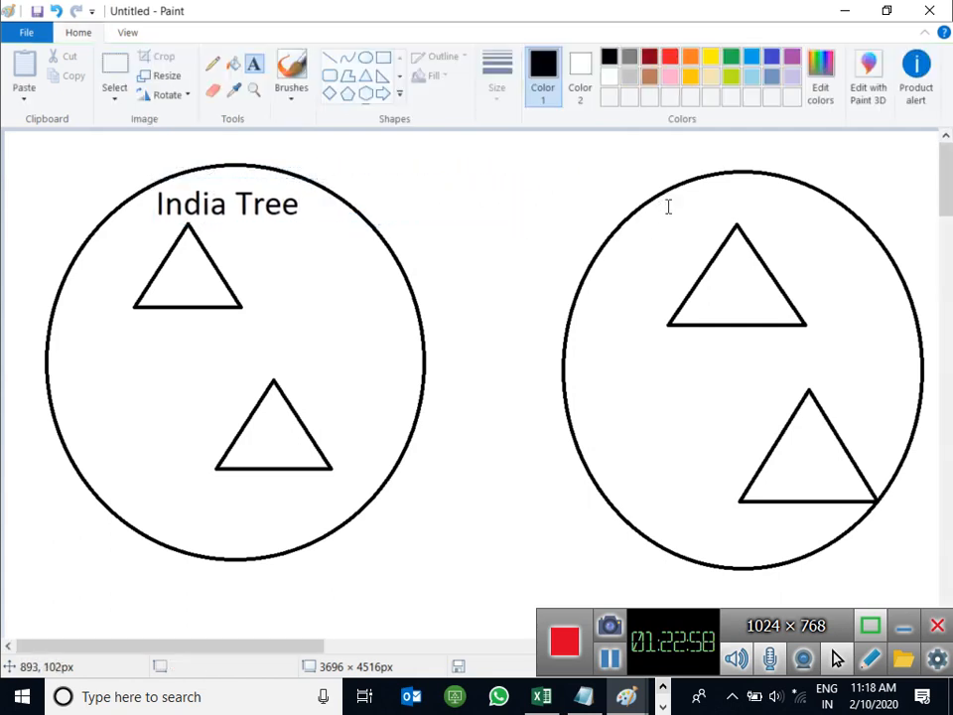
- Add the text label "UK Tree" above the upper triangle in the second circle
left_click(669, 207)
type("UK")
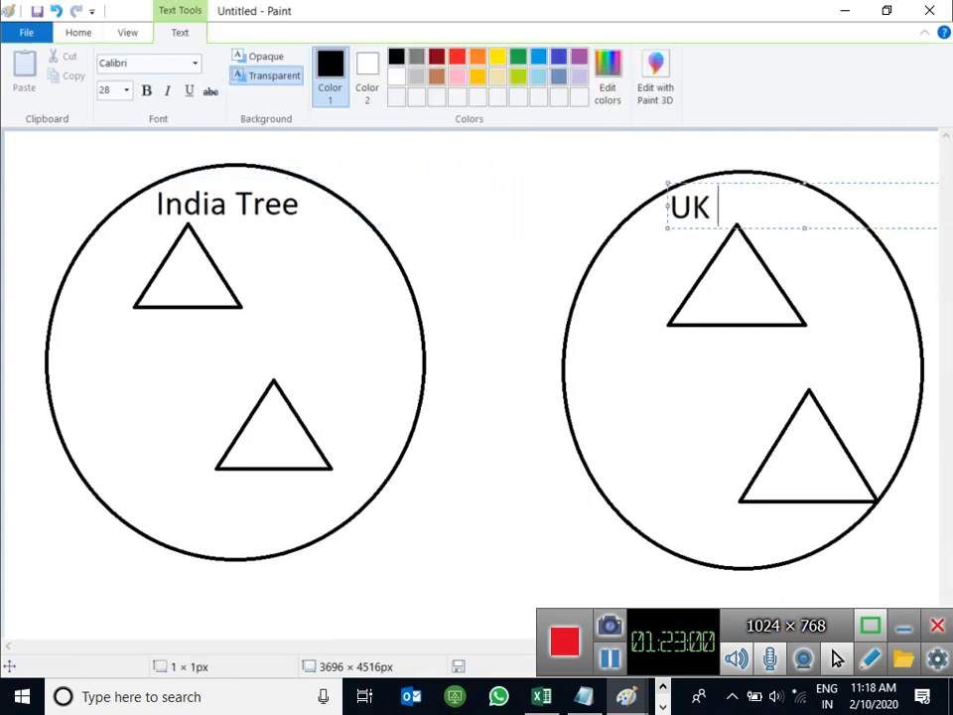
type(" Tree")
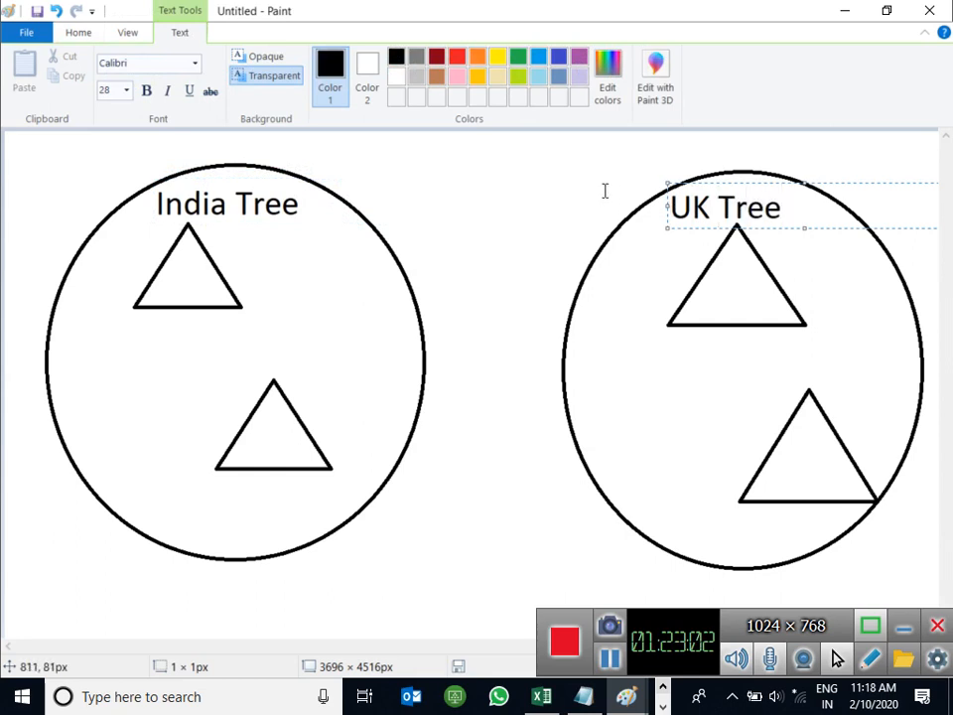
left_click(604, 192)
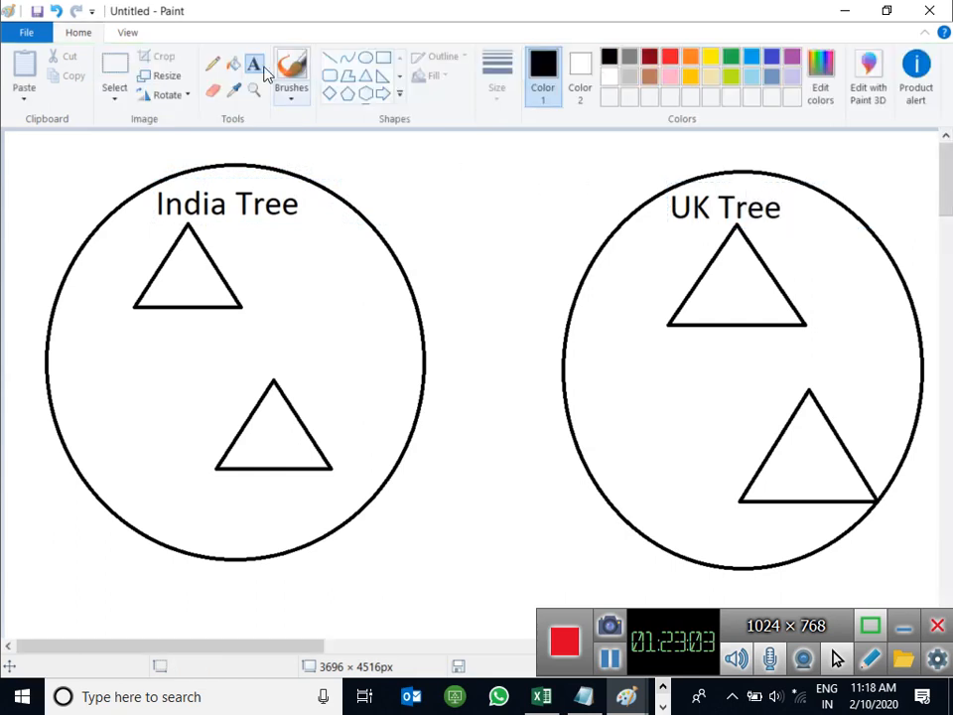
- Number the India Tree triangles 1 for the upper one and 2 for the lower one
left_click(173, 283)
type("1")
left_click(258, 453)
left_click(257, 448)
type("2")
left_click(719, 291)
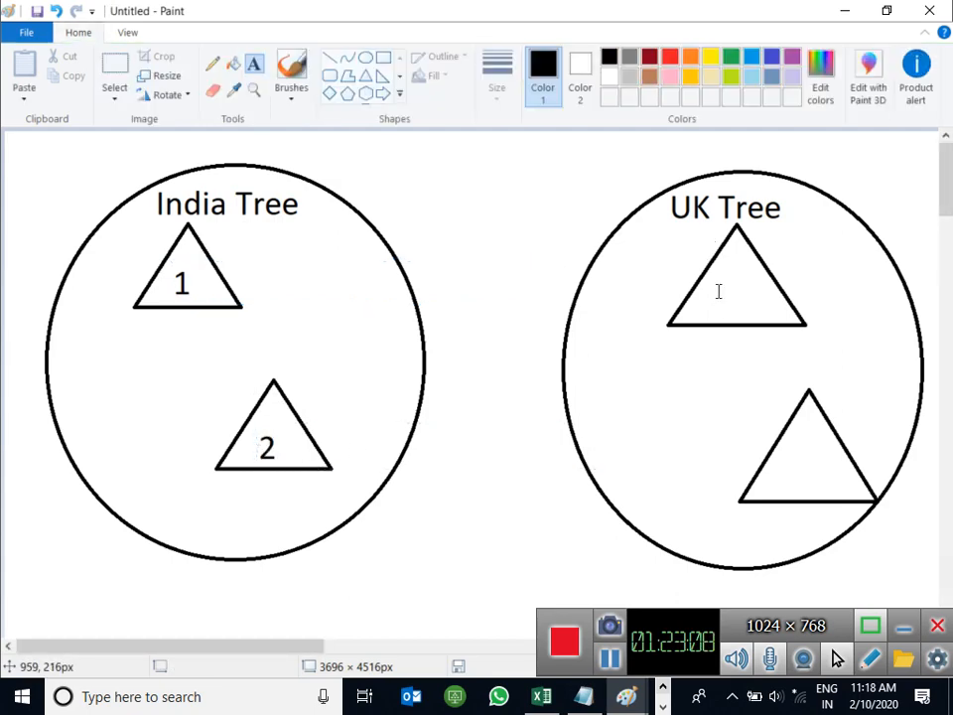
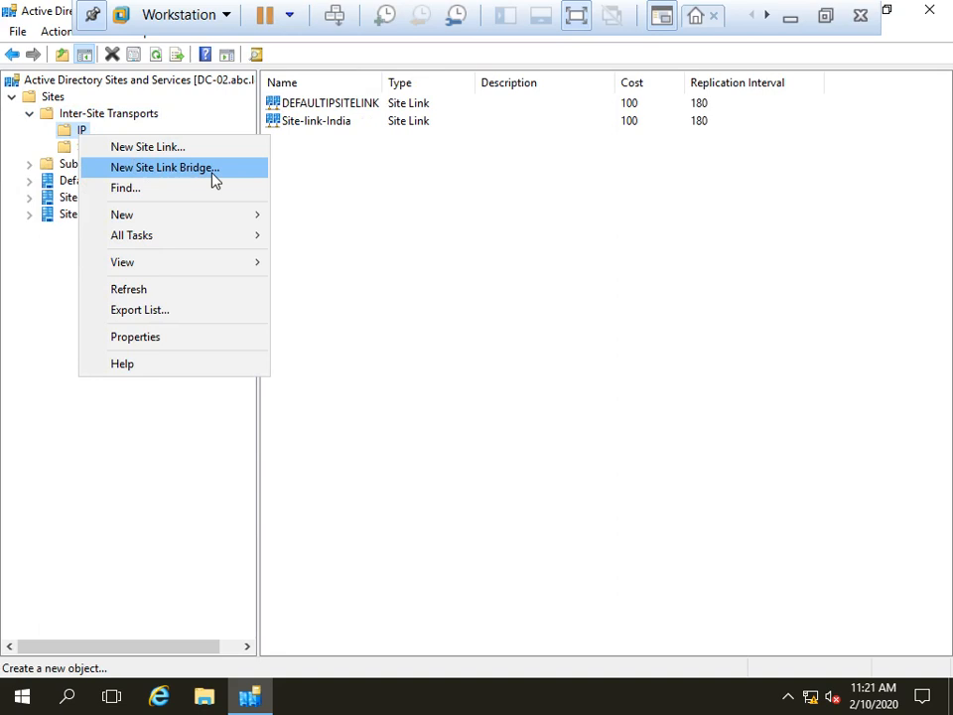
left_click(211, 170)
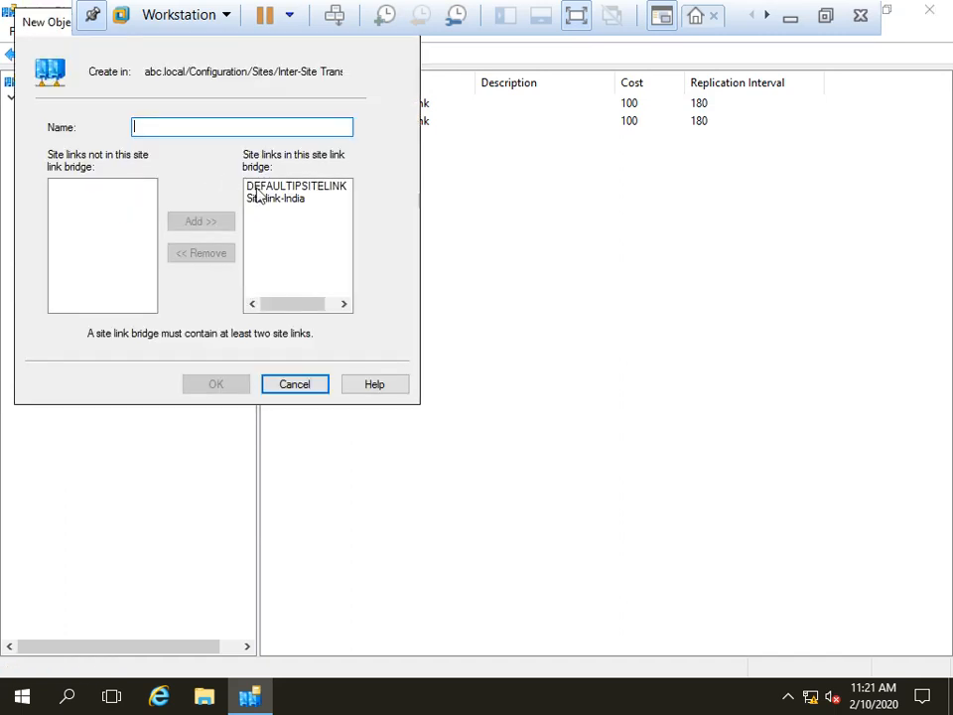
left_click_drag(45, 29, 278, 67)
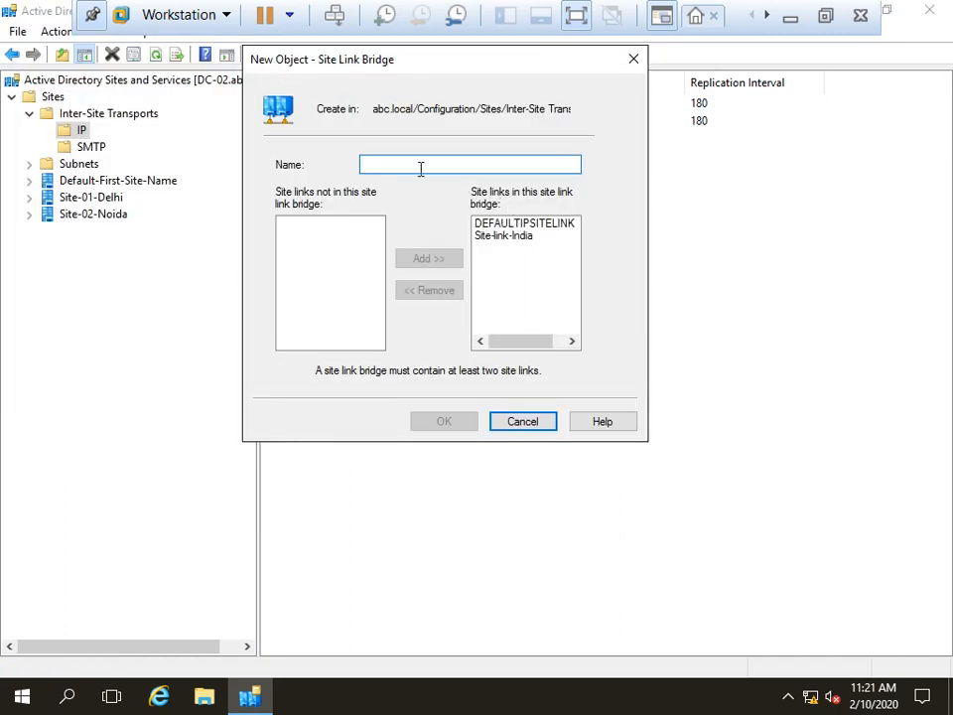
left_click(633, 59)
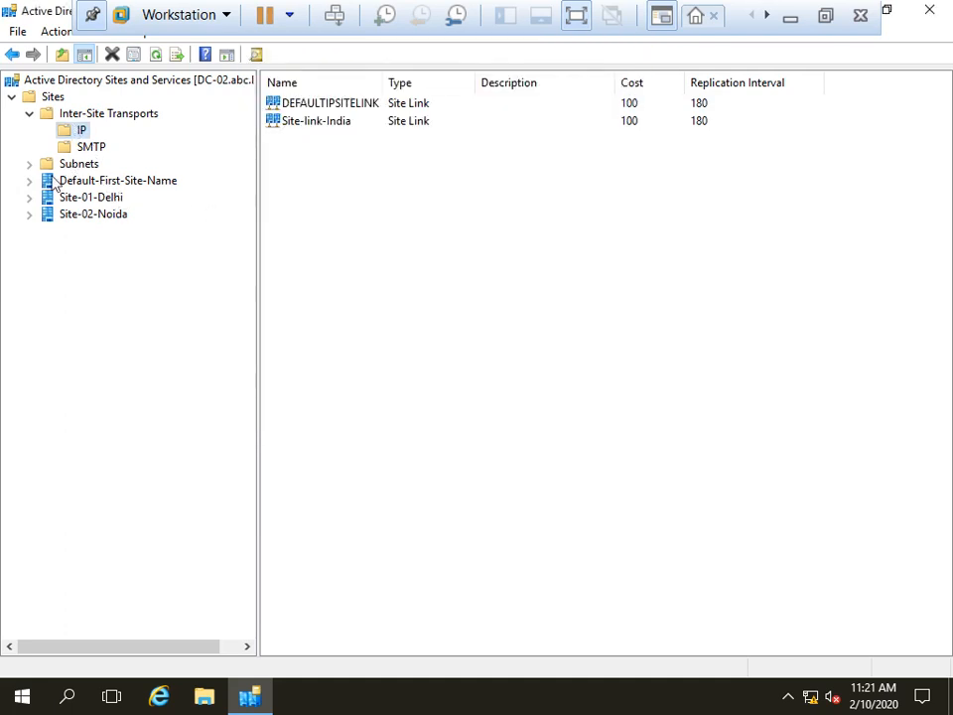
- Create a new site named UK-Site-01 under Sites, using the DEFAULTIPSITELINK site link
right_click(54, 98)
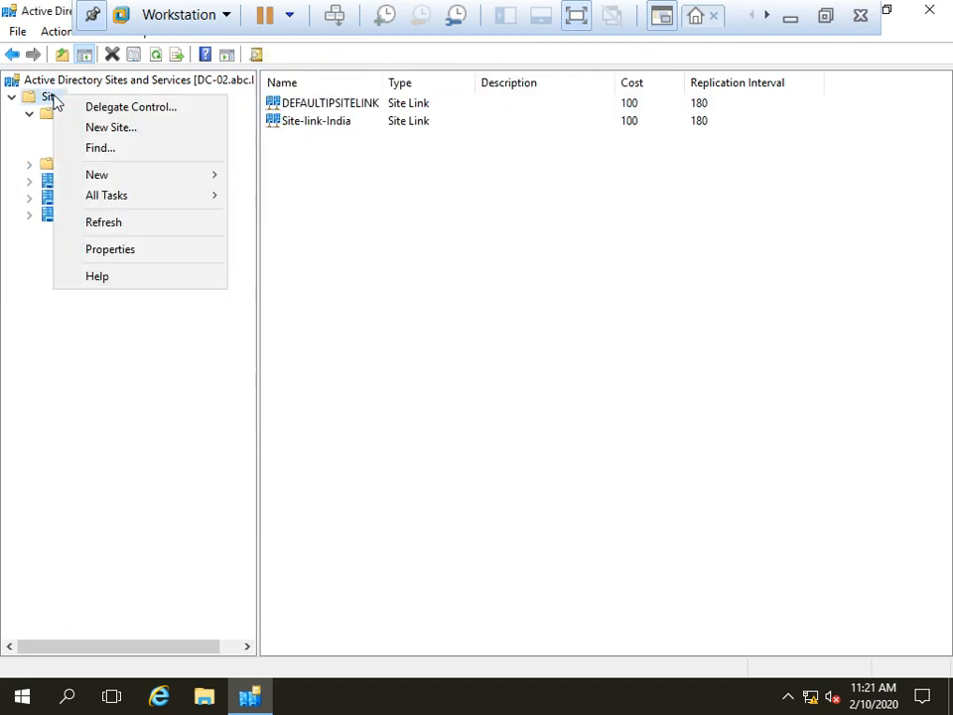
left_click(100, 130)
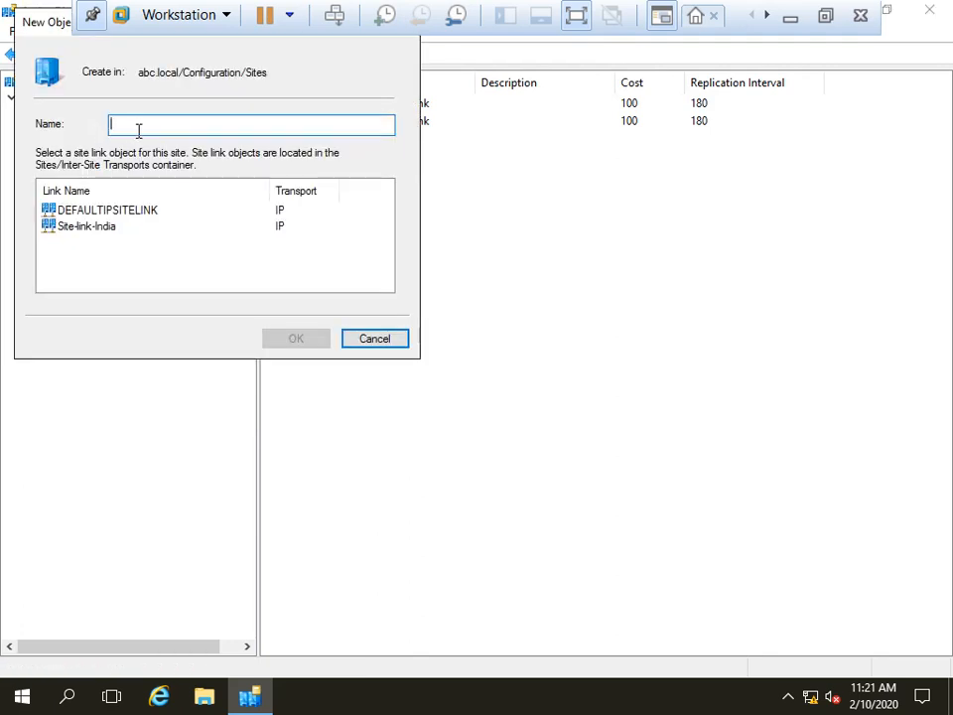
type("UK-Site -01")
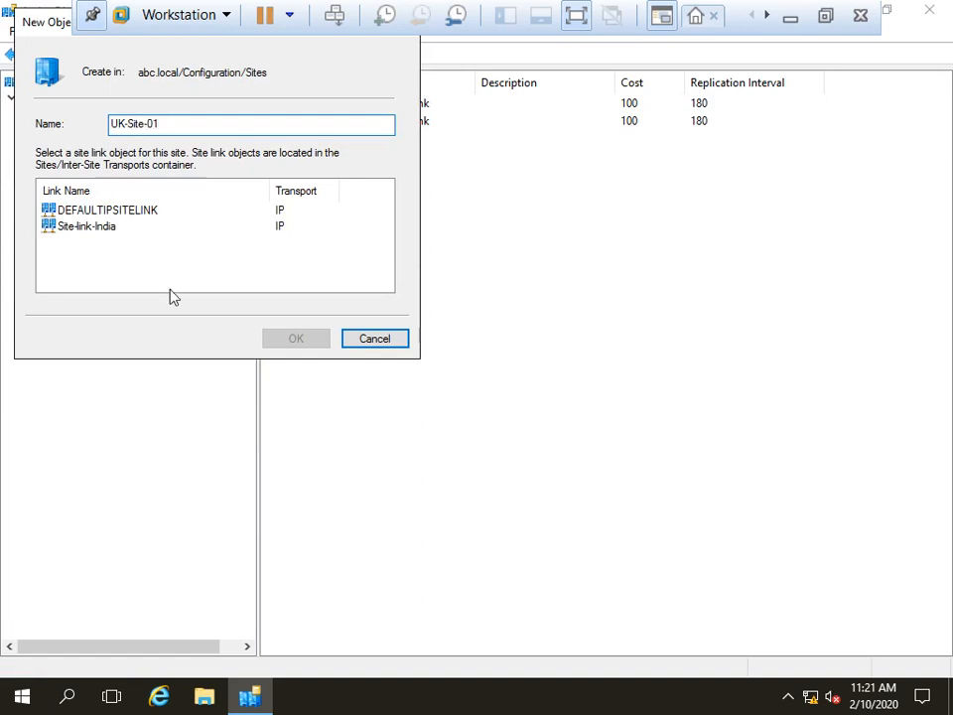
left_click(99, 211)
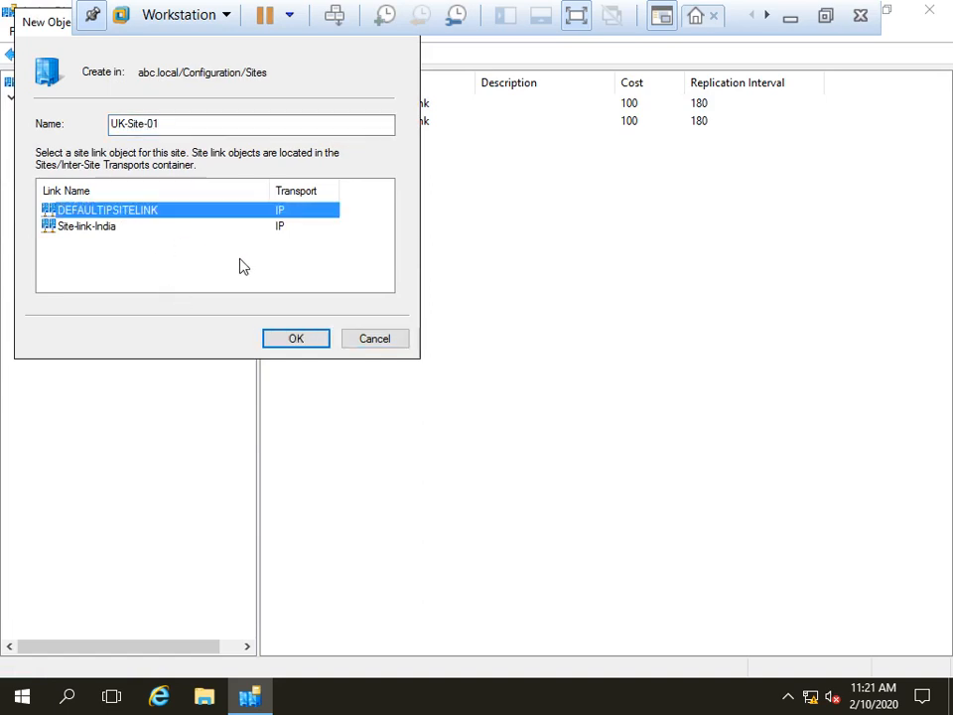
left_click(296, 337)
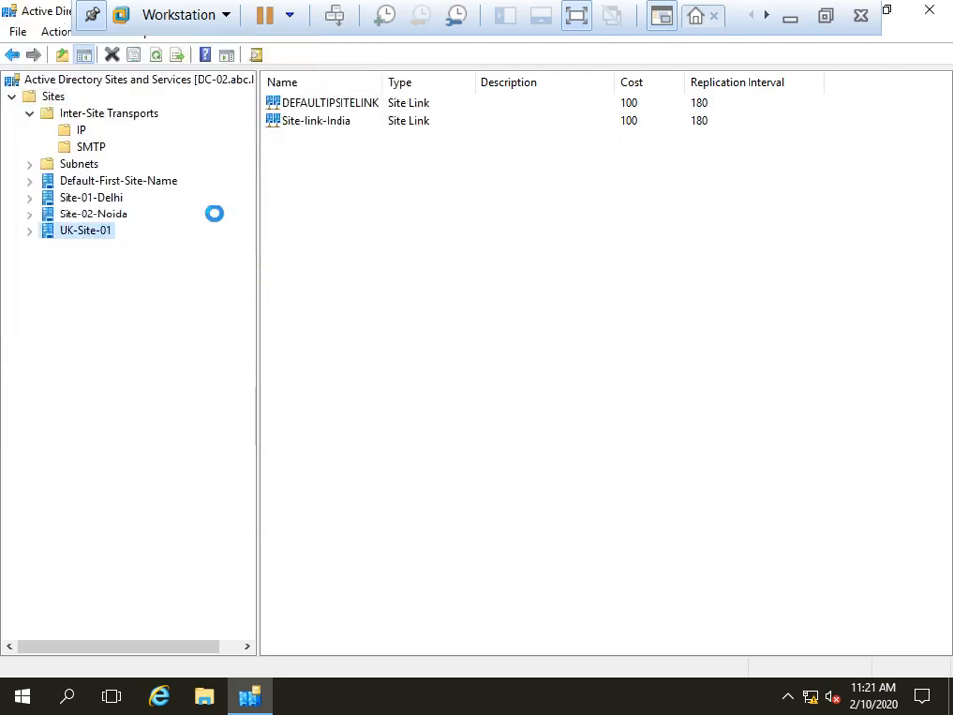
- Create a second UK site named Uk-Site-02 under Sites, using the DEFAULTIPSITELINK site link
right_click(54, 98)
left_click(128, 132)
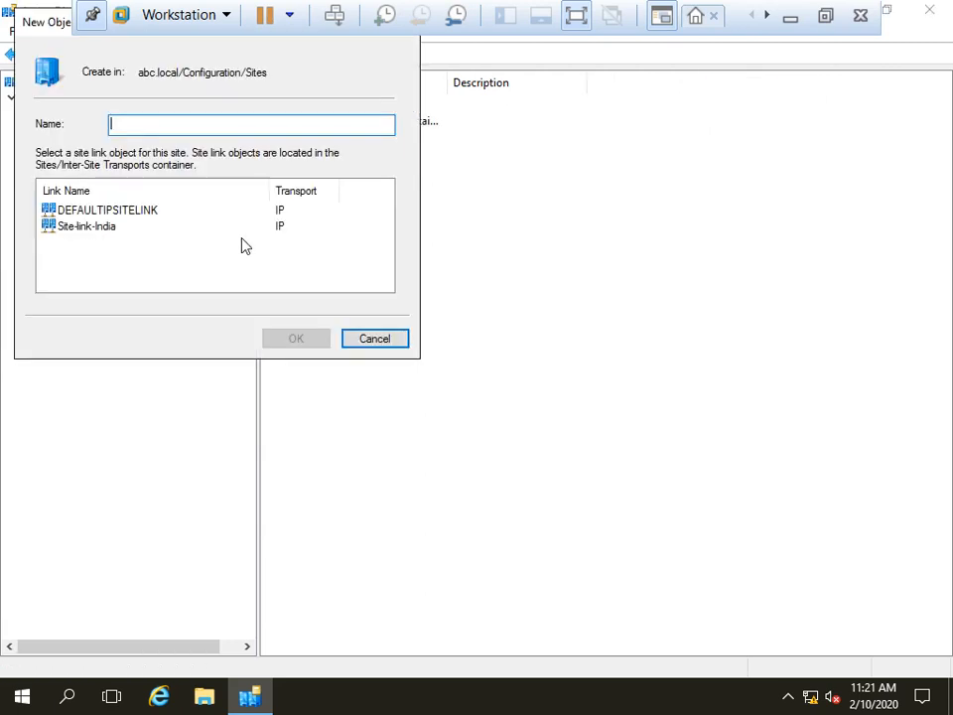
type("Uk-Su")
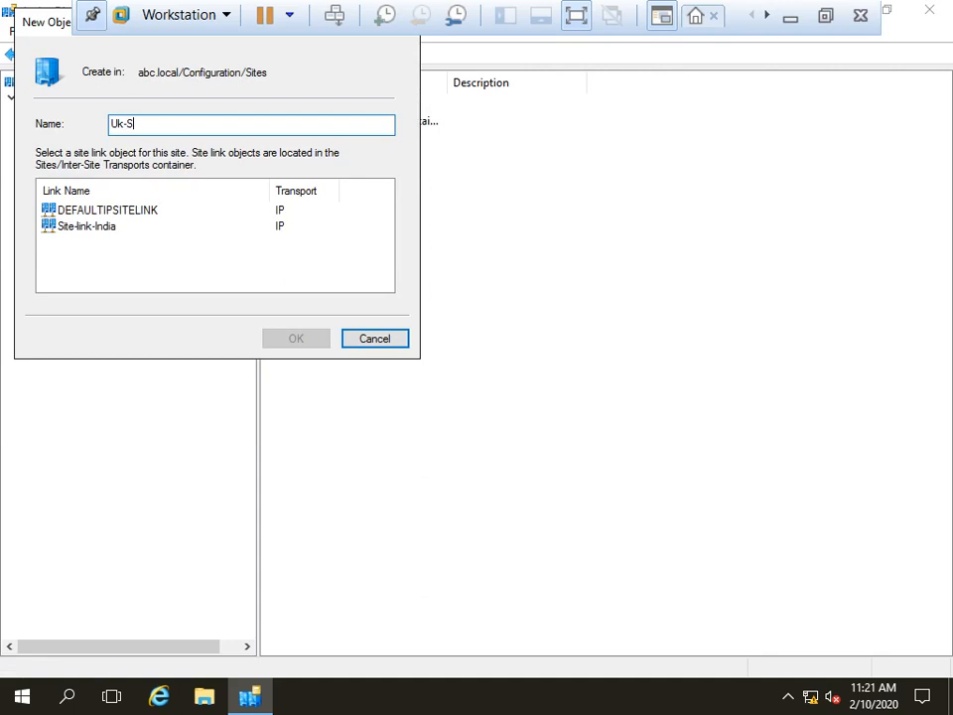
key("BackSpace")
type("ite-02")
left_click(153, 211)
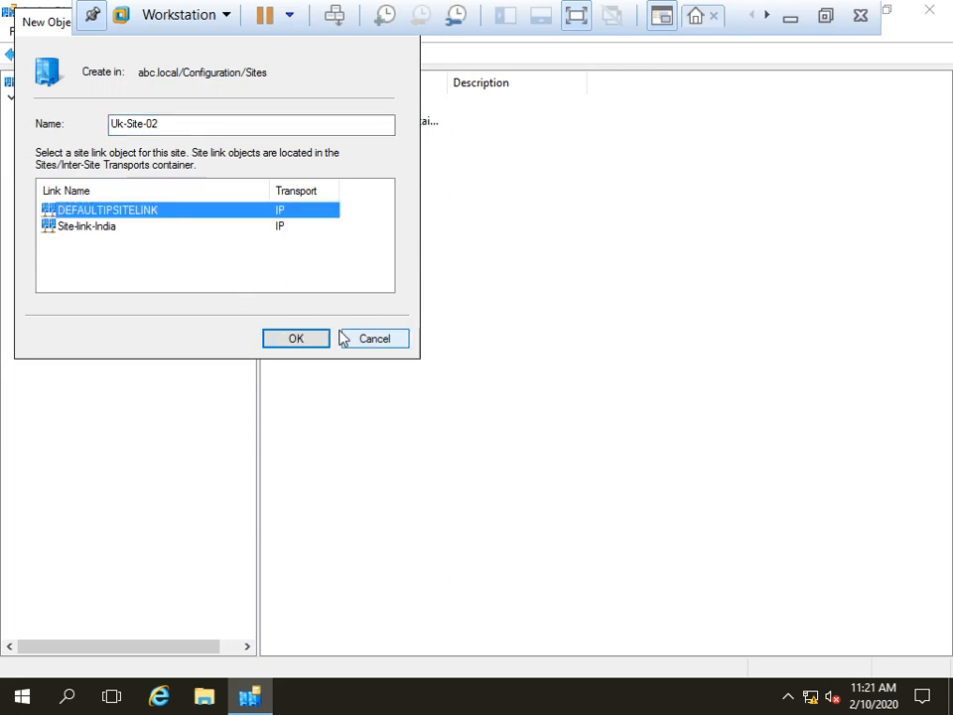
left_click(296, 339)
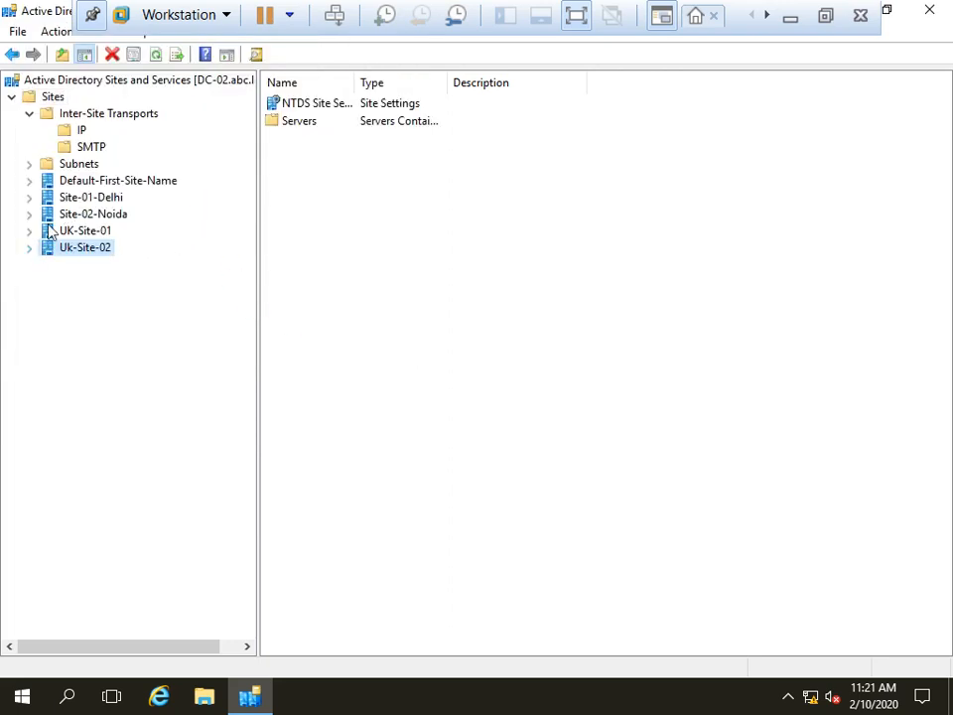
- Create an IP site link named Site-link-UK that contains the sites UK-Site-01 and Uk-Site-02
right_click(80, 130)
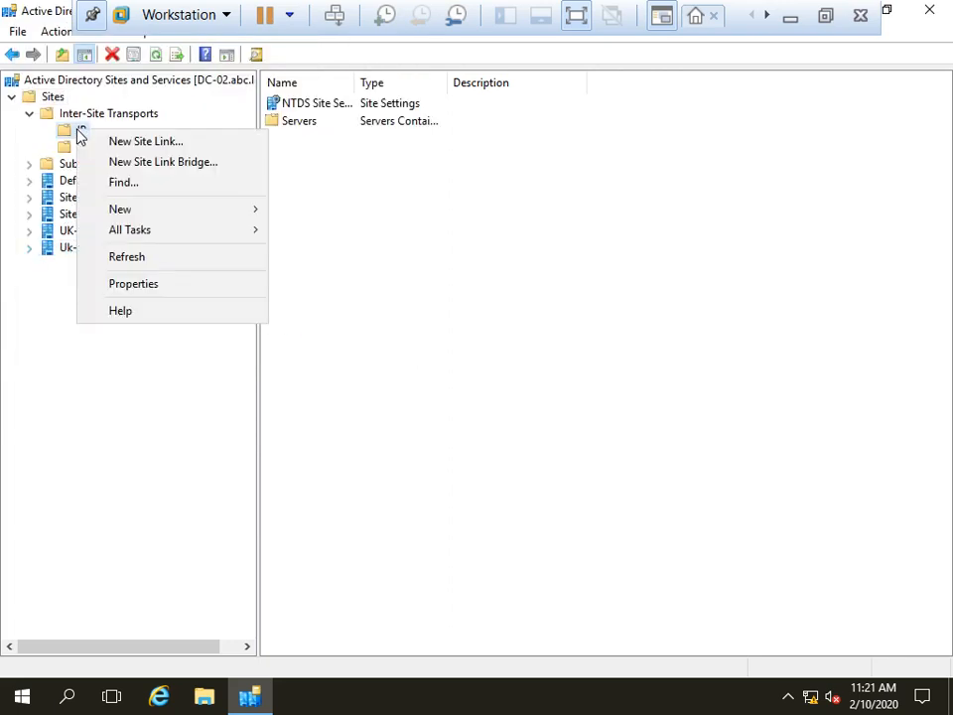
left_click(149, 142)
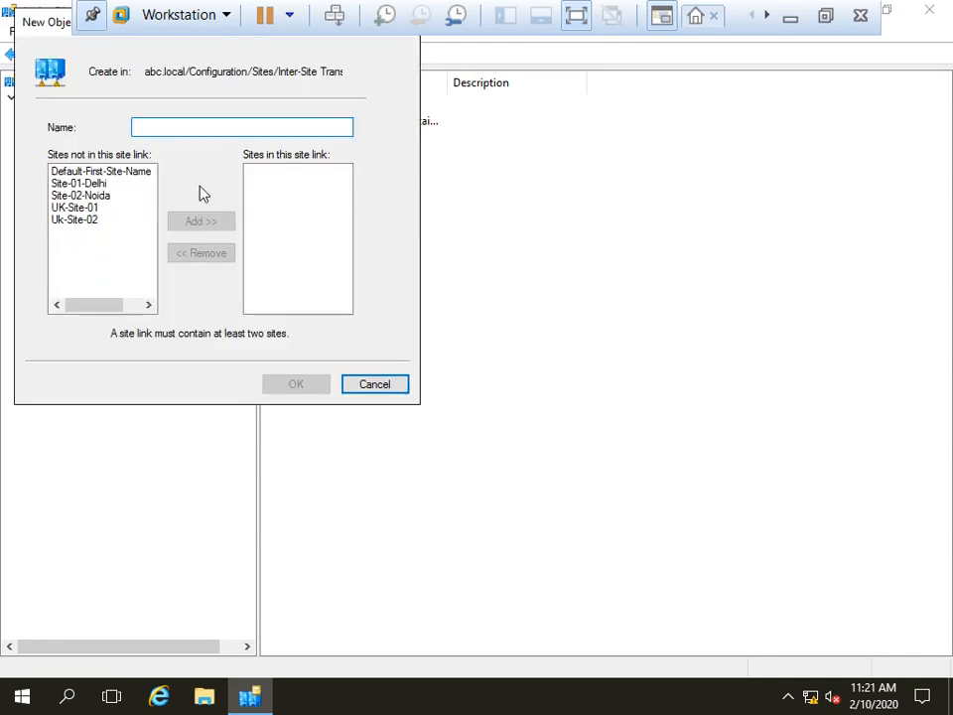
type("Site")
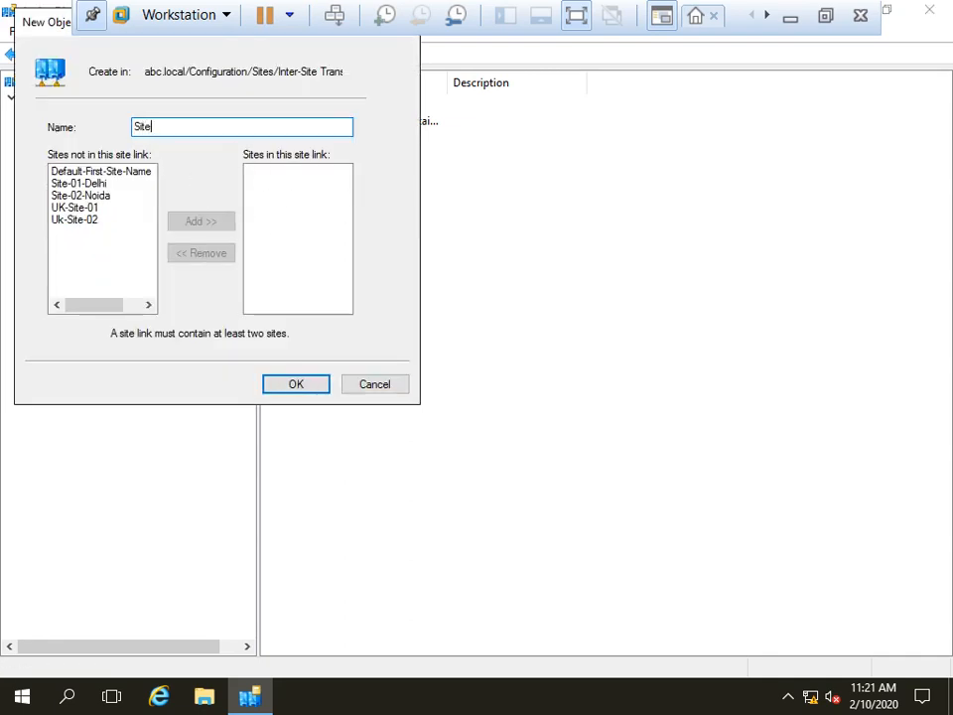
type("-link-UK")
left_click(85, 195)
left_click(94, 209)
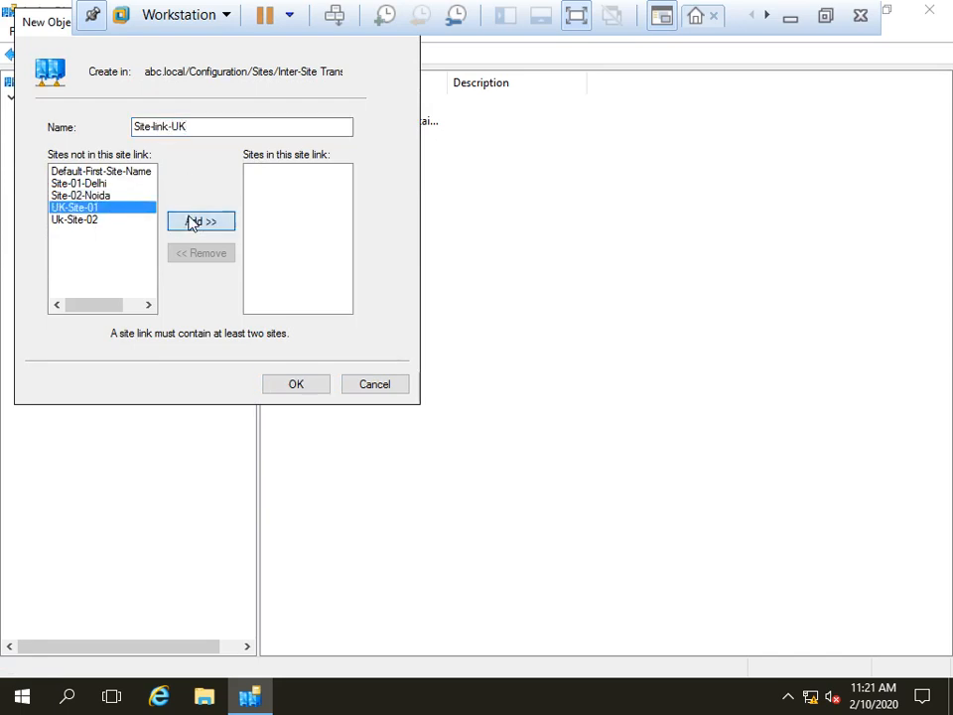
left_click(197, 220)
left_click(89, 209)
left_click(208, 222)
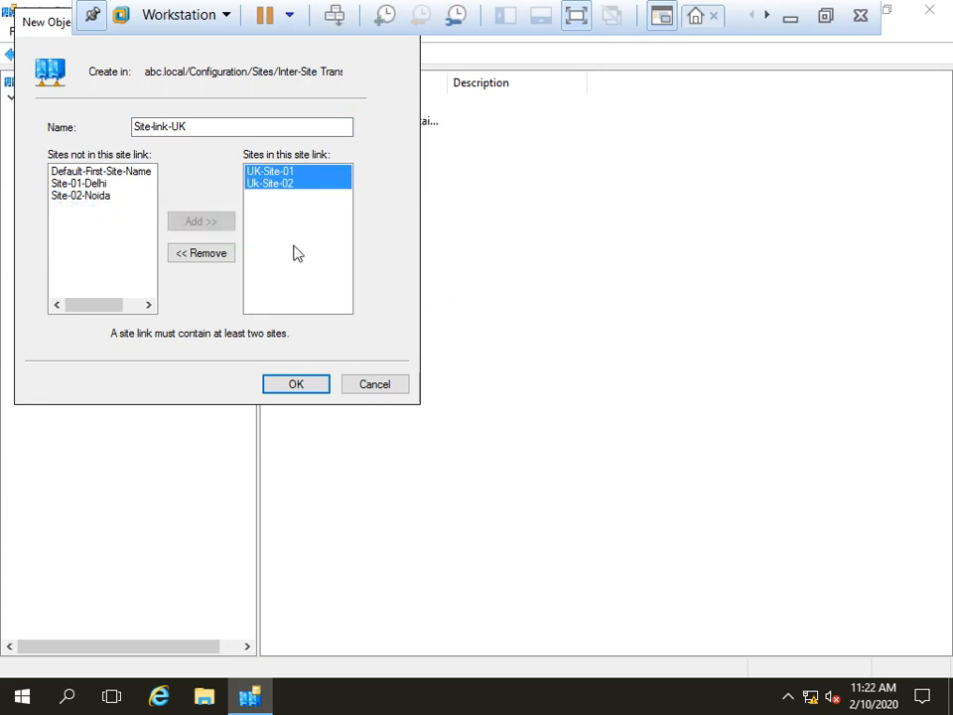
left_click(281, 385)
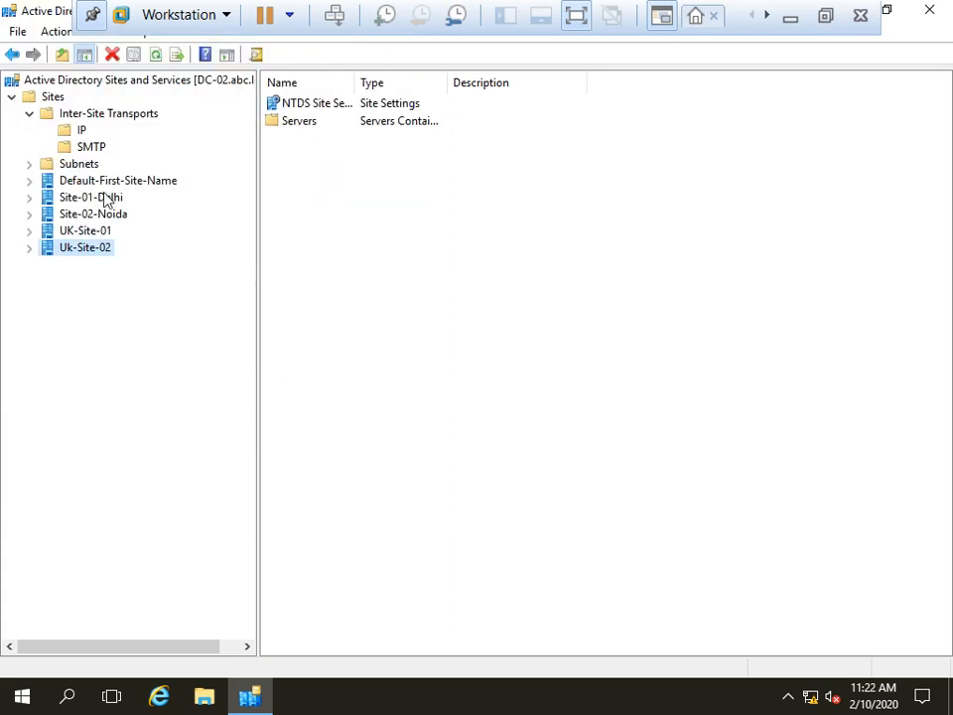
- Create an IP site link bridge named Site-link-Bridge that contains the site links Site-link-India and Site-link-UK
left_click(81, 130)
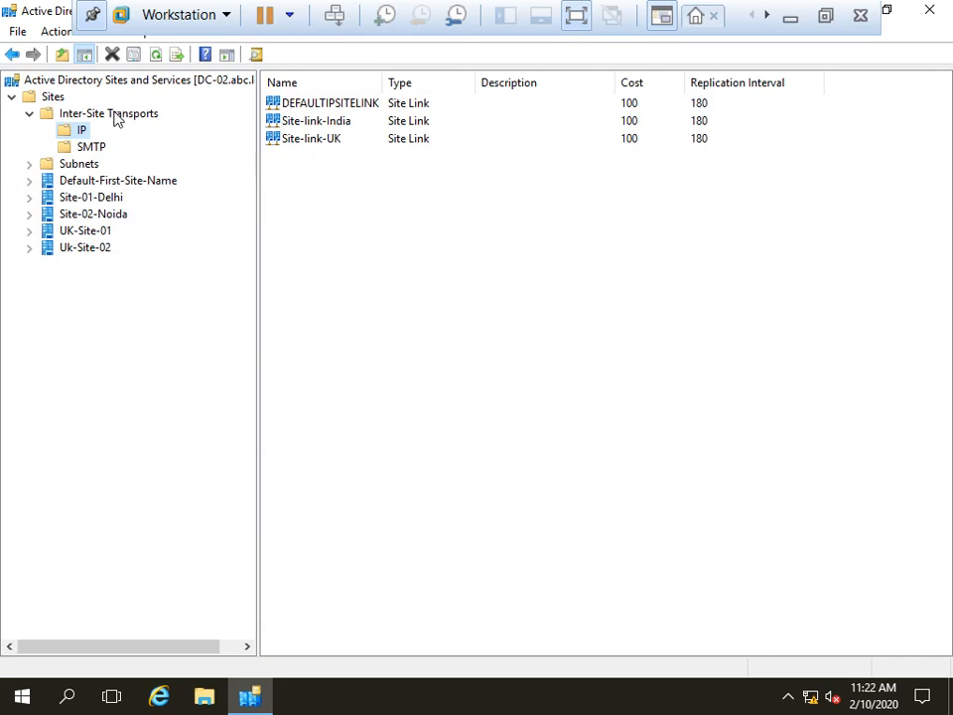
right_click(78, 130)
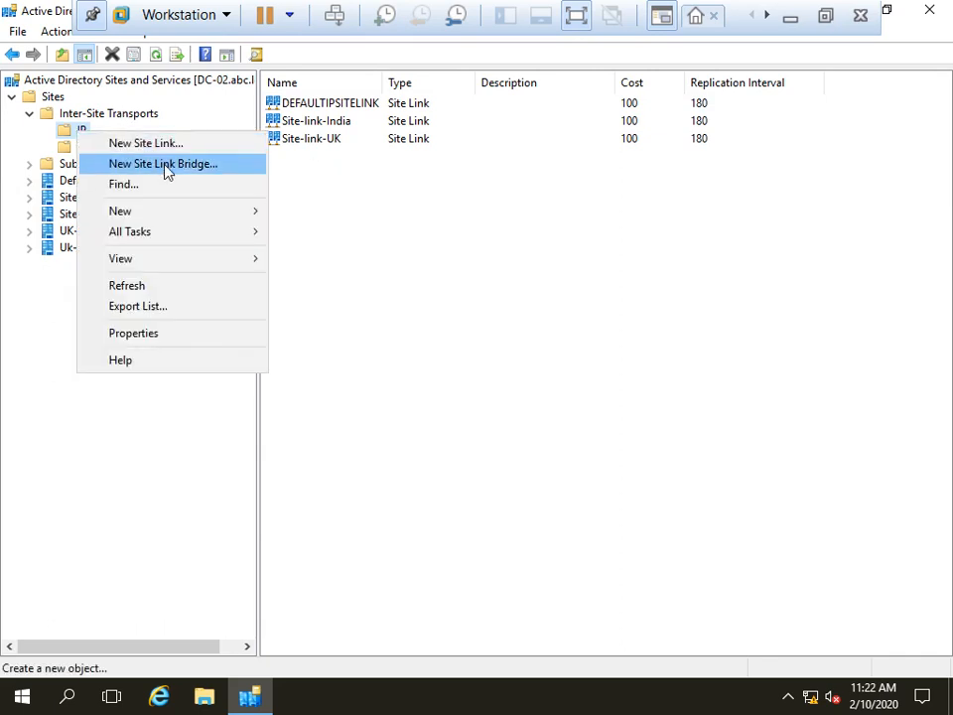
left_click(166, 165)
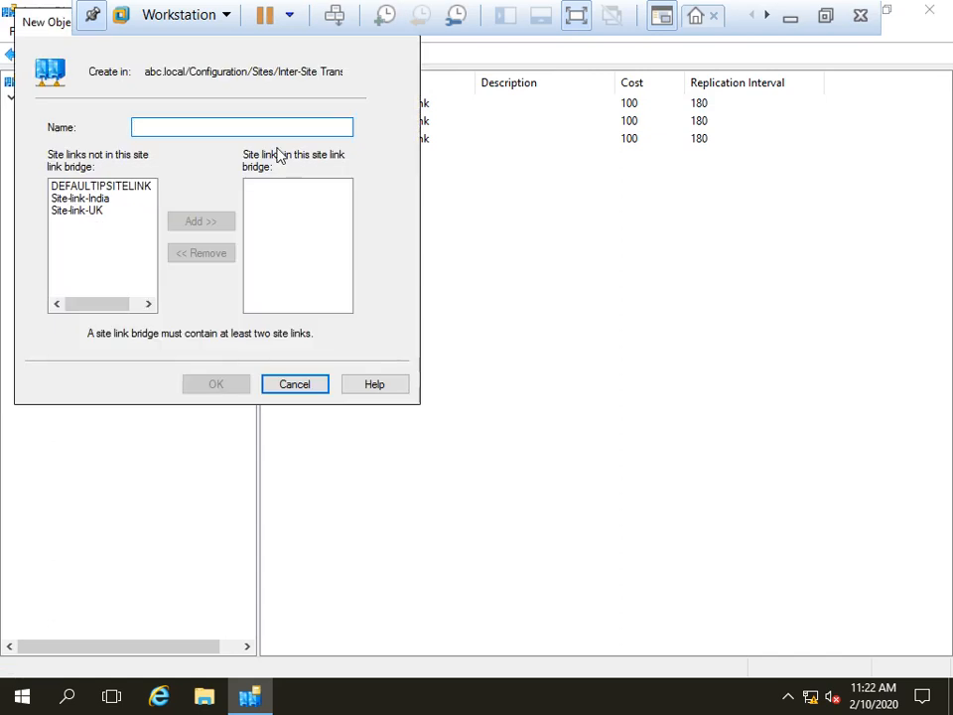
type("Site")
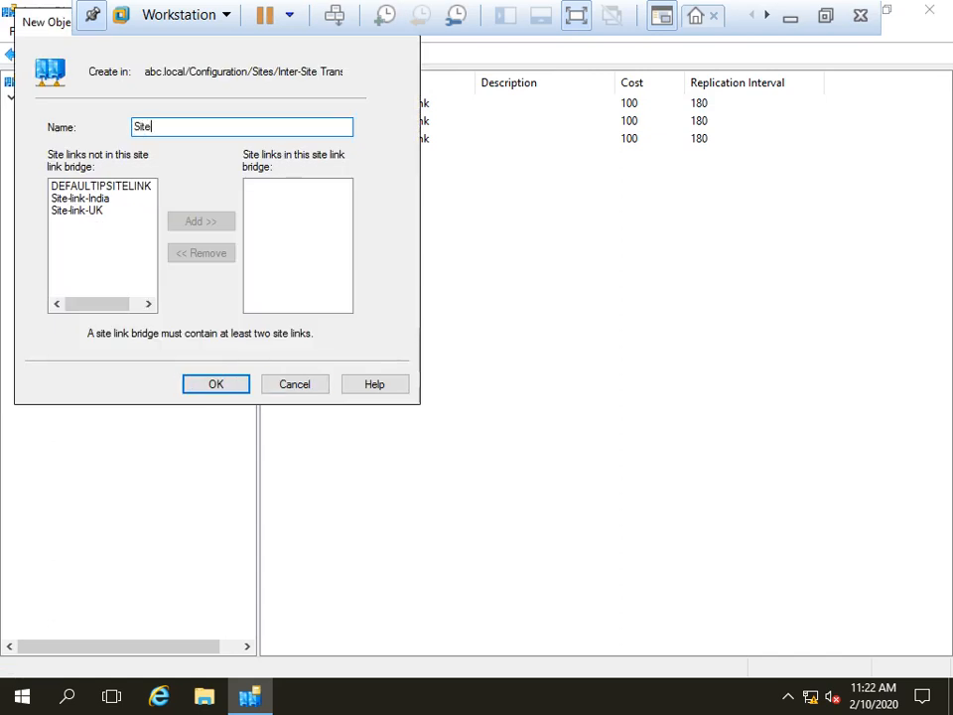
type("-link-Bridge")
left_click(79, 199)
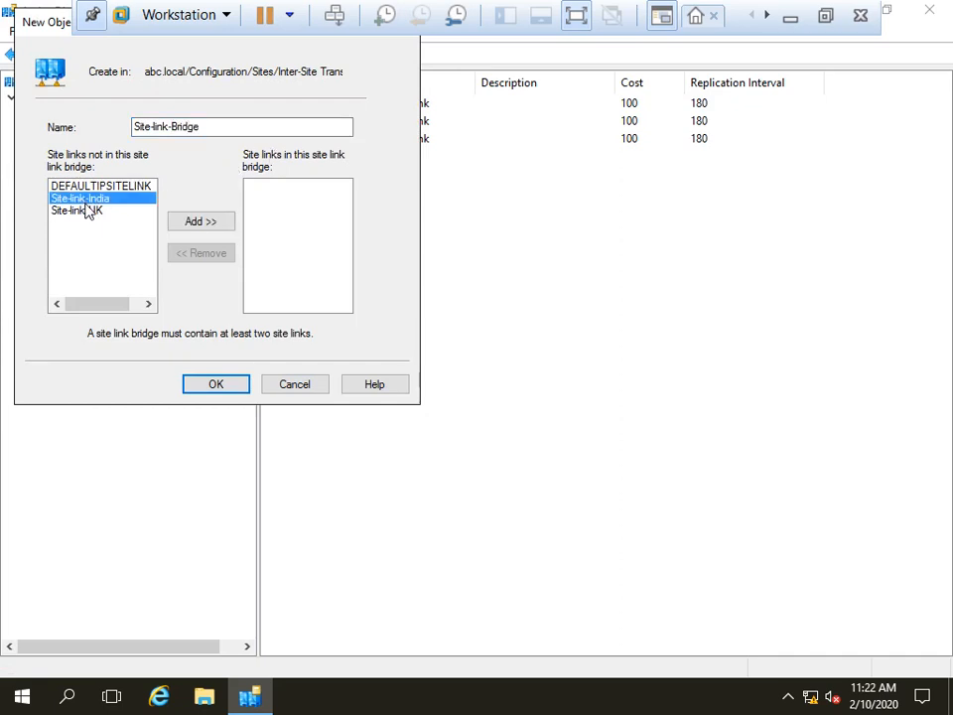
left_click(79, 211, "shift")
left_click(211, 225)
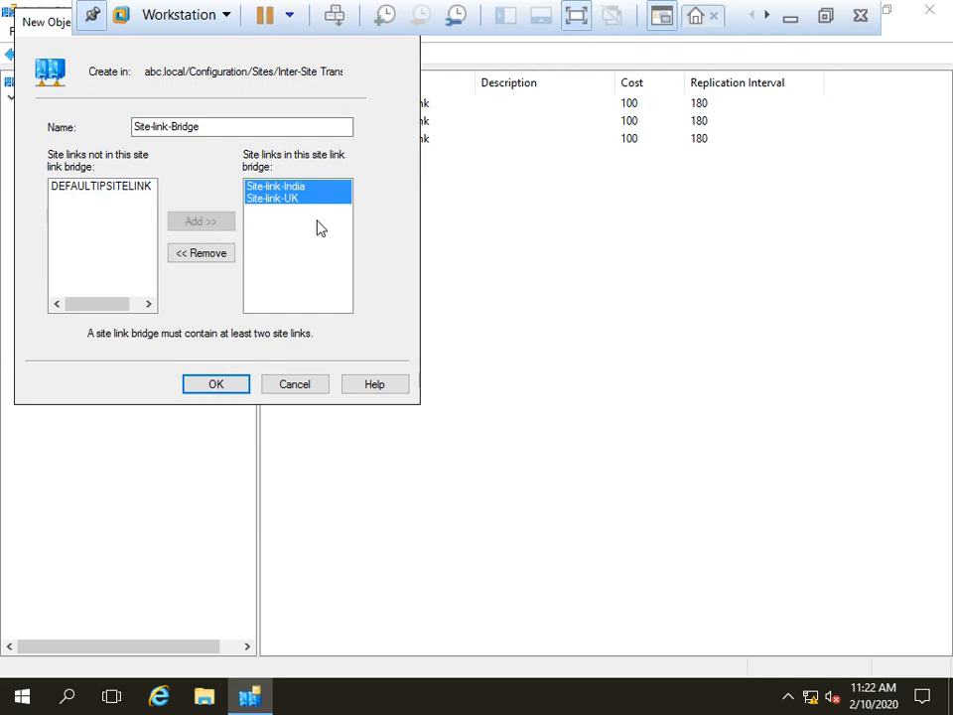
left_click(312, 294)
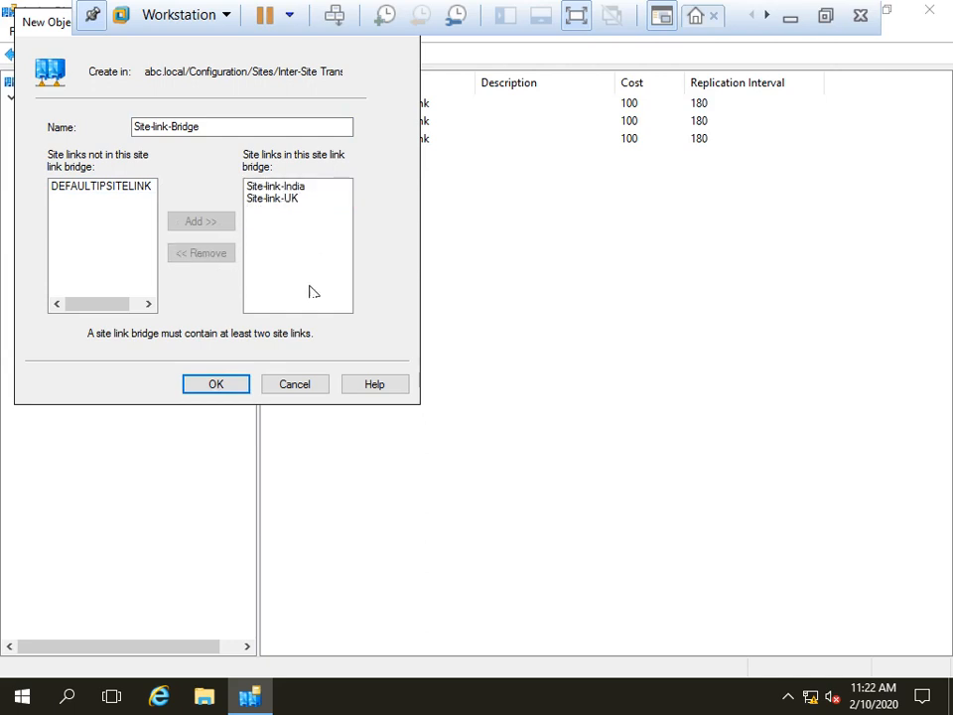
left_click(218, 386)
left_click(392, 122)
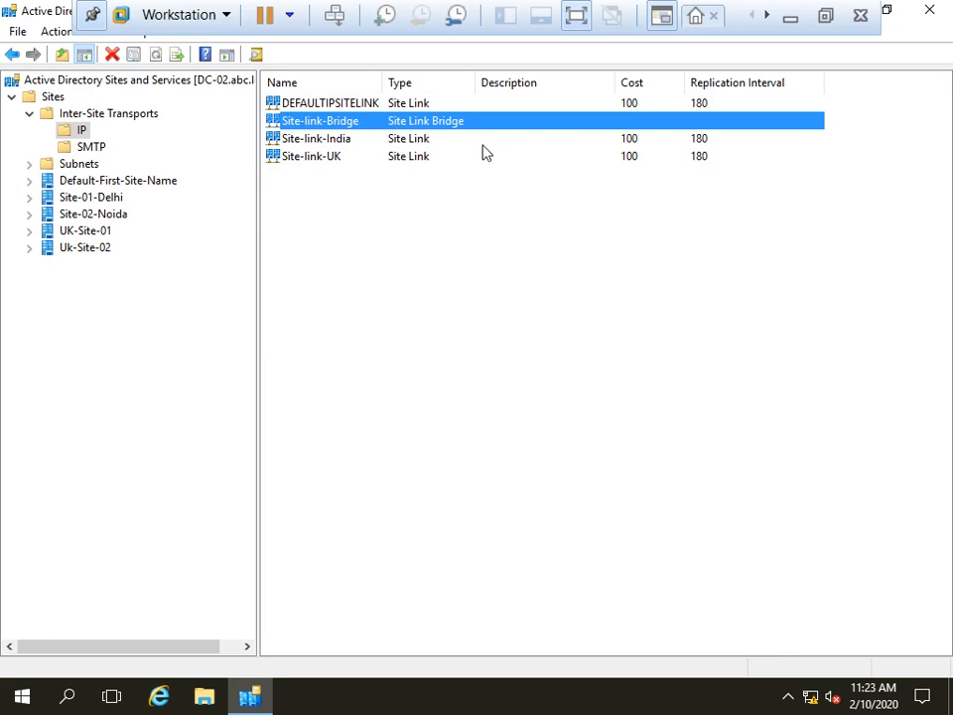
- Switch to the Paint notes and add a new last line reading "BridgeHead Servers."
left_click(794, 20)
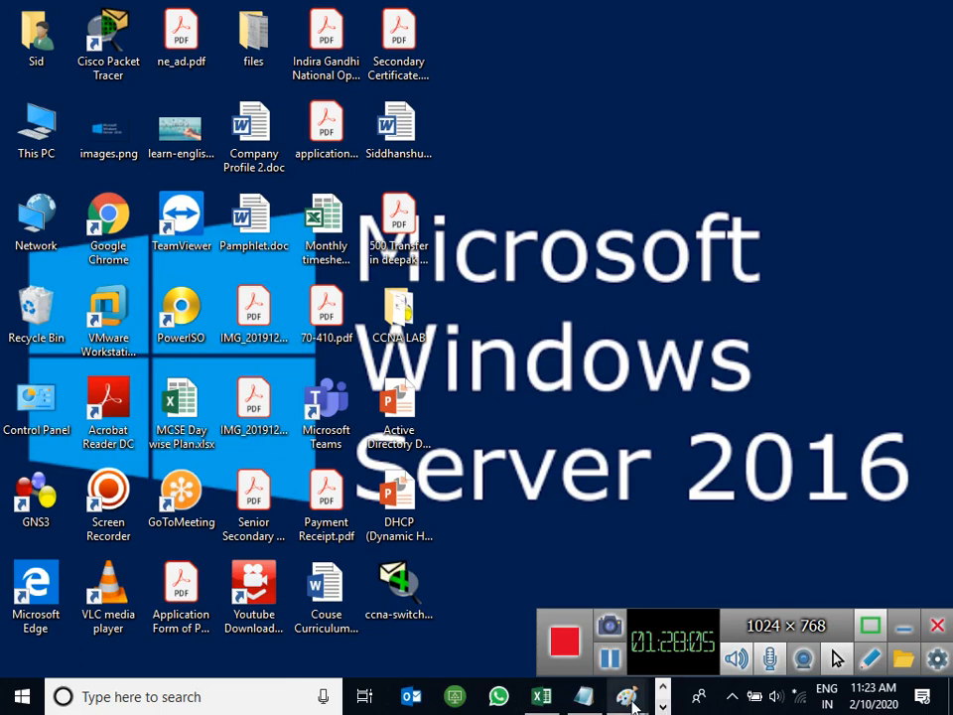
left_click(632, 699)
left_click(623, 639)
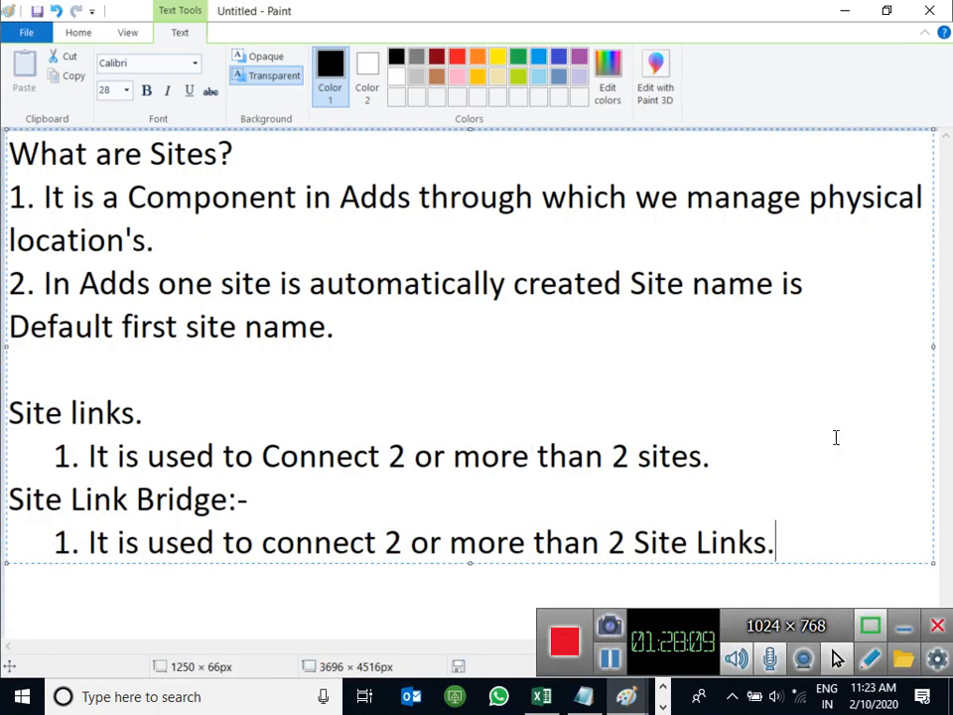
key("Return")
type("Site")
key("BackSpace")
key("BackSpace")
key("BackSpace")
key("BackSpace")
key("BackSpace")
type("Bri")
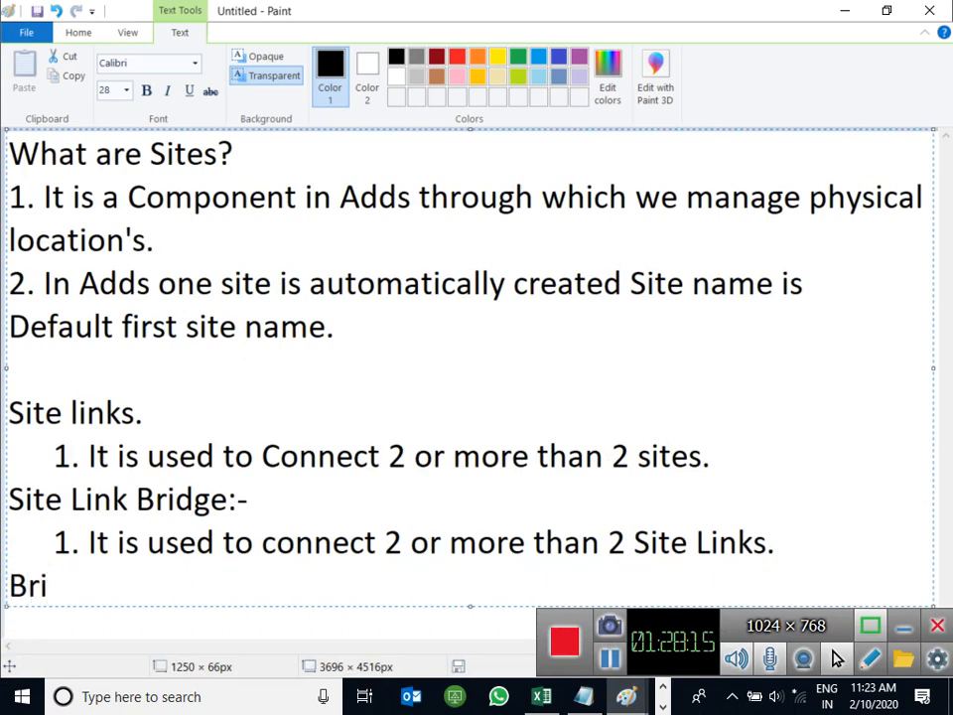
type("dge")
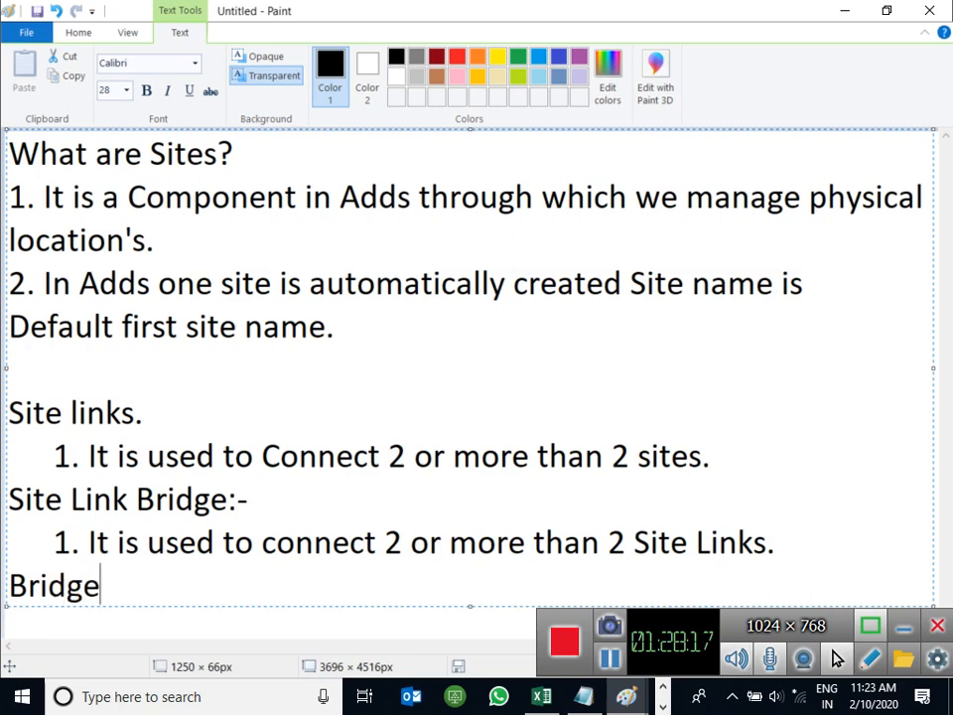
type("Head Servers.")
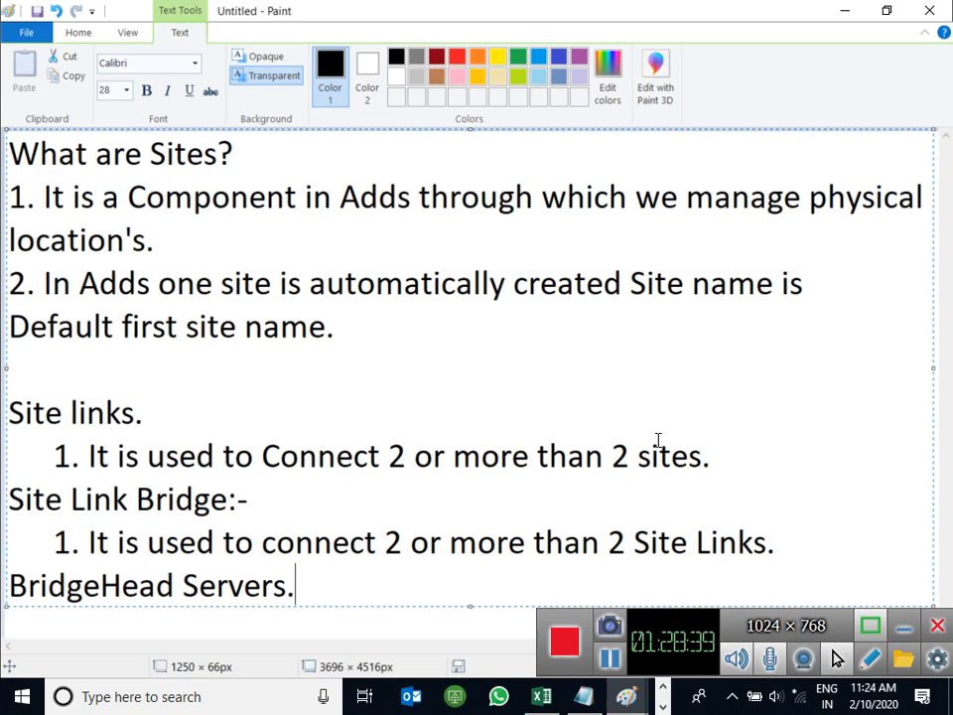
- Open a new blank Paint window and place a text box about 1246 px wide across the canvas's upper edge
key("super+r")
key("Return")
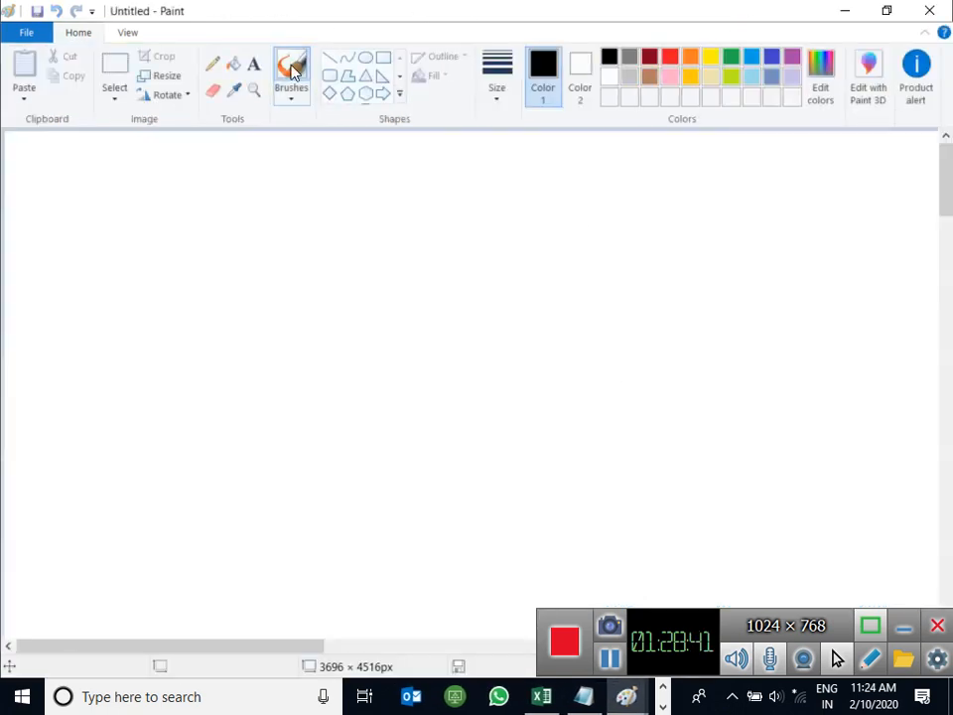
left_click(254, 65)
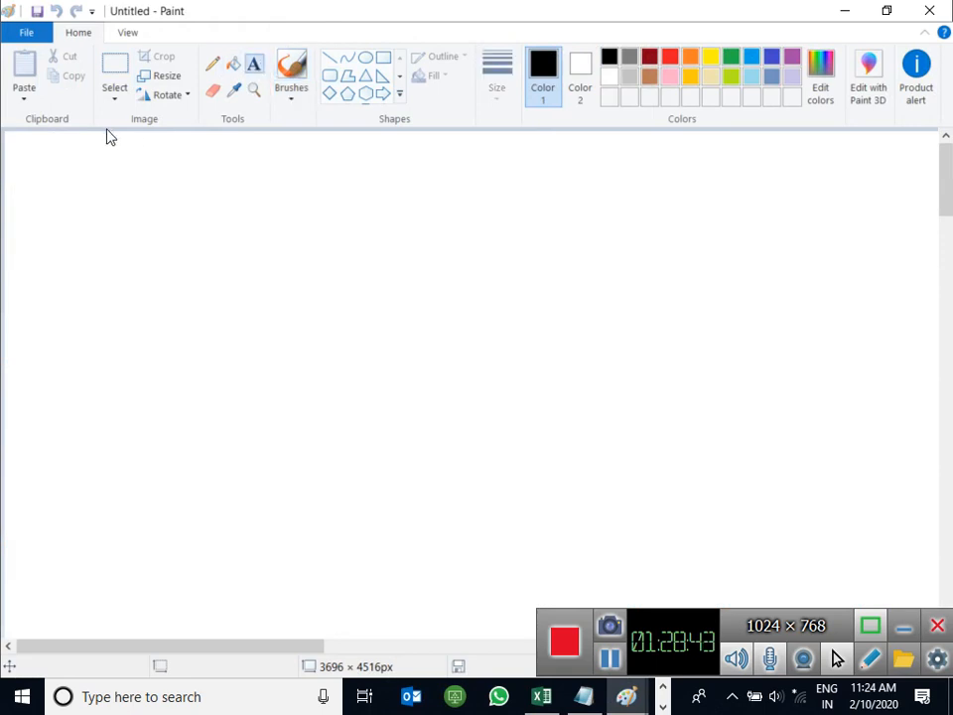
left_click(6, 147)
left_click_drag(367, 154, 929, 152)
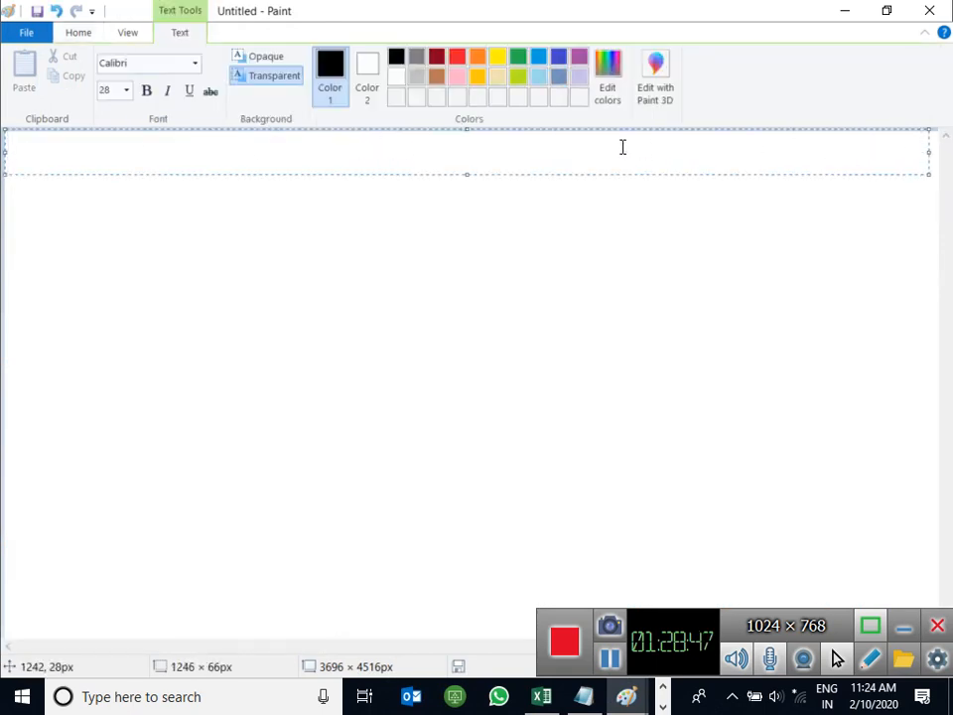
- Enter the heading "BridgeHead Servers:-" in the text box and start a new line below it
type("Bri")
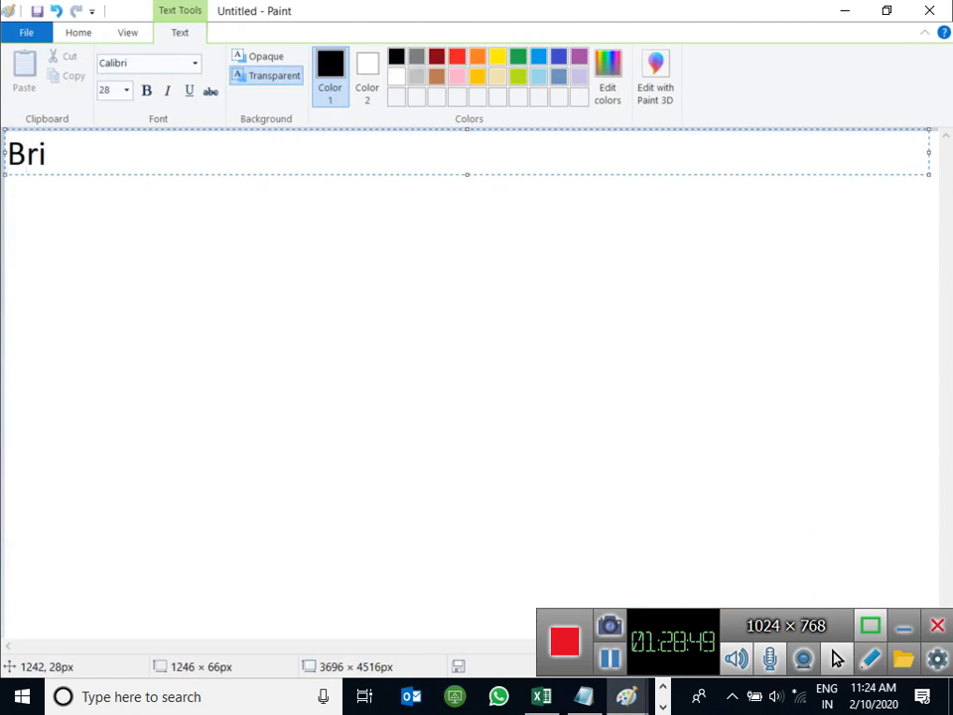
type("dgeh")
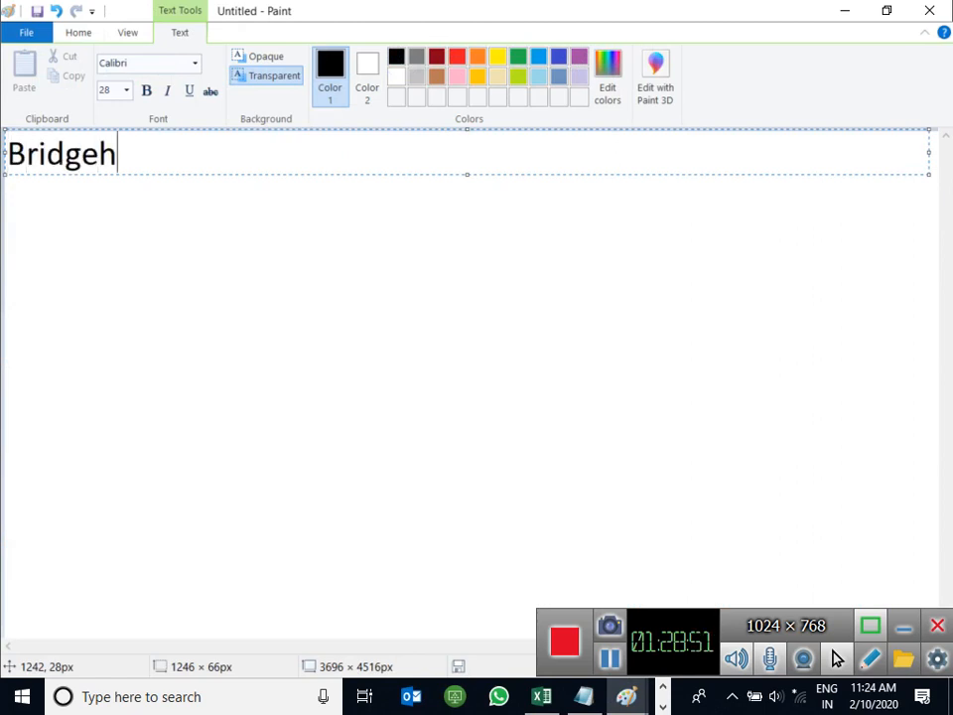
type("ead")
key("BackSpace")
key("BackSpace")
key("BackSpace")
key("BackSpace")
type("Head Servers:-")
key("Return")
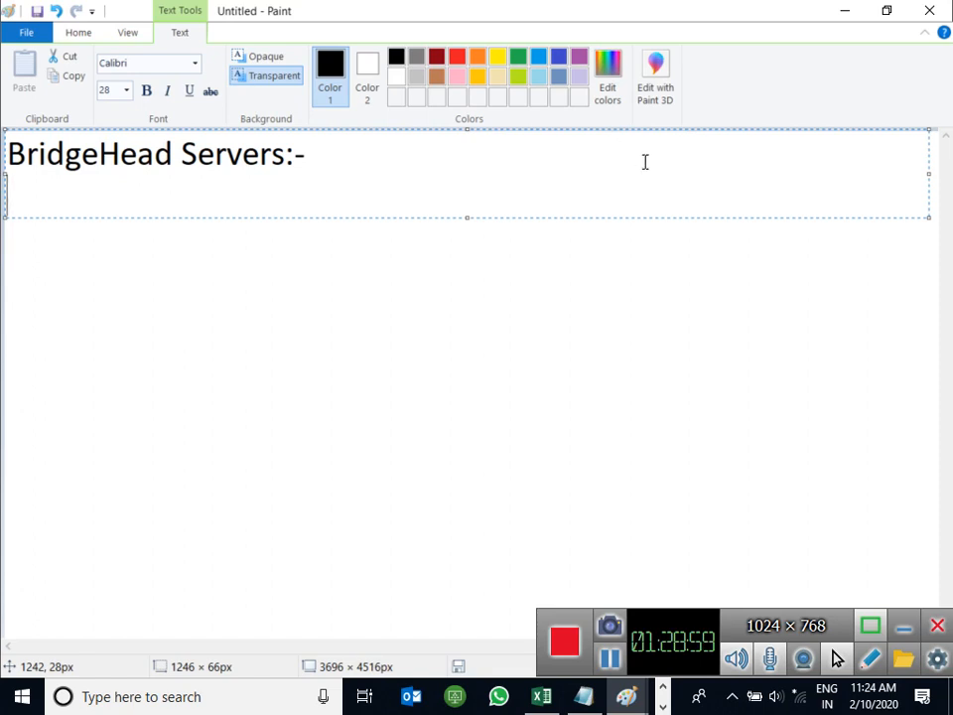
- Switch to the VMware virtual machine to review the IP site links and the site link bridge, then return to Paint
left_click(663, 707)
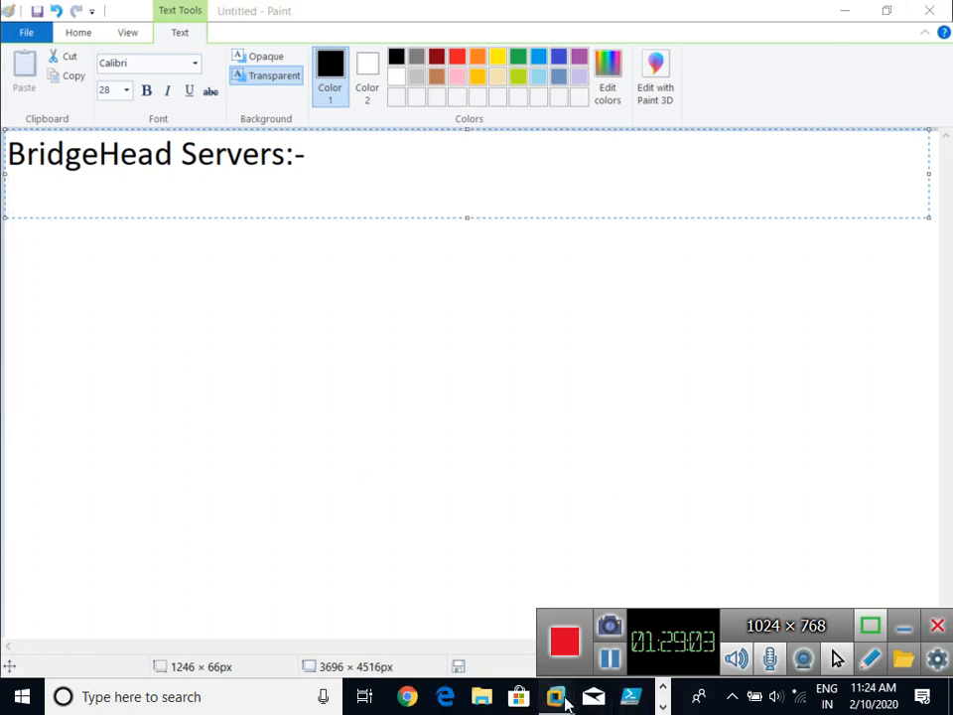
left_click(556, 696)
left_click(650, 586)
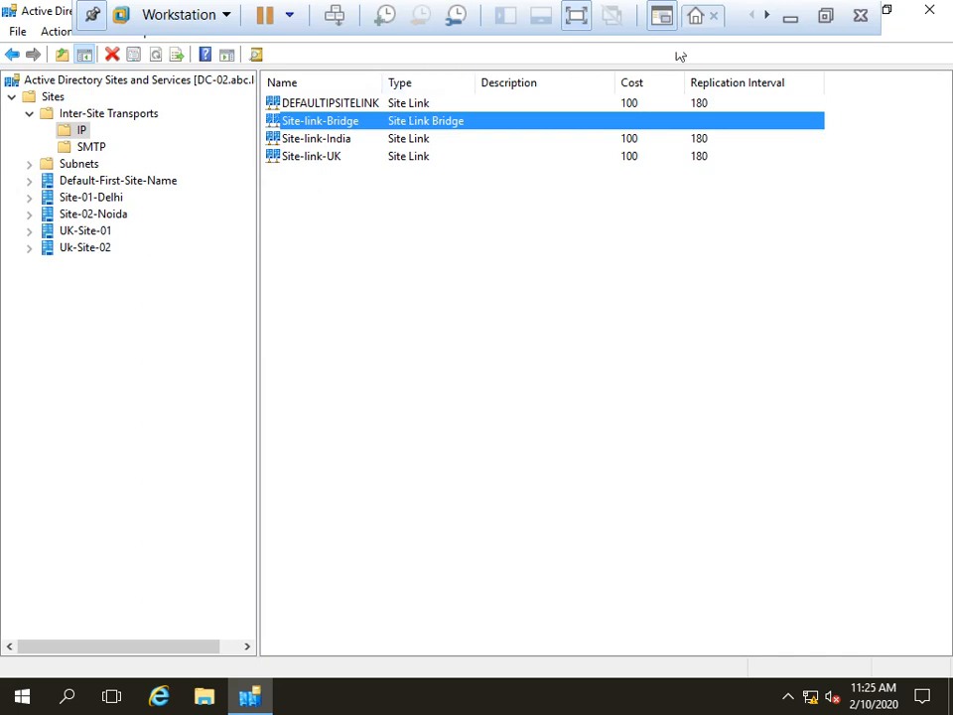
left_click(789, 20)
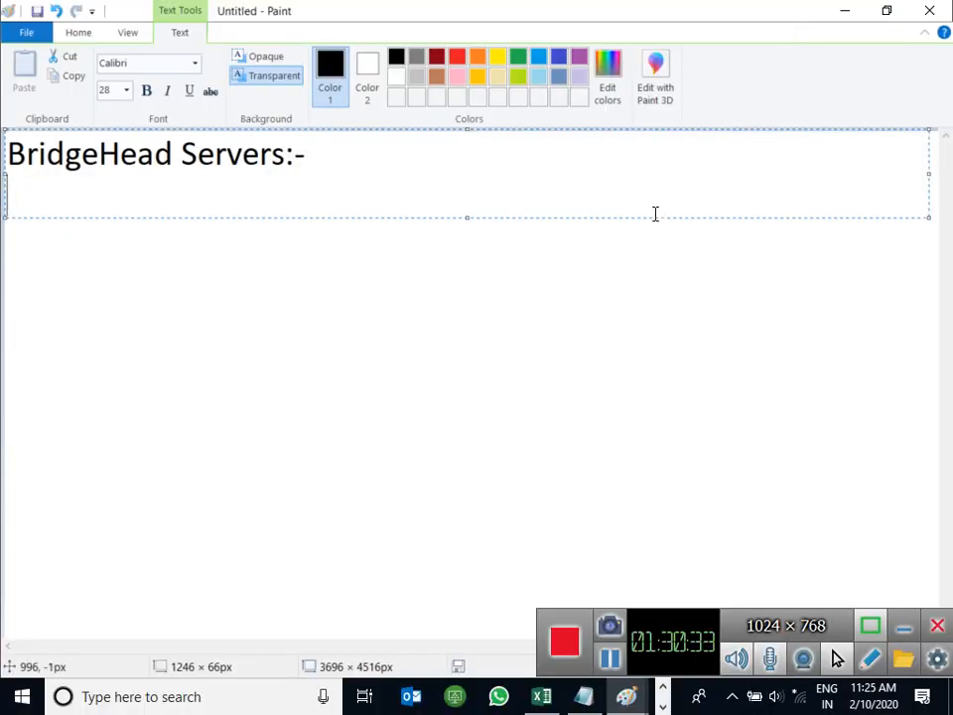
- Draw two large ellipses side by side below the heading, the second one about 453 by 398 px
left_click(564, 419)
left_click(365, 76)
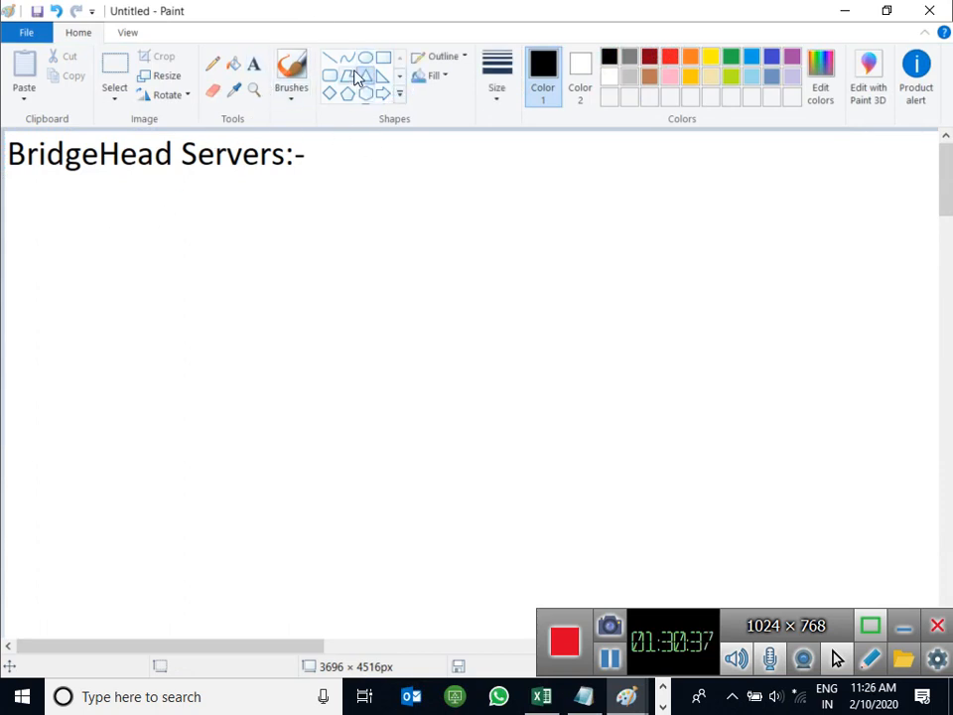
left_click(365, 58)
left_click_drag(97, 226, 453, 540)
left_click_drag(581, 227, 918, 522)
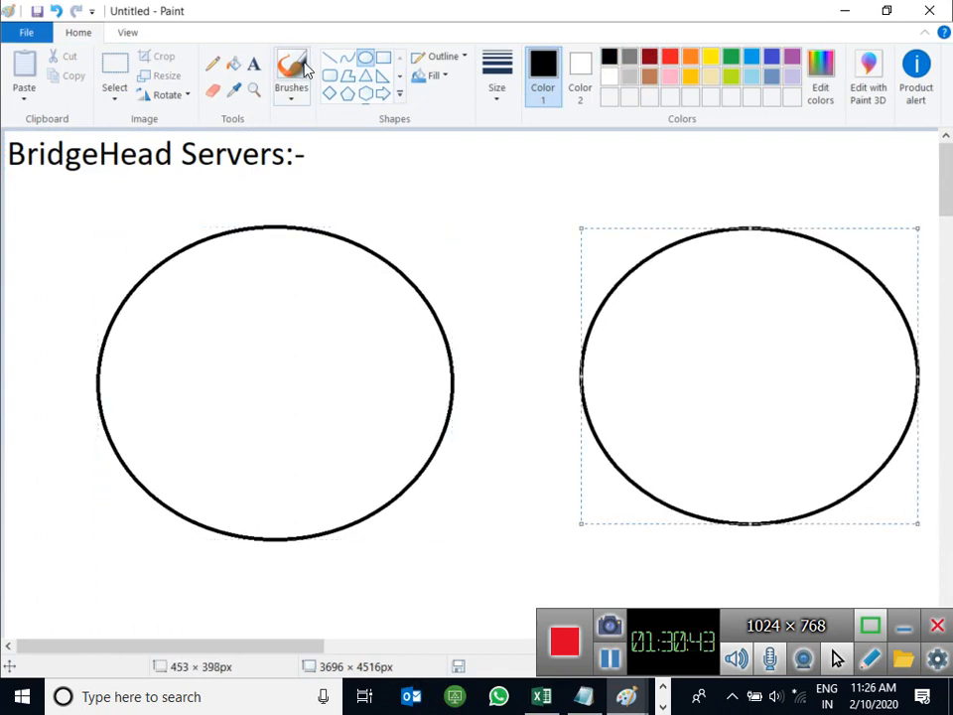
- Label the first ellipse "Site-01-Delhi" inside its upper part
left_click(254, 65)
left_click(190, 254)
type("Site-01-Dek")
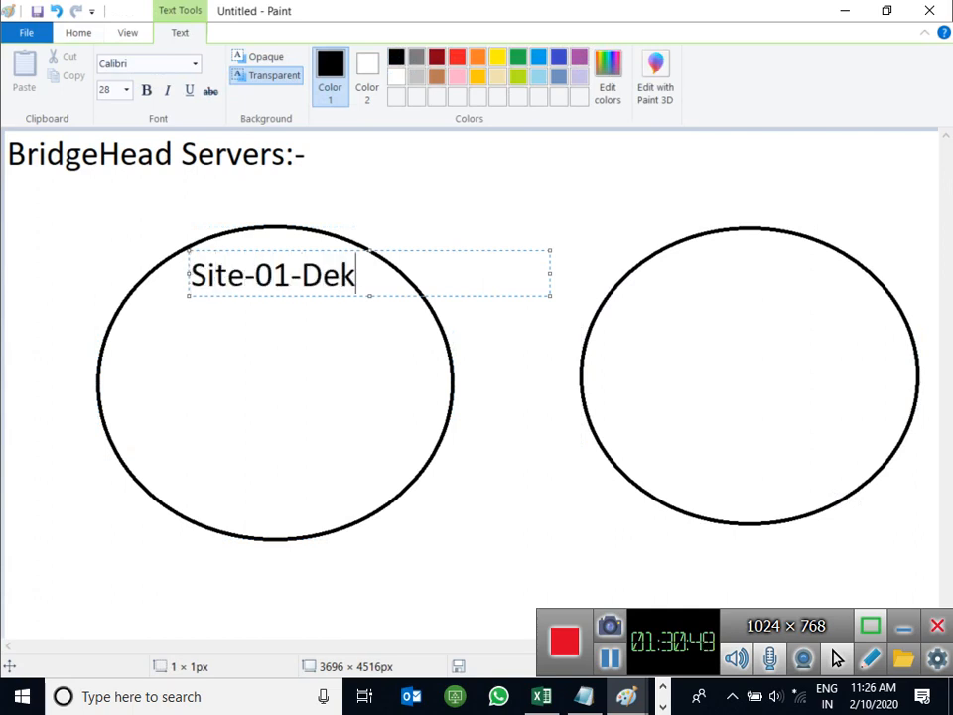
key("BackSpace")
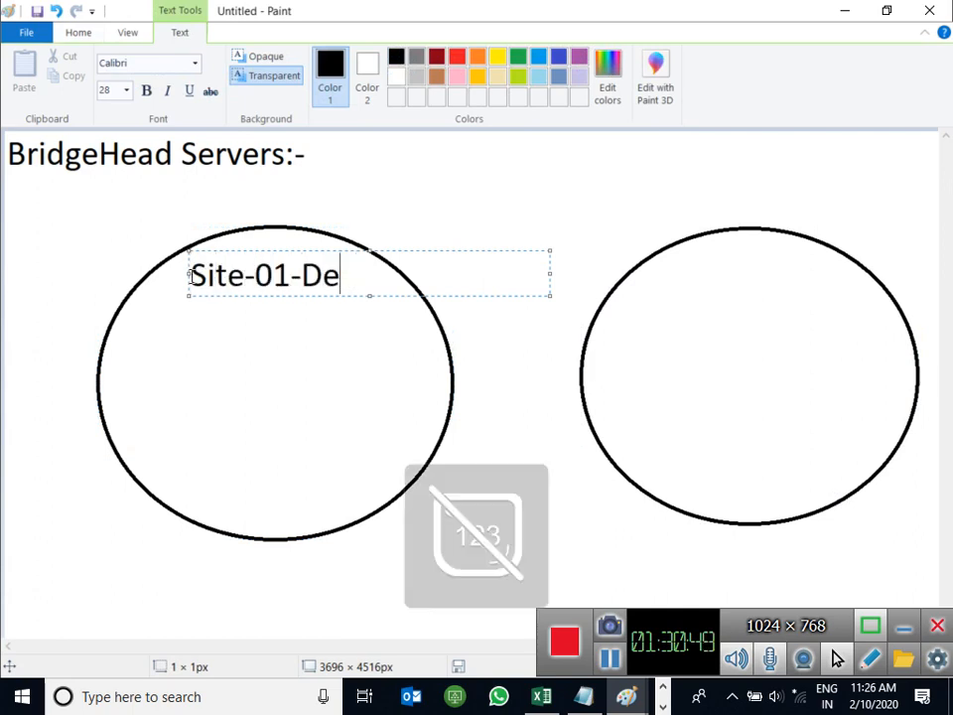
type("lhi")
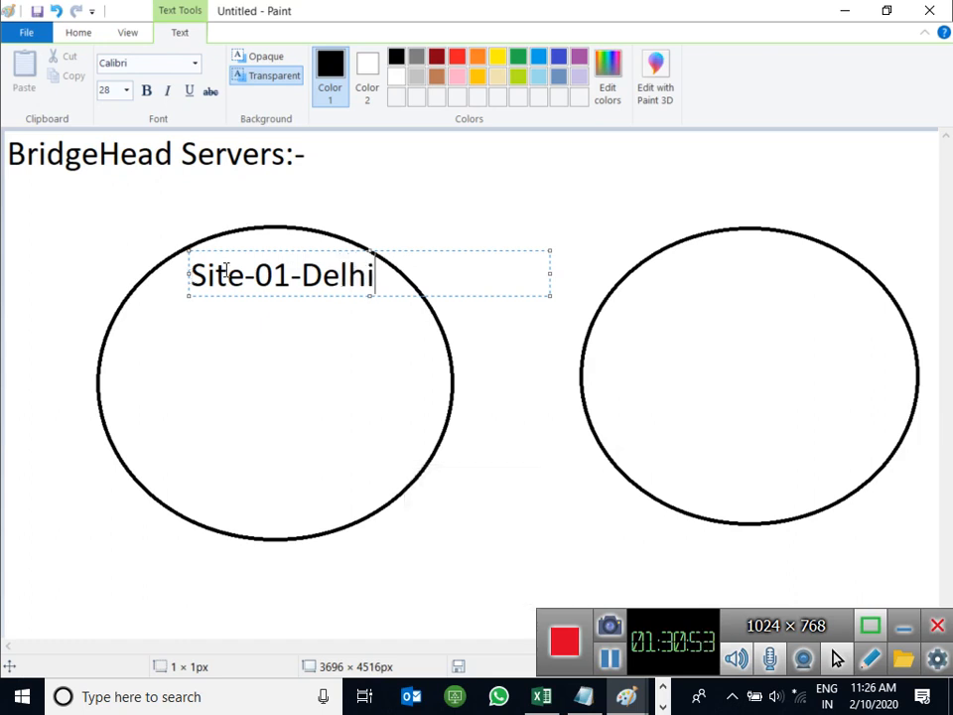
left_click(632, 287)
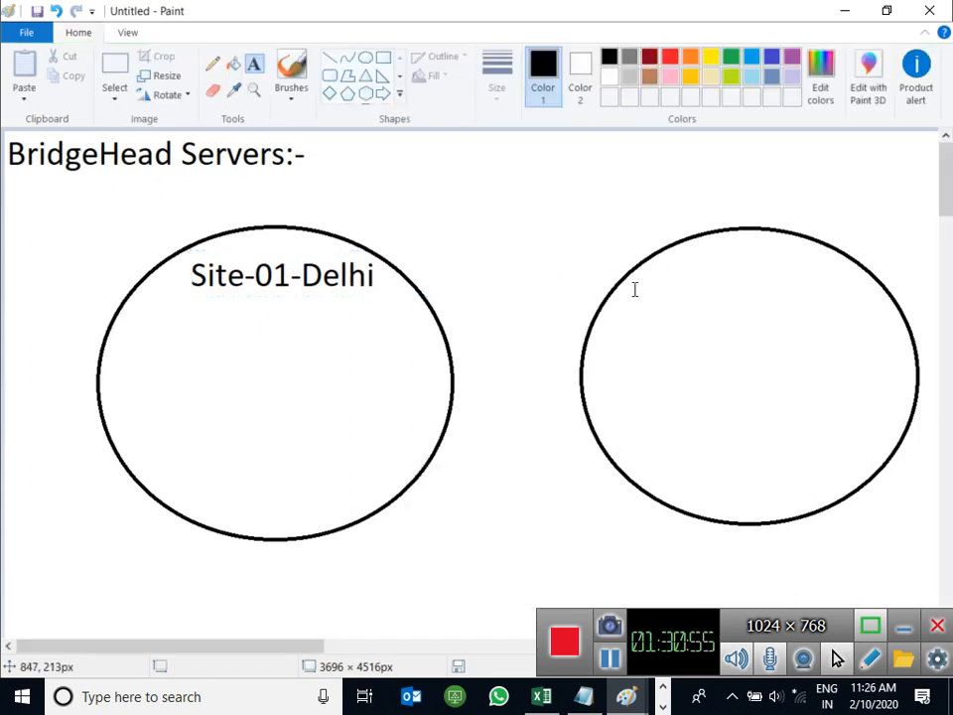
- Label the second ellipse "Site-02-Noida" inside its upper part
left_click(635, 288)
type("Site-")
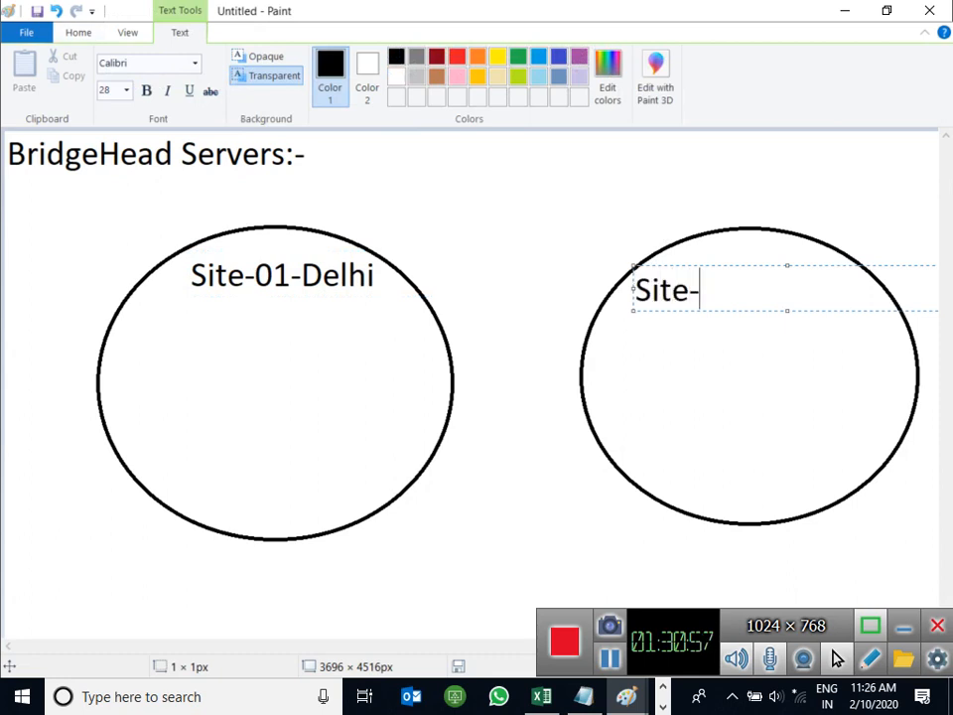
type("03")
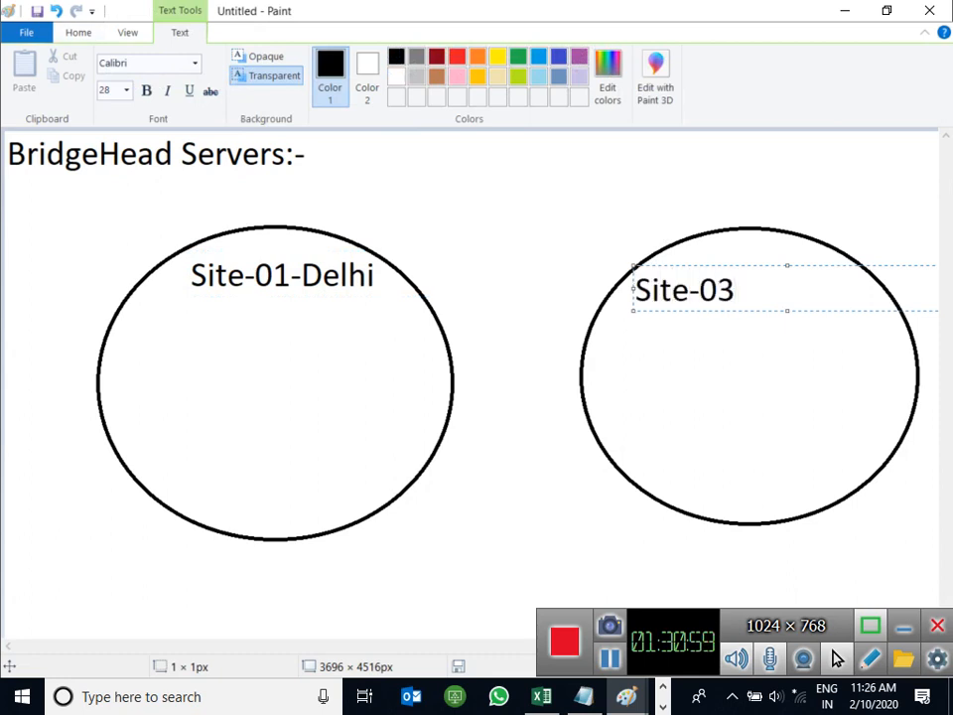
key("BackSpace")
type("2-Noida")
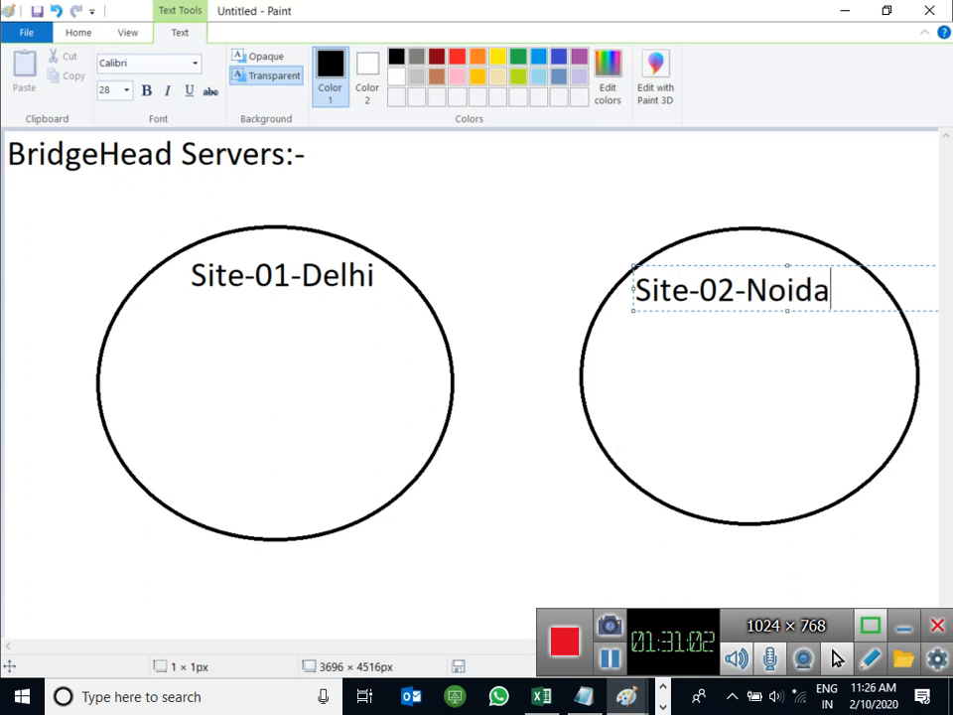
left_click(760, 391)
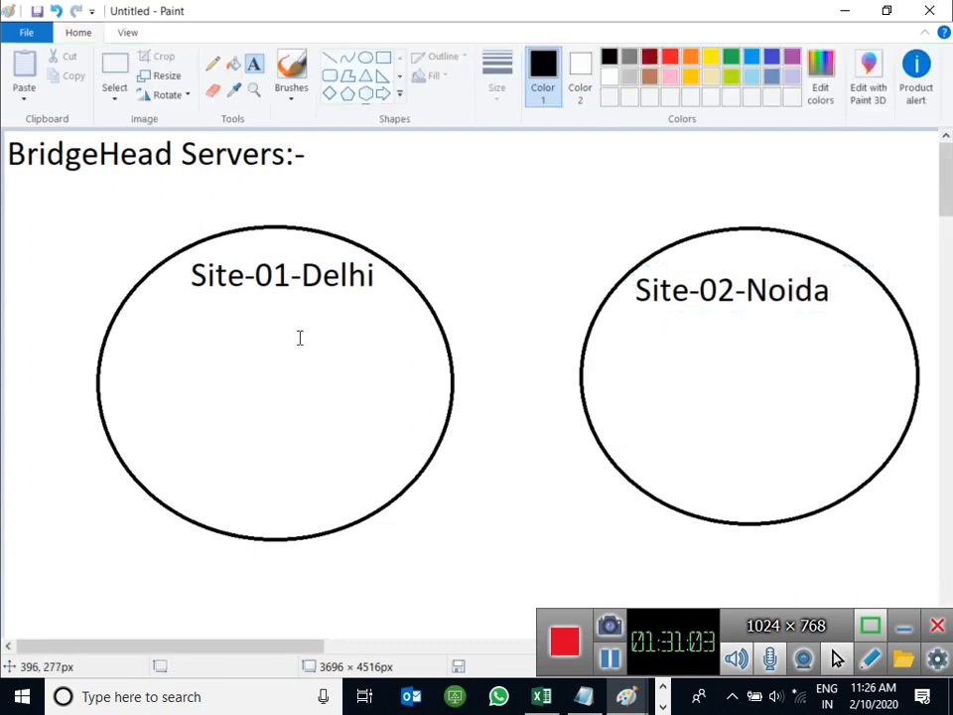
- Add the text "20 DCs" inside the Site-01-Delhi ellipse, below its label
left_click(152, 352)
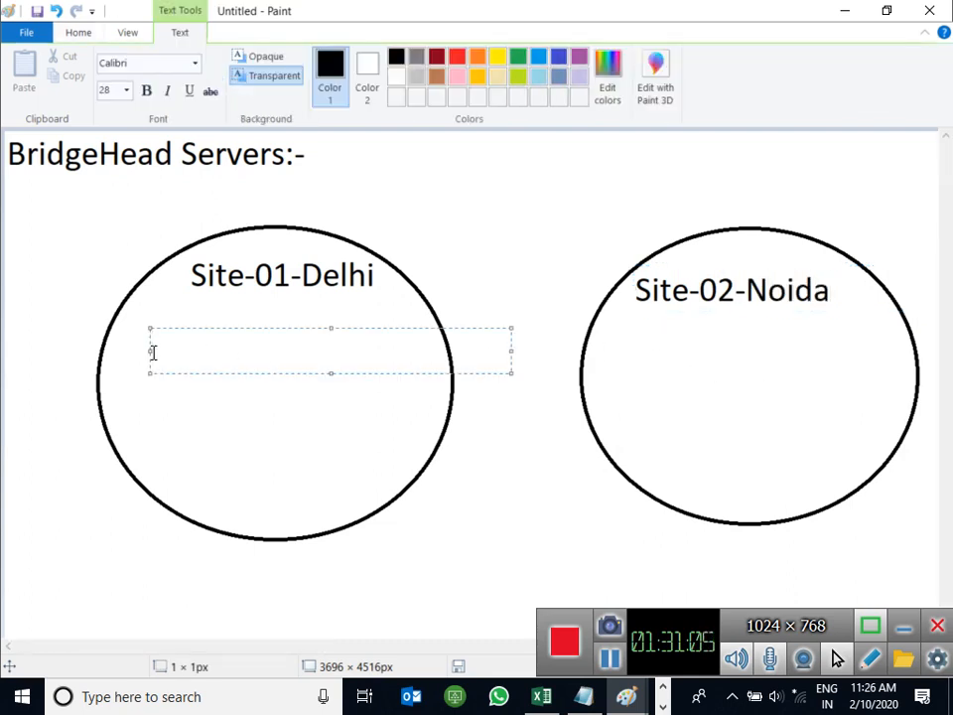
type("20 DCs")
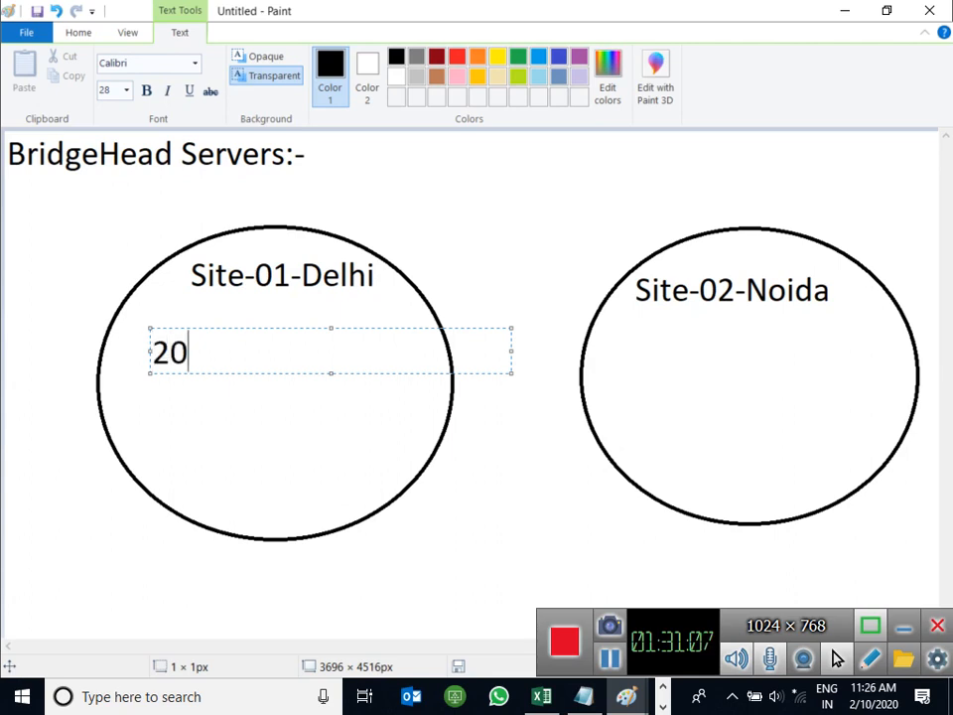